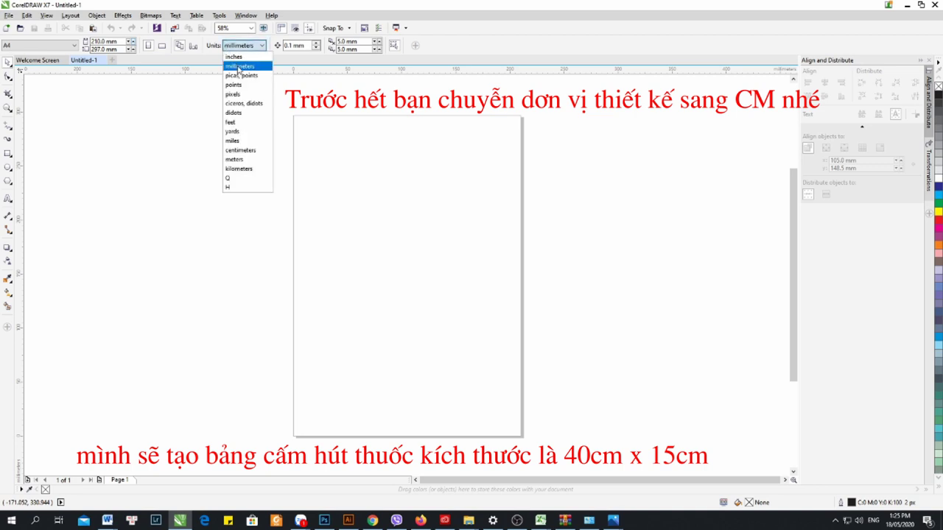
- Set the drawing units to centimeters and import the image Cam hut thuoc 4x1.5 ok.jpg from the linh tinh folder
{"action": "left_click", "coordinate": [246, 151]}
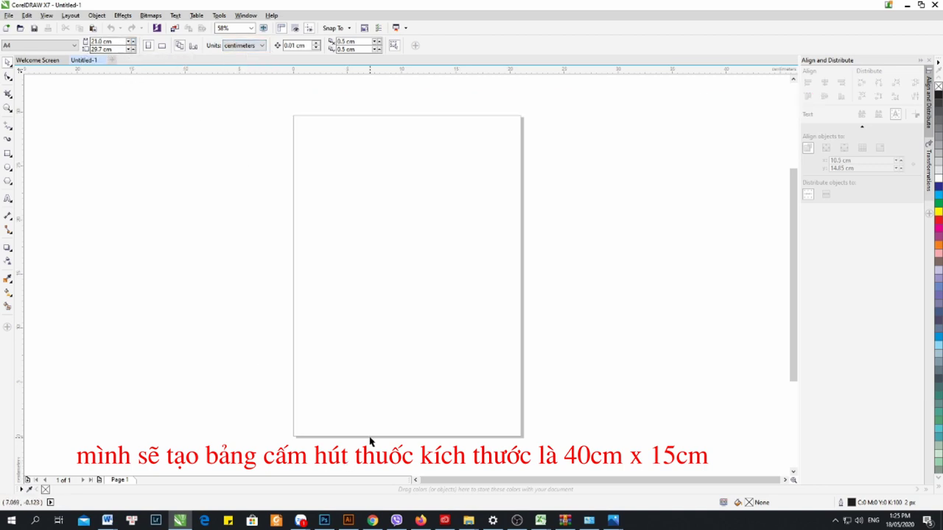
{"action": "mouse_move", "coordinate": [468, 520]}
{"action": "mouse_move", "coordinate": [631, 494]}
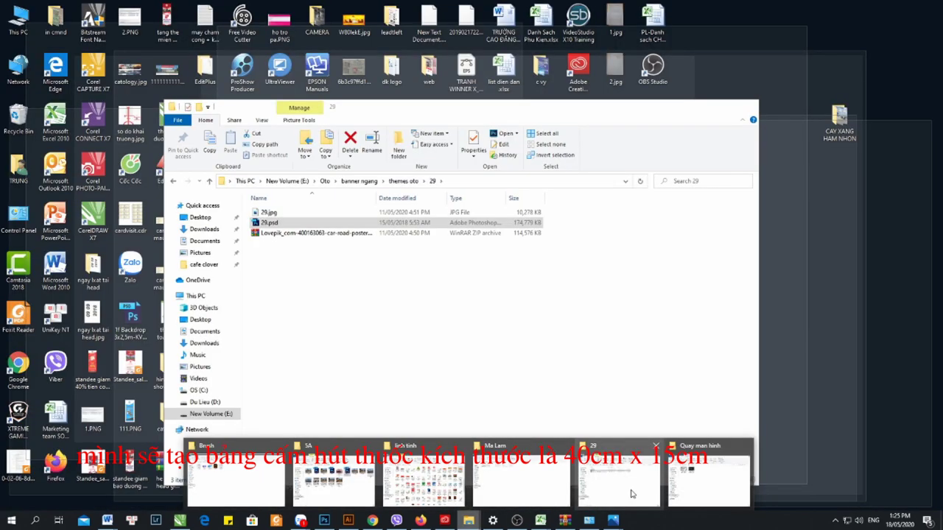
{"action": "left_click", "coordinate": [424, 483]}
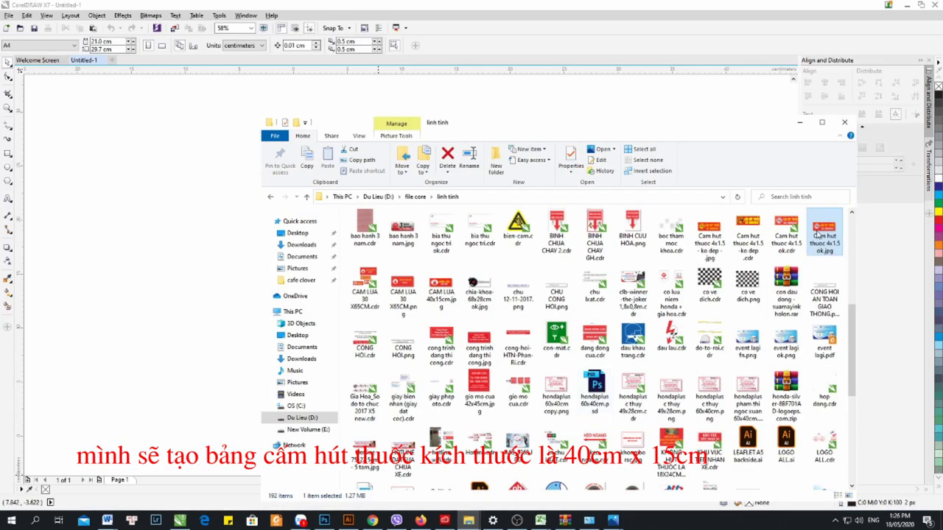
{"action": "left_click_drag", "start_coordinate": [819, 234], "coordinate": [193, 214]}
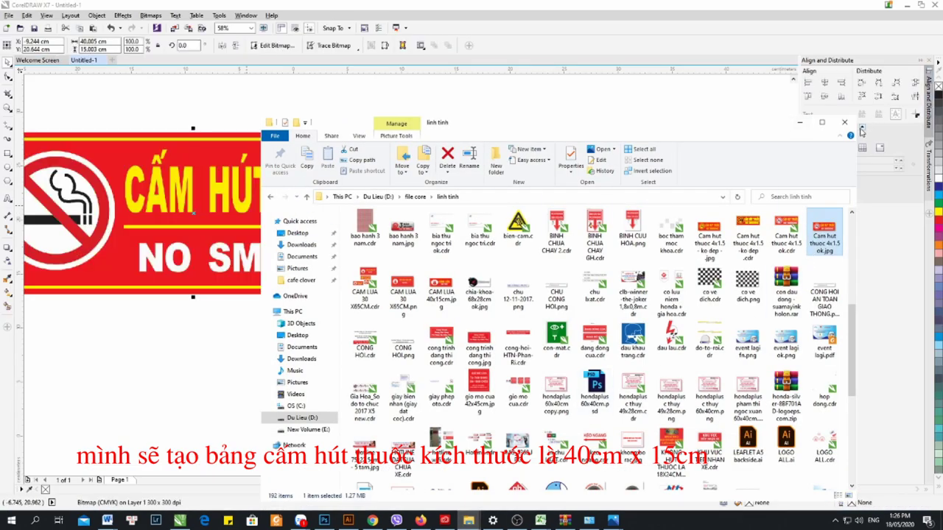
{"action": "left_click", "coordinate": [799, 123]}
{"action": "scroll", "coordinate": [515, 249], "scroll_direction": "down", "scroll_amount": 2}
{"action": "key", "text": "Escape"}
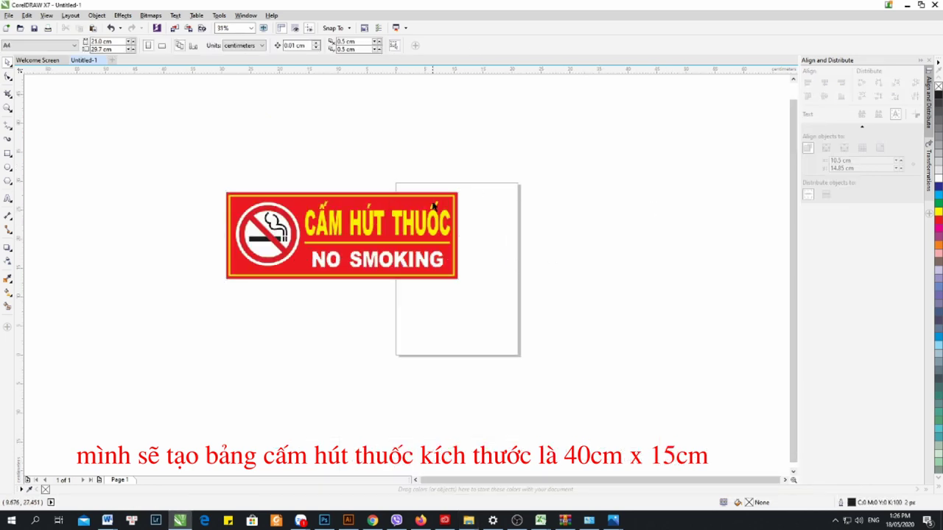
- Move the imported sign image off the page and set the page size to 40 cm wide by 15 cm high
{"action": "left_click_drag", "start_coordinate": [372, 236], "coordinate": [670, 156]}
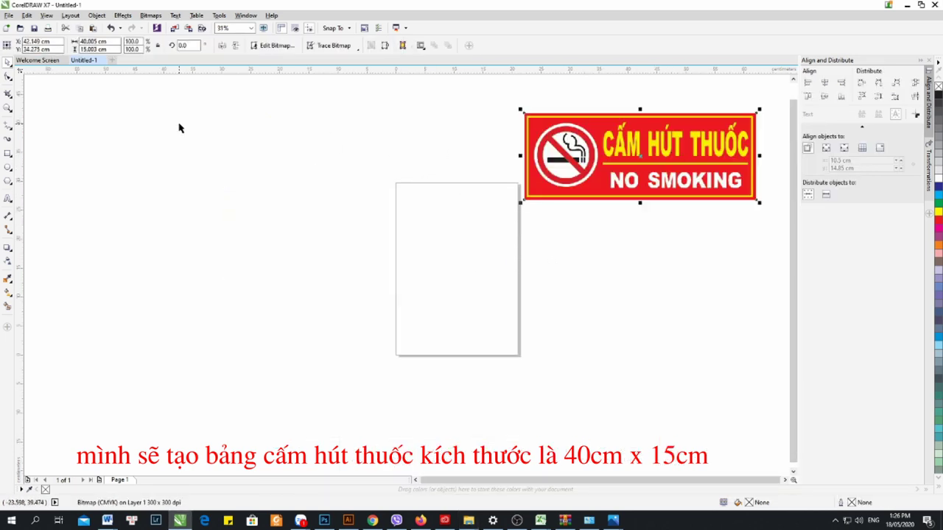
{"action": "left_click", "coordinate": [313, 255]}
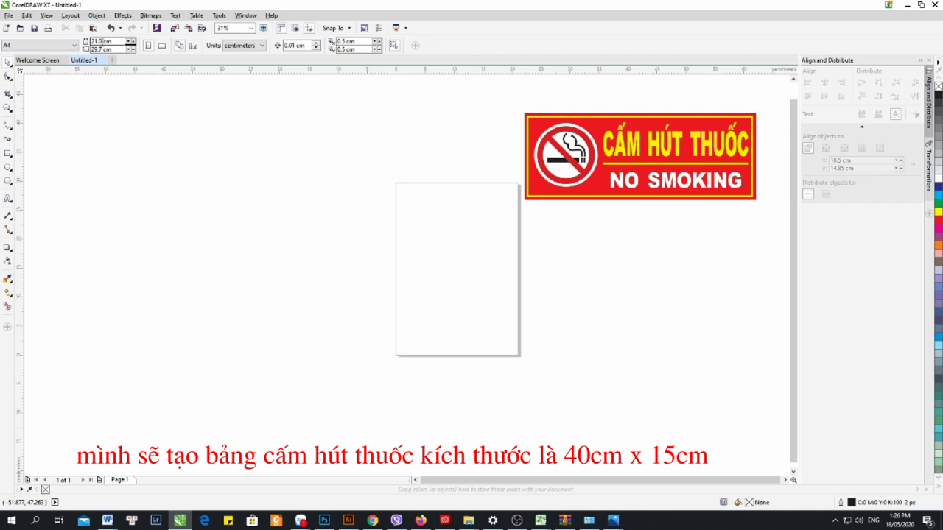
{"action": "double_click", "coordinate": [102, 41]}
{"action": "type", "text": "40cm"}
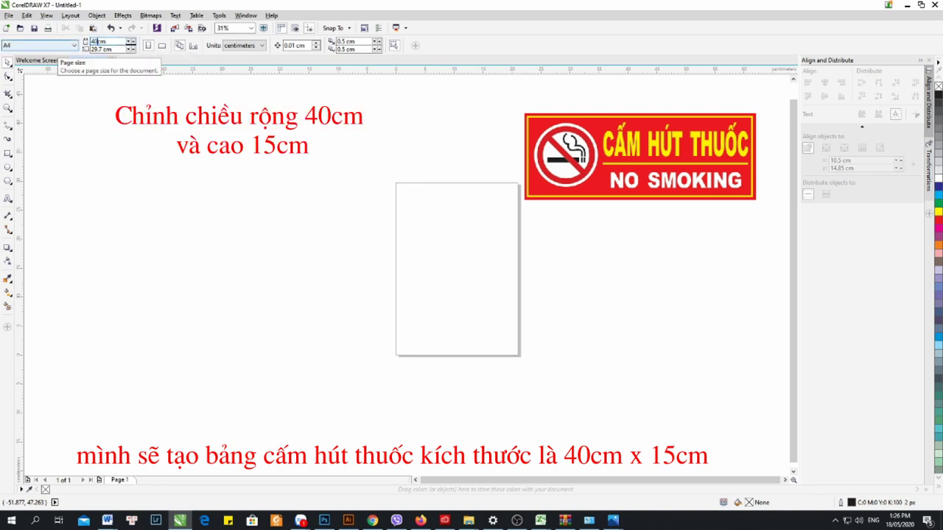
{"action": "key", "text": "Tab"}
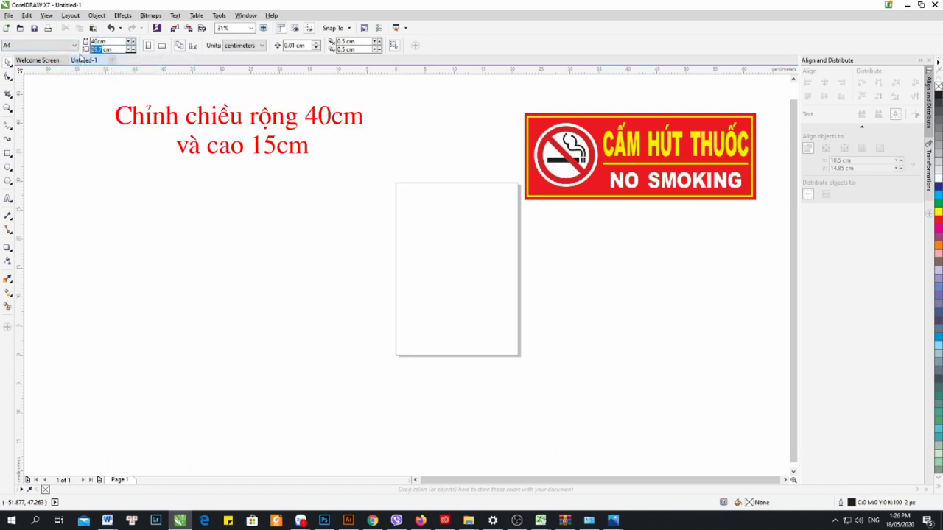
{"action": "type", "text": "15cm"}
{"action": "key", "text": "Return"}
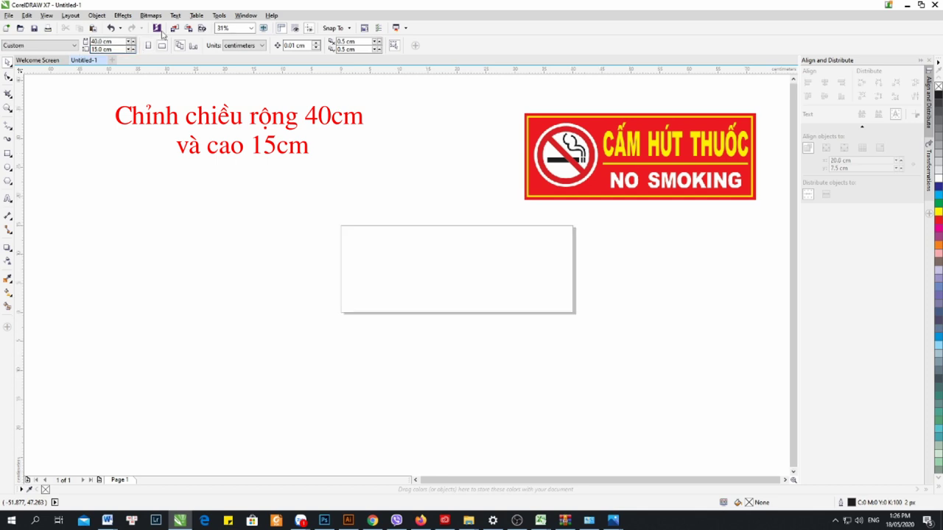
- Center the no-smoking sign image on the page
{"action": "left_click_drag", "start_coordinate": [679, 192], "coordinate": [553, 200]}
{"action": "key", "text": "p"}
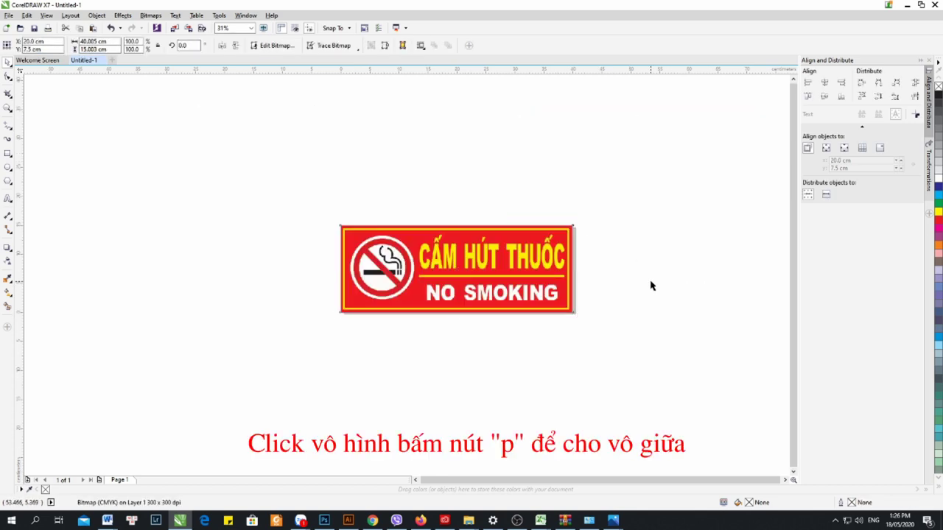
{"action": "left_click", "coordinate": [651, 287]}
- Try to lock the sign image in place on the page
{"action": "scroll", "coordinate": [409, 282], "scroll_direction": "up", "scroll_amount": 2}
{"action": "left_click", "coordinate": [492, 252]}
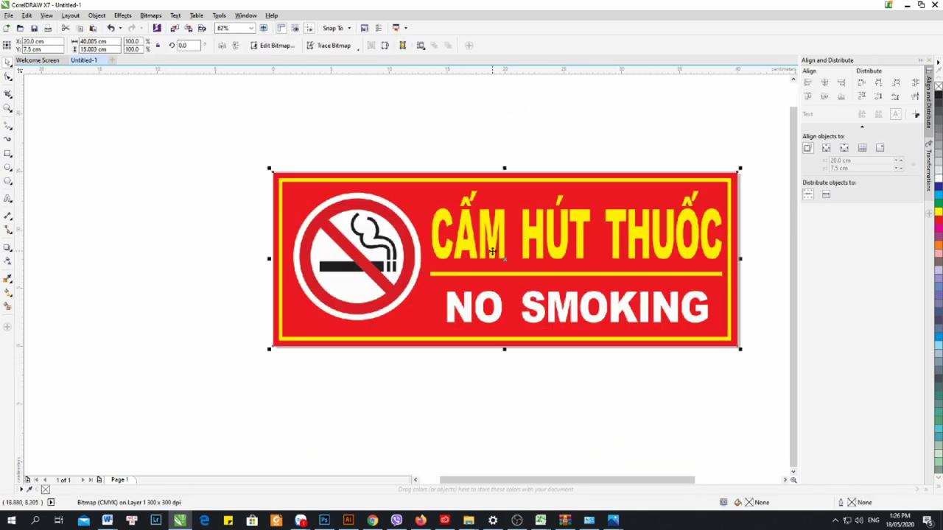
{"action": "right_click", "coordinate": [492, 252]}
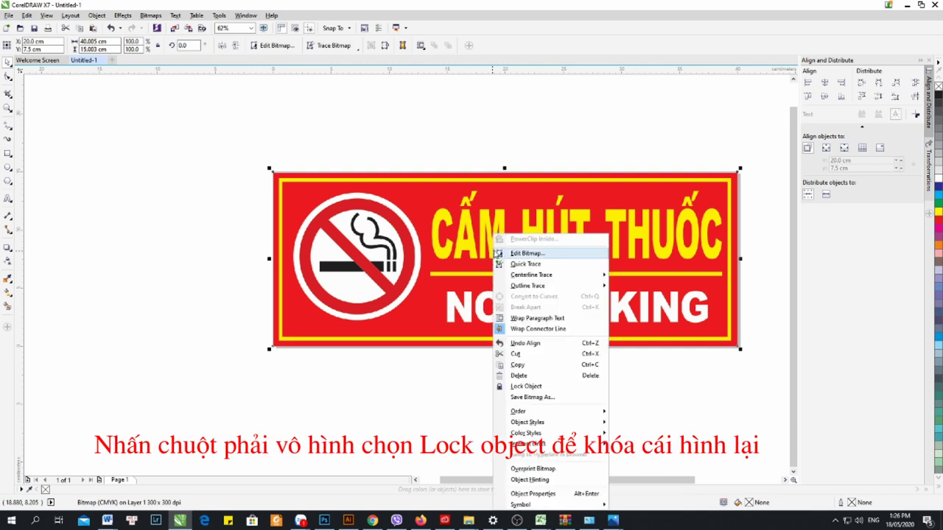
{"action": "left_click", "coordinate": [526, 386]}
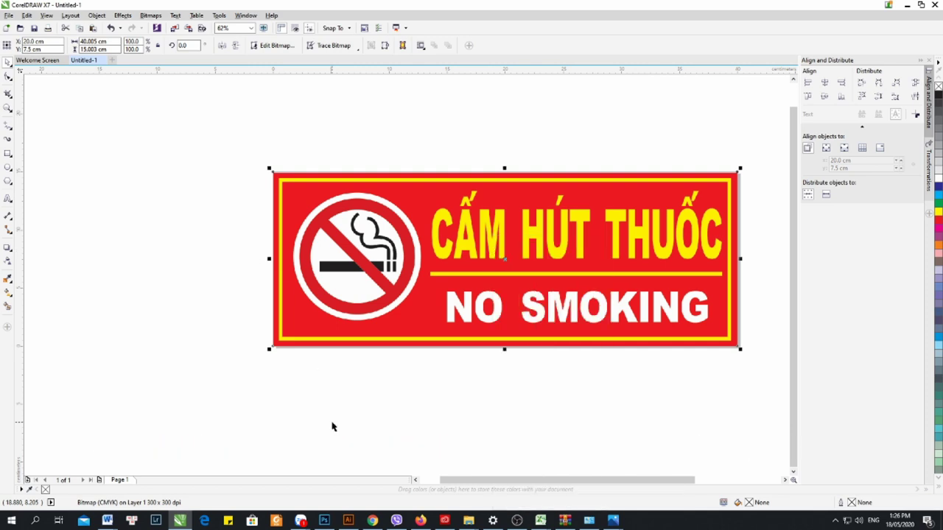
- Fade the sign image by applying a uniform transparency of 81
{"action": "left_click", "coordinate": [8, 260]}
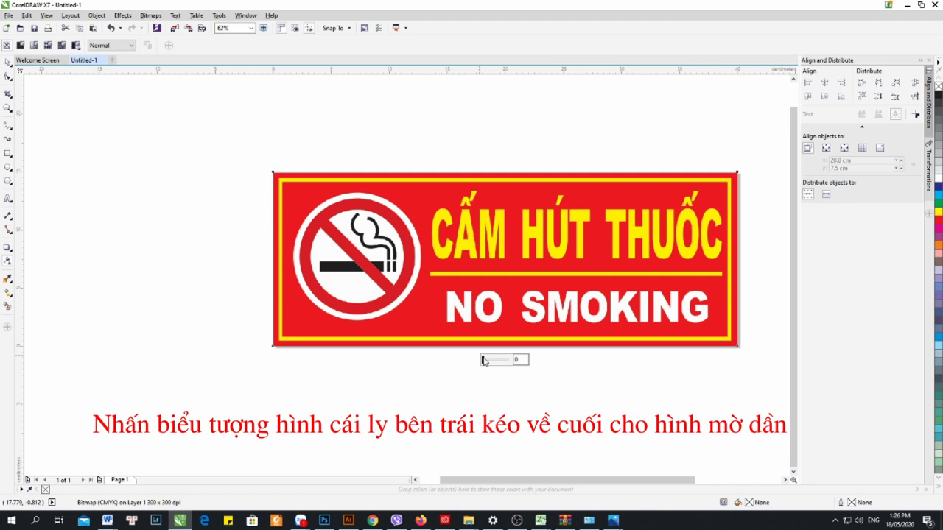
{"action": "left_click_drag", "start_coordinate": [483, 361], "coordinate": [506, 363]}
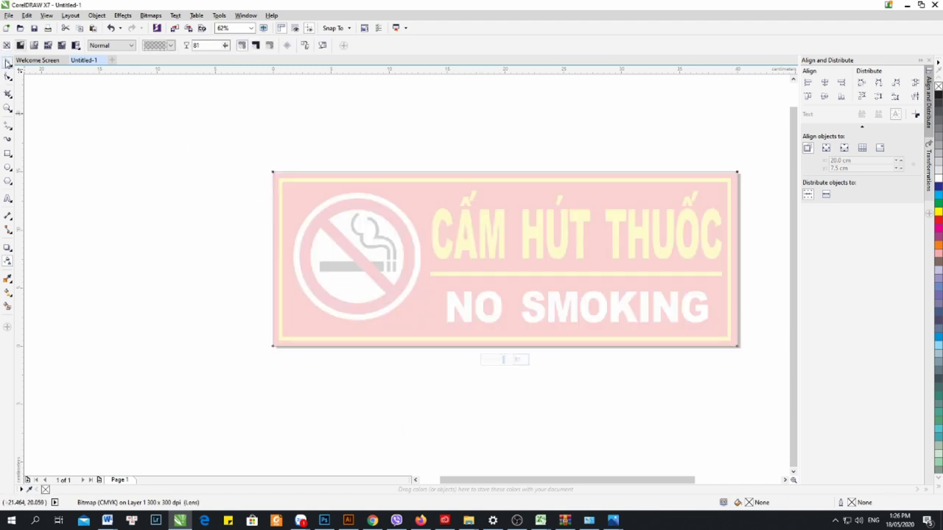
{"action": "left_click", "coordinate": [7, 62]}
{"action": "left_click", "coordinate": [59, 261]}
- Lock the faded sign image so that it serves as a fixed tracing template
{"action": "scroll", "coordinate": [423, 288], "scroll_direction": "up", "scroll_amount": 2}
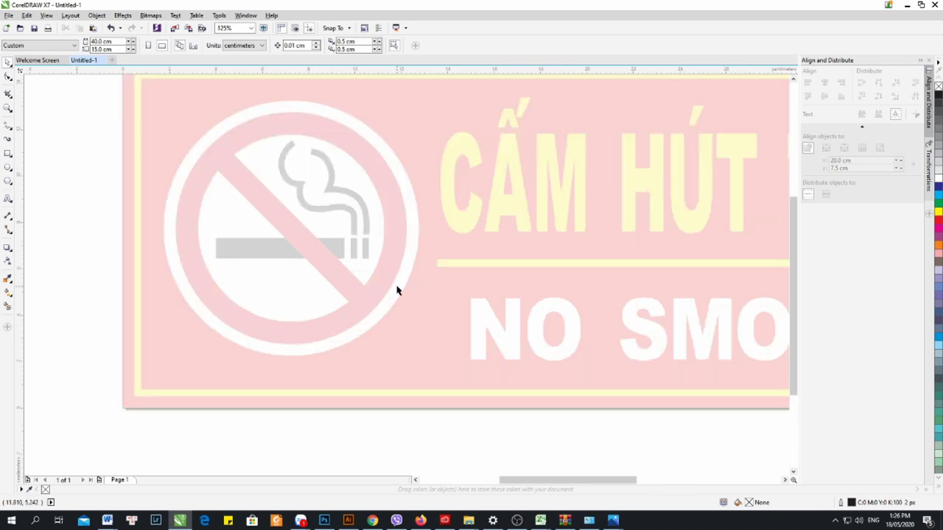
{"action": "scroll", "coordinate": [397, 290], "scroll_direction": "down", "scroll_amount": 2}
{"action": "left_click", "coordinate": [447, 277]}
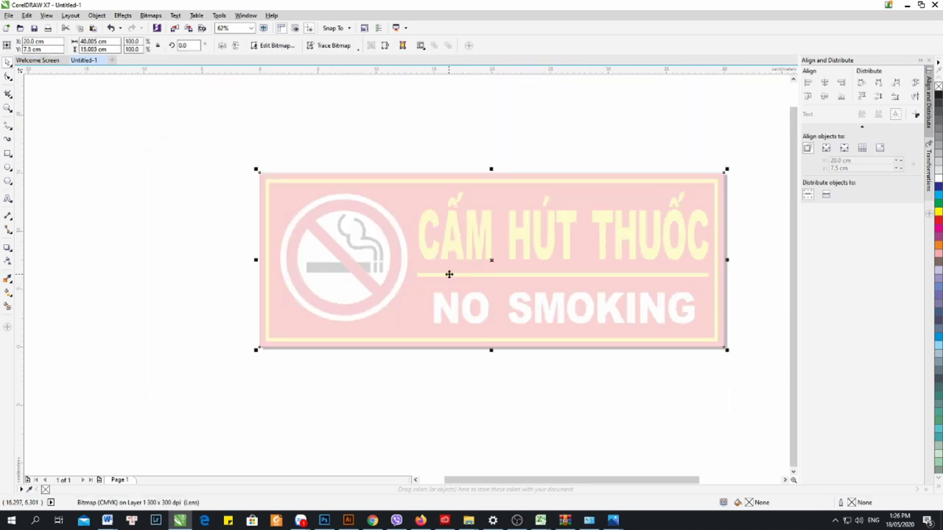
{"action": "right_click", "coordinate": [455, 268]}
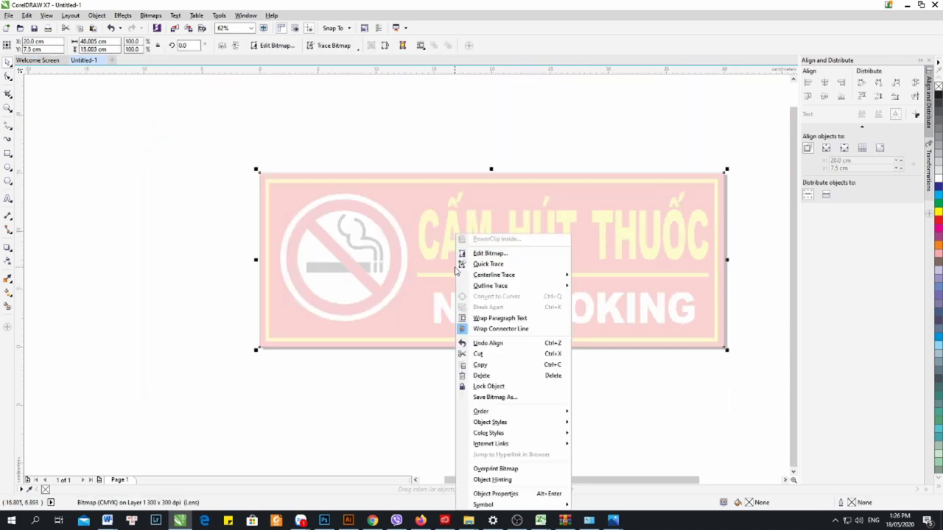
{"action": "left_click", "coordinate": [487, 385]}
{"action": "key", "text": "Escape"}
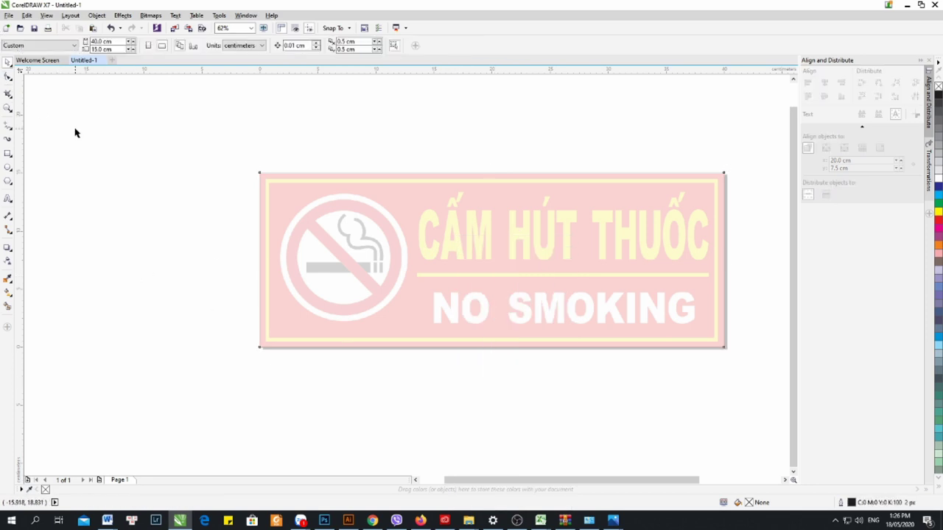
- Draw a circle about 10.75 cm in diameter from the center of the no-smoking symbol
{"action": "scroll", "coordinate": [324, 217], "scroll_direction": "up", "scroll_amount": 3}
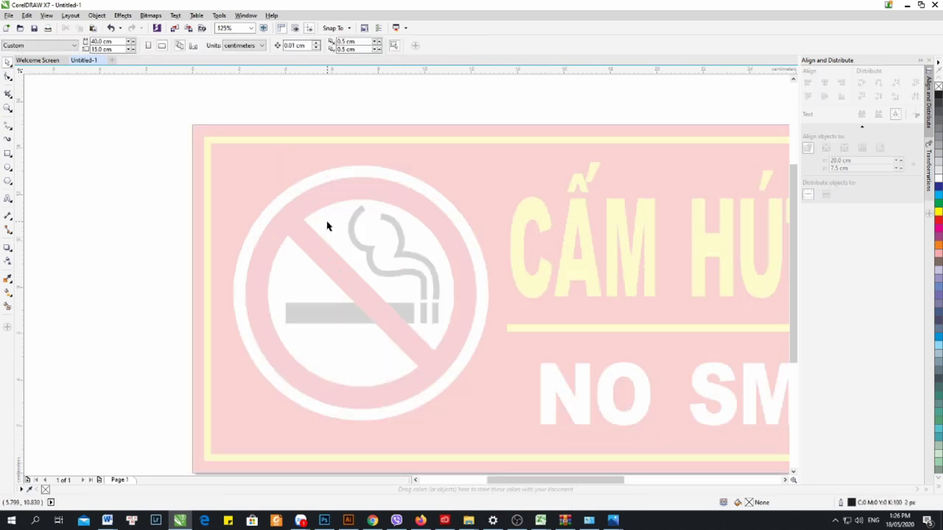
{"action": "left_click", "coordinate": [8, 168]}
{"action": "left_click_drag", "start_coordinate": [365, 303], "coordinate": [487, 411]}
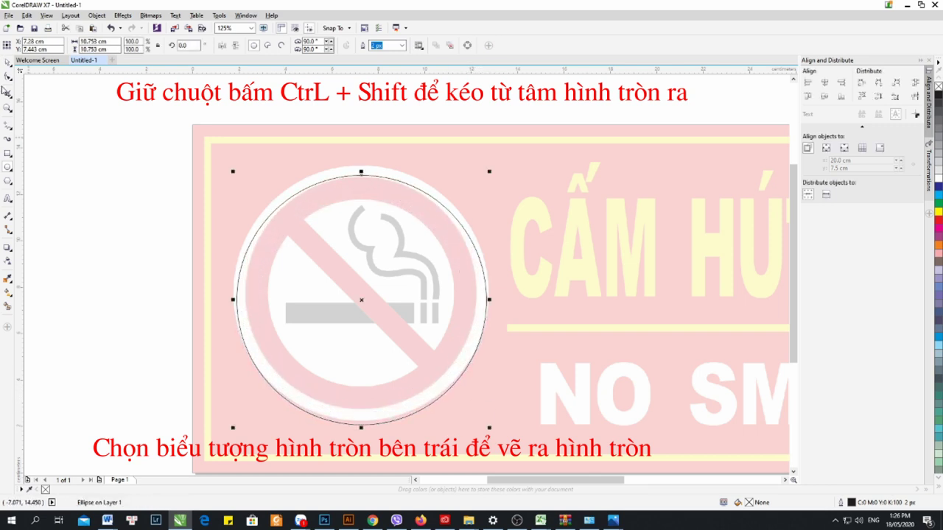
- Reposition and enlarge the circle to about 10.9 cm so it matches the outer edge of the symbol's white ring
{"action": "left_click", "coordinate": [8, 63]}
{"action": "left_click_drag", "start_coordinate": [388, 287], "coordinate": [389, 280]}
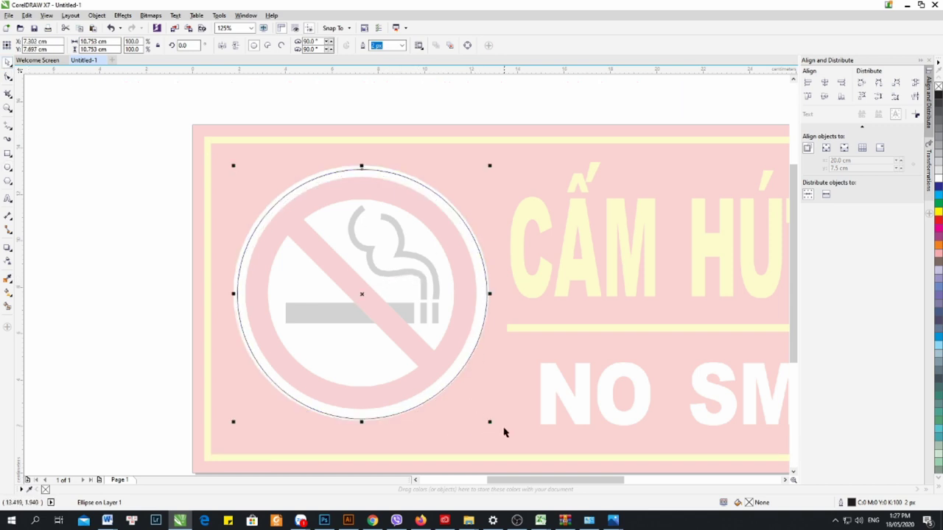
{"action": "left_click_drag", "start_coordinate": [490, 424], "coordinate": [503, 440]}
{"action": "left_click_drag", "start_coordinate": [418, 301], "coordinate": [418, 299]}
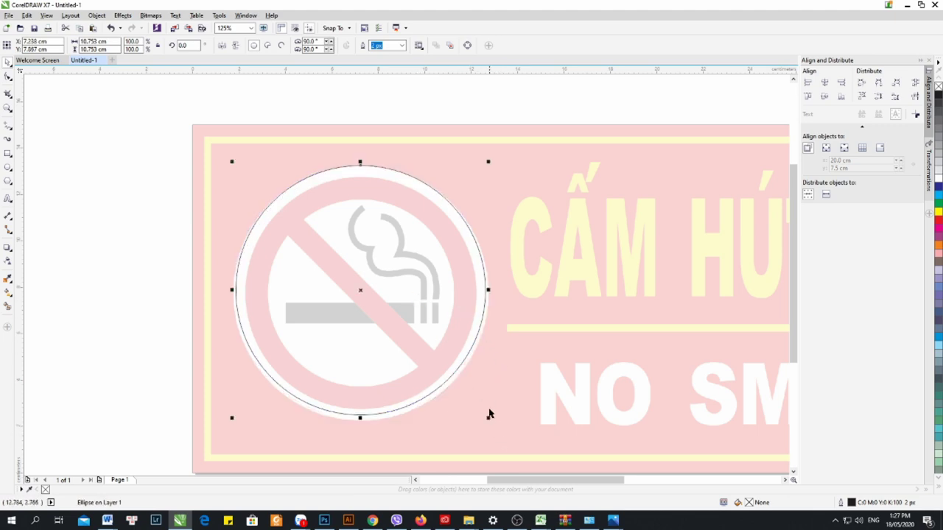
{"action": "left_click_drag", "start_coordinate": [491, 420], "coordinate": [491, 420]}
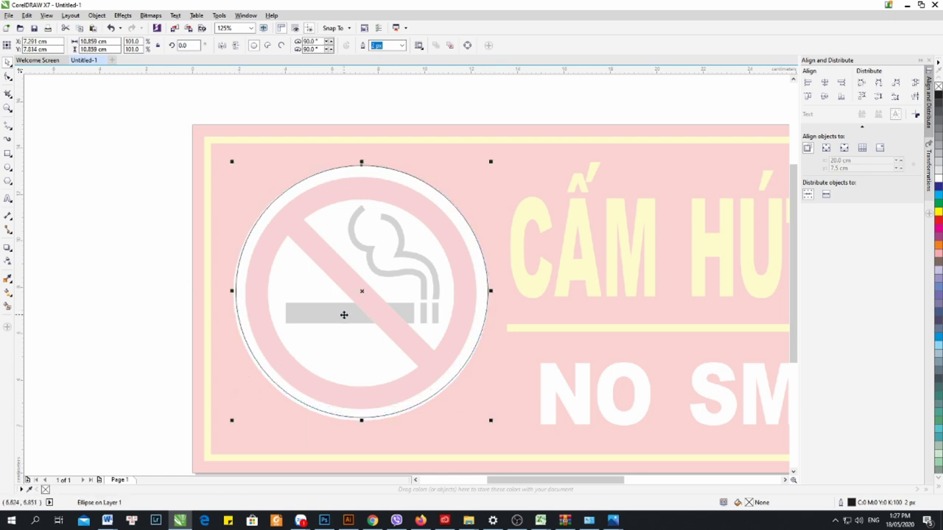
{"action": "left_click_drag", "start_coordinate": [400, 307], "coordinate": [398, 306]}
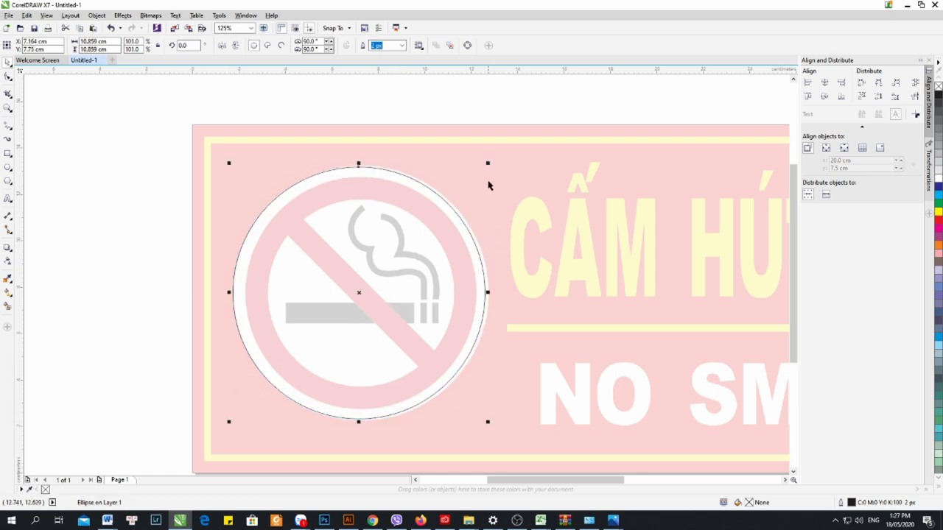
{"action": "left_click_drag", "start_coordinate": [487, 164], "coordinate": [490, 162]}
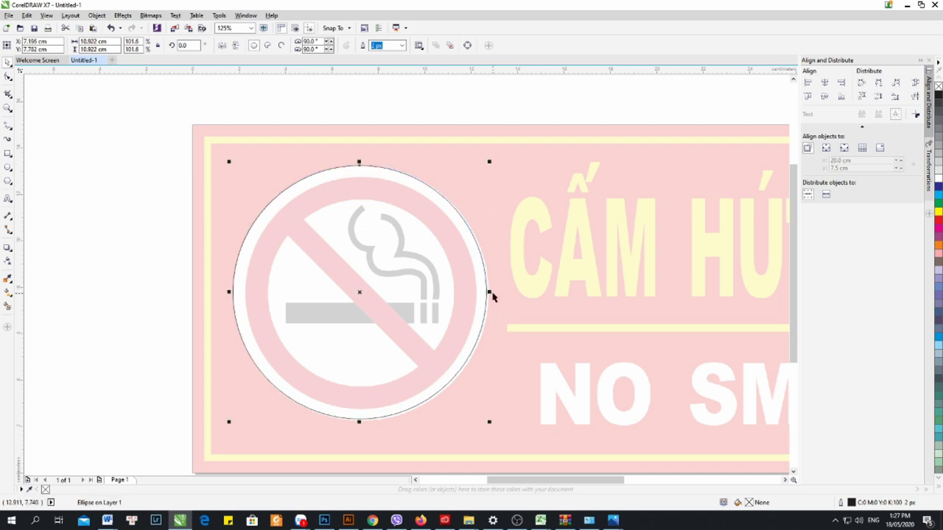
{"action": "mouse_move", "coordinate": [493, 297]}
{"action": "left_mouse_down"}
{"action": "mouse_move", "coordinate": [479, 305]}
{"action": "mouse_move", "coordinate": [492, 302]}
{"action": "left_mouse_up"}
{"action": "key", "text": "F4"}
{"action": "key", "text": "Escape"}
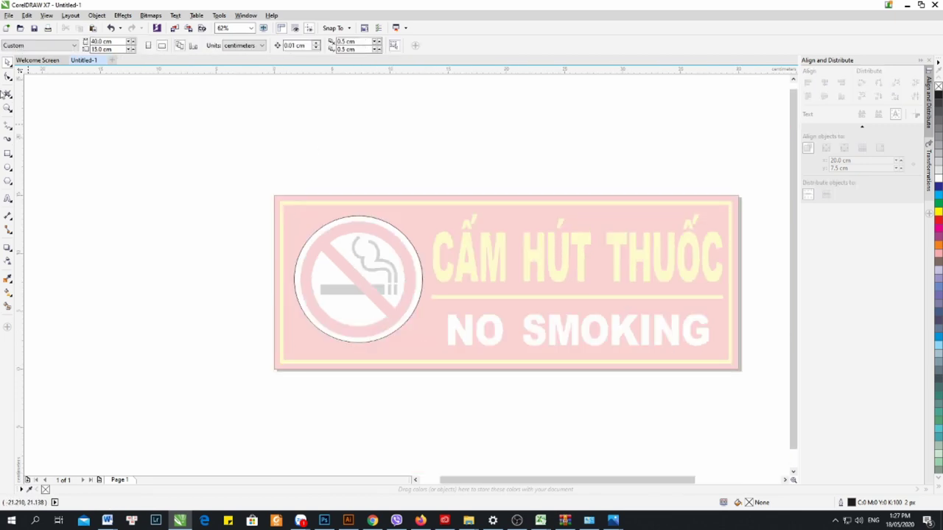
- Draw a rectangle about 40 by 15 cm along the outer edges of the whole sign image
{"action": "left_click", "coordinate": [9, 155]}
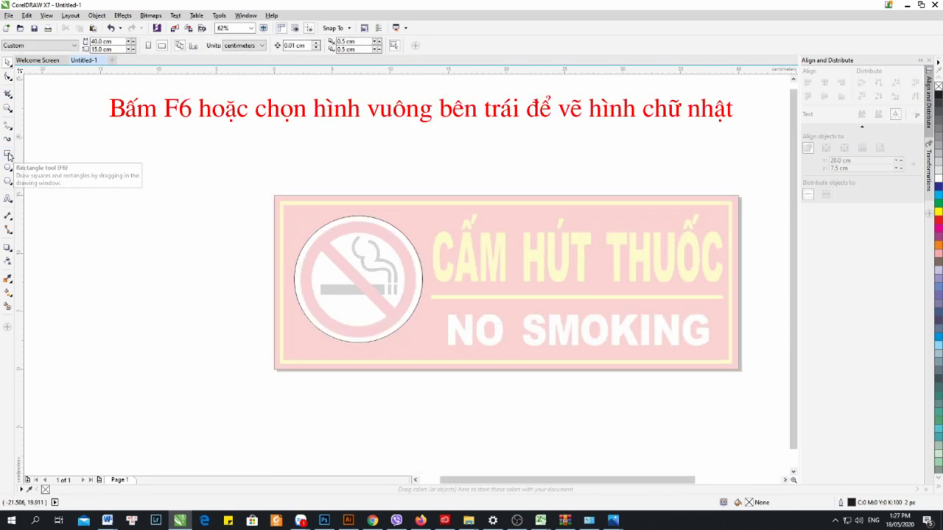
{"action": "left_click_drag", "start_coordinate": [273, 196], "coordinate": [741, 372]}
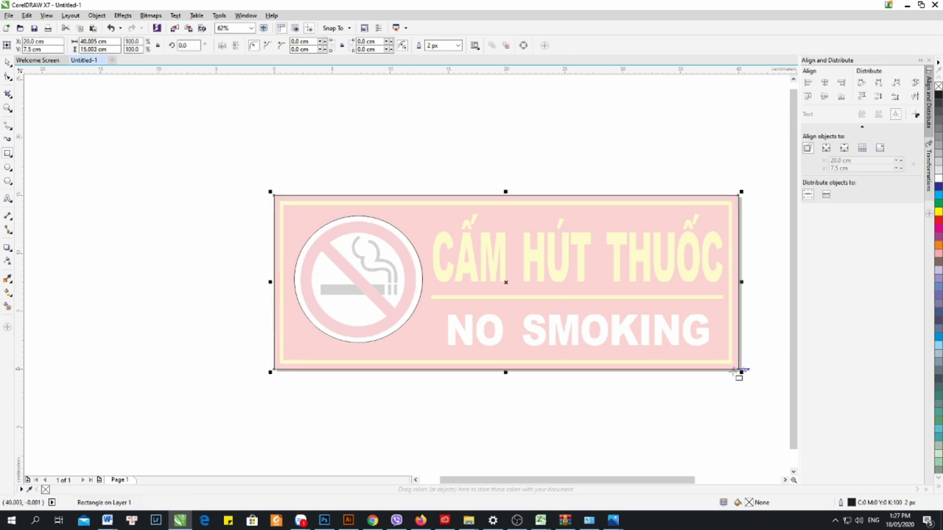
{"action": "left_click", "coordinate": [8, 62]}
{"action": "left_click", "coordinate": [154, 108]}
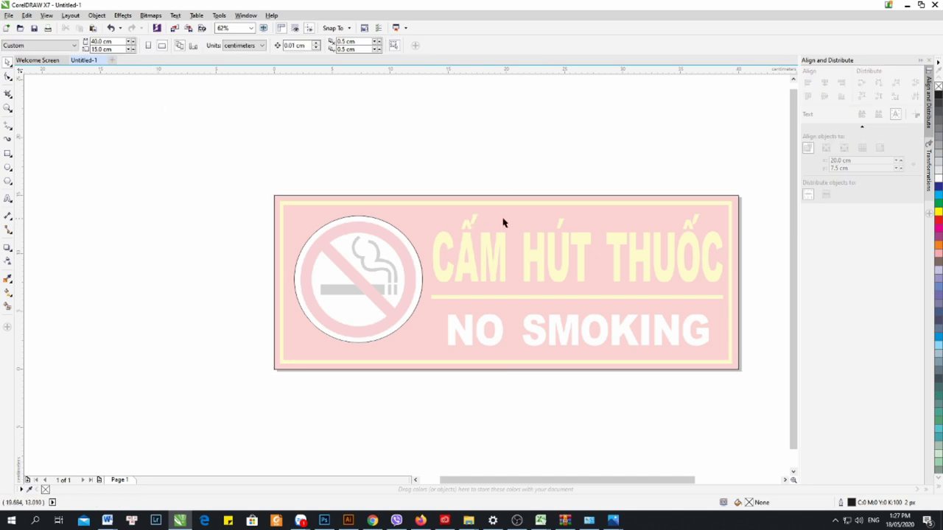
- Set the outer rectangle's size to exactly 40.0 cm wide and 15.0 cm high
{"action": "left_click", "coordinate": [501, 218]}
{"action": "double_click", "coordinate": [93, 41]}
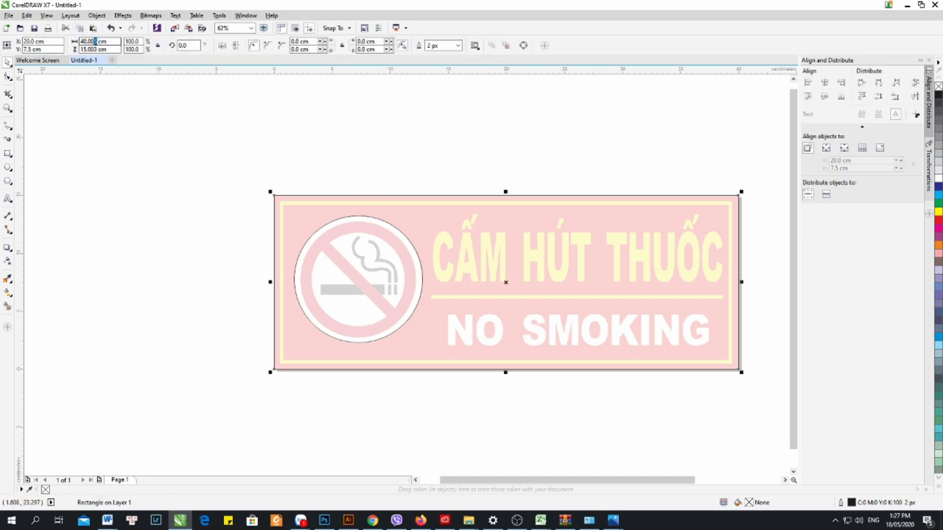
{"action": "key", "text": "BackSpace"}
{"action": "double_click", "coordinate": [93, 49]}
{"action": "key", "text": "BackSpace"}
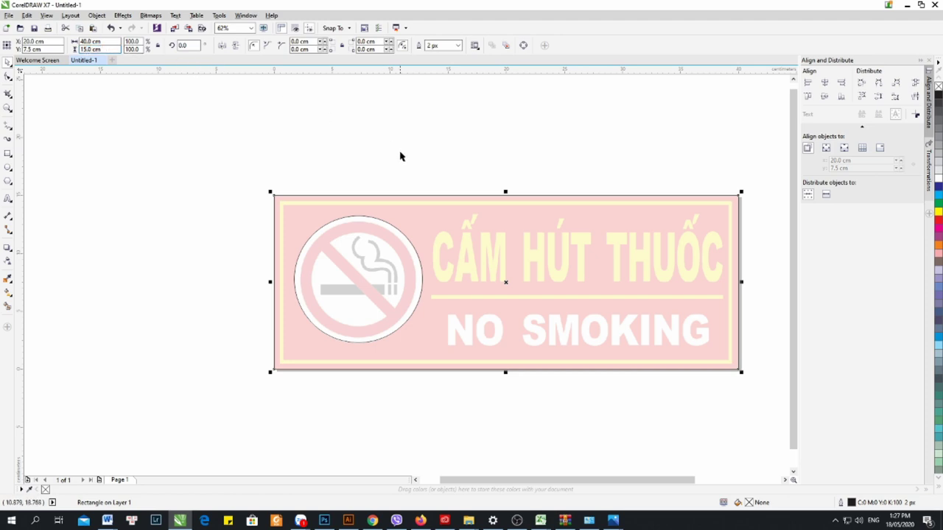
{"action": "left_click", "coordinate": [391, 149]}
{"action": "left_click", "coordinate": [393, 248]}
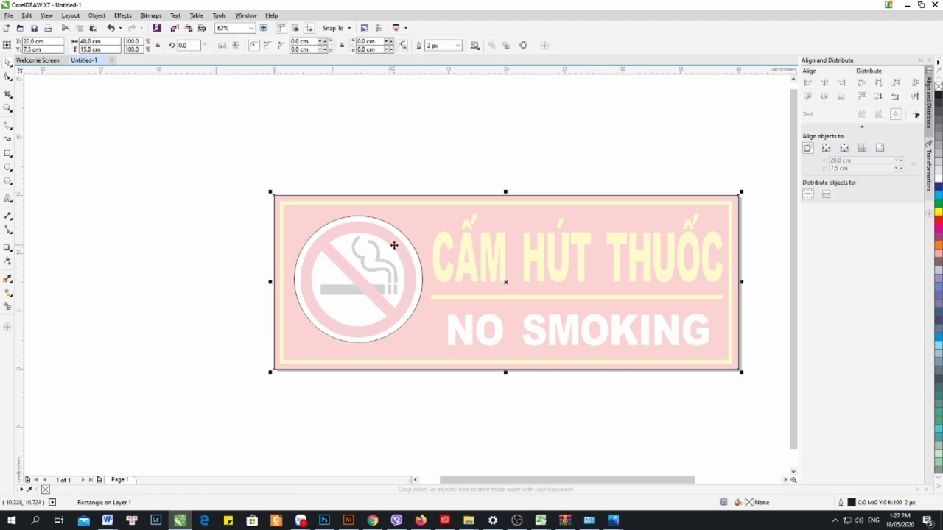
{"action": "left_click_drag", "start_coordinate": [220, 138], "coordinate": [458, 355]}
{"action": "left_click", "coordinate": [360, 175]}
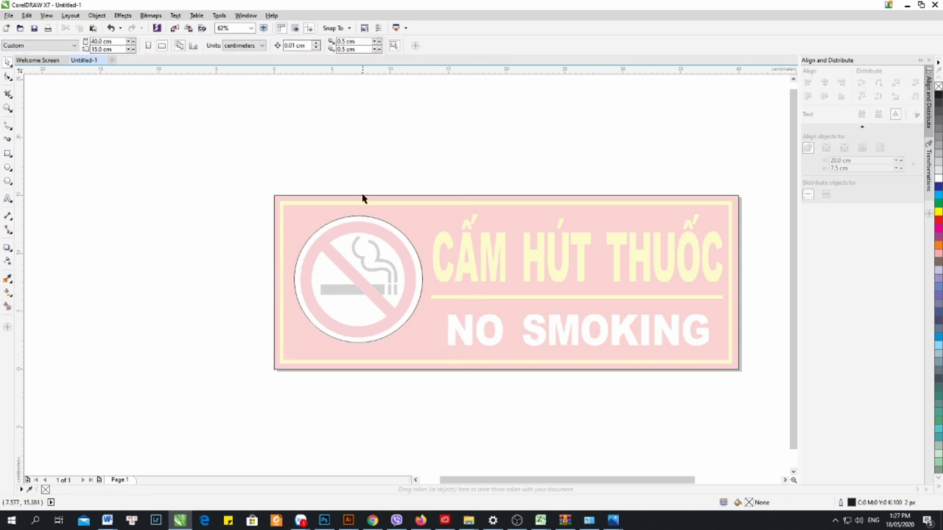
- Duplicate the symbol's outer circle concentrically at about 9.9 cm in diameter, fitted to the outer edge of the red ring
{"action": "scroll", "coordinate": [371, 260], "scroll_direction": "up", "scroll_amount": 2}
{"action": "left_click", "coordinate": [372, 247]}
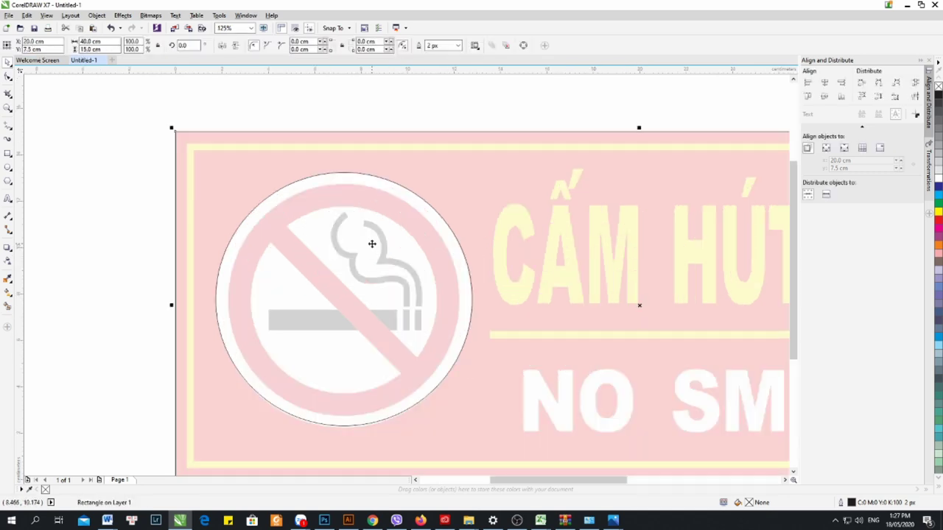
{"action": "scroll", "coordinate": [235, 187], "scroll_direction": "down", "scroll_amount": 2}
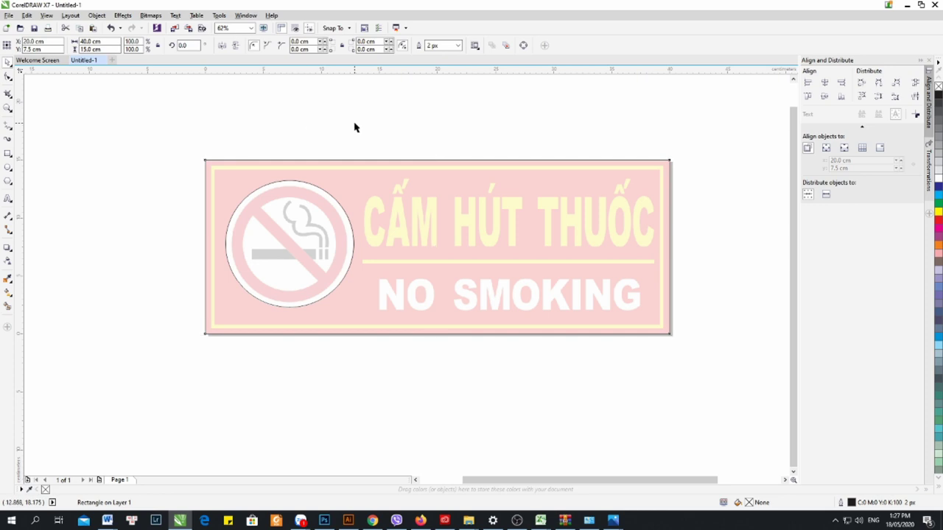
{"action": "left_click", "coordinate": [173, 135]}
{"action": "left_click_drag", "start_coordinate": [173, 135], "coordinate": [381, 327]}
{"action": "scroll", "coordinate": [286, 230], "scroll_direction": "up", "scroll_amount": 2}
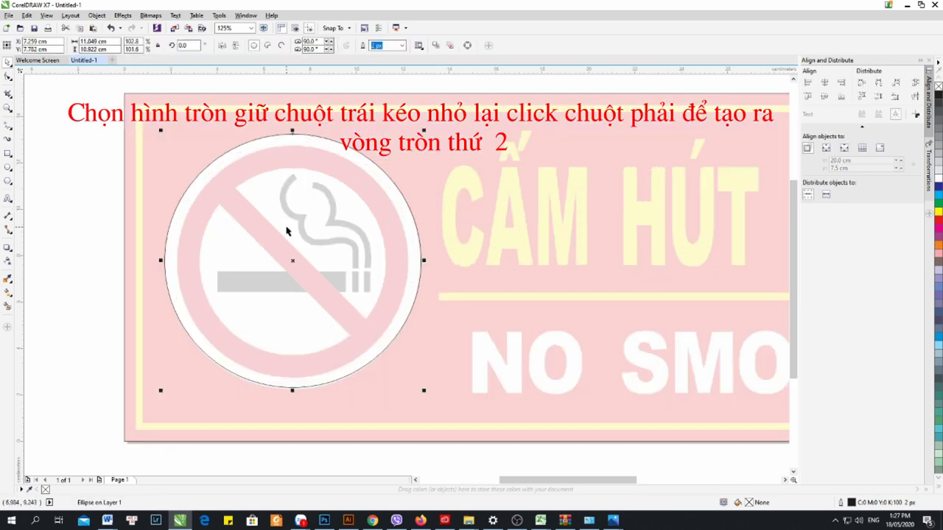
{"action": "left_click_drag", "start_coordinate": [423, 129], "coordinate": [412, 141]}
{"action": "right_click", "coordinate": [412, 142]}
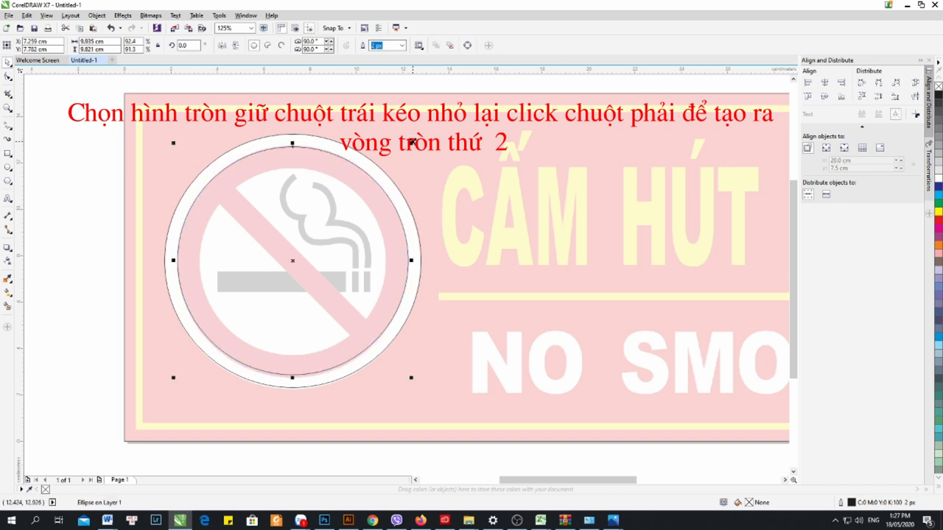
{"action": "scroll", "coordinate": [348, 195], "scroll_direction": "down", "scroll_amount": 2}
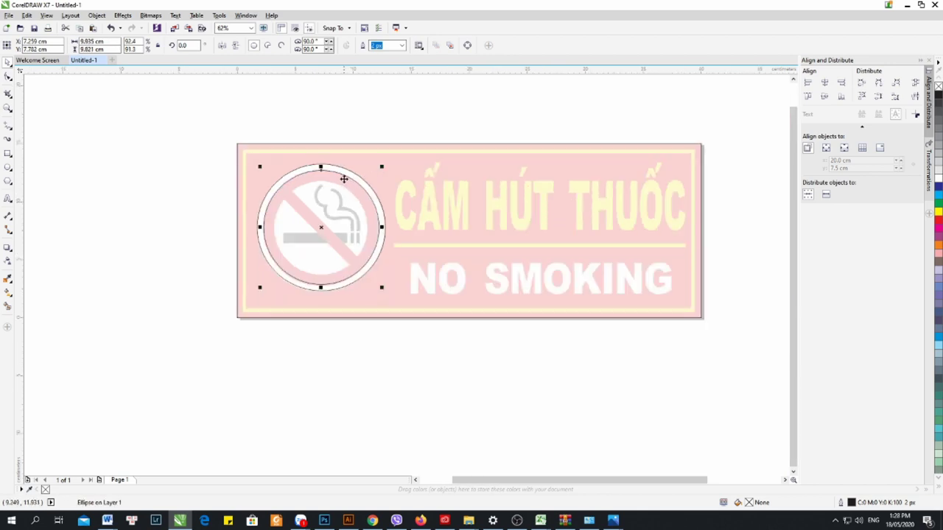
- Duplicate the second circle concentrically at about 8.2 cm in diameter, fitted to the inner edge of the red ring
{"action": "scroll", "coordinate": [344, 179], "scroll_direction": "up", "scroll_amount": 2}
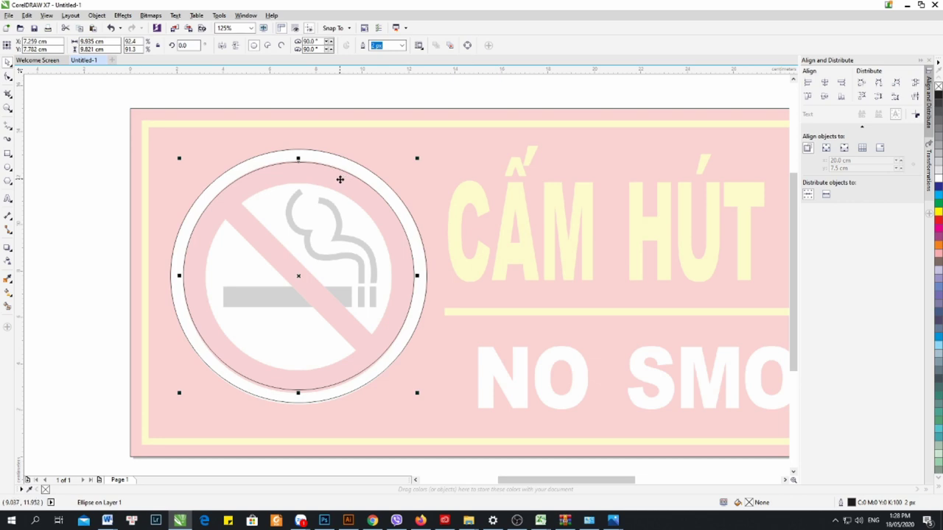
{"action": "scroll", "coordinate": [345, 175], "scroll_direction": "up", "scroll_amount": 2}
{"action": "scroll", "coordinate": [413, 158], "scroll_direction": "down", "scroll_amount": 2}
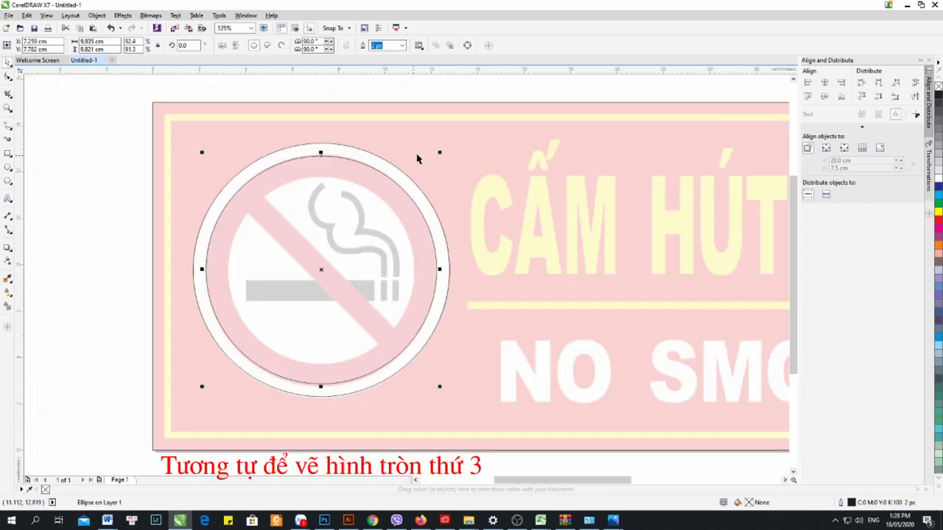
{"action": "left_click_drag", "start_coordinate": [440, 151], "coordinate": [423, 173]}
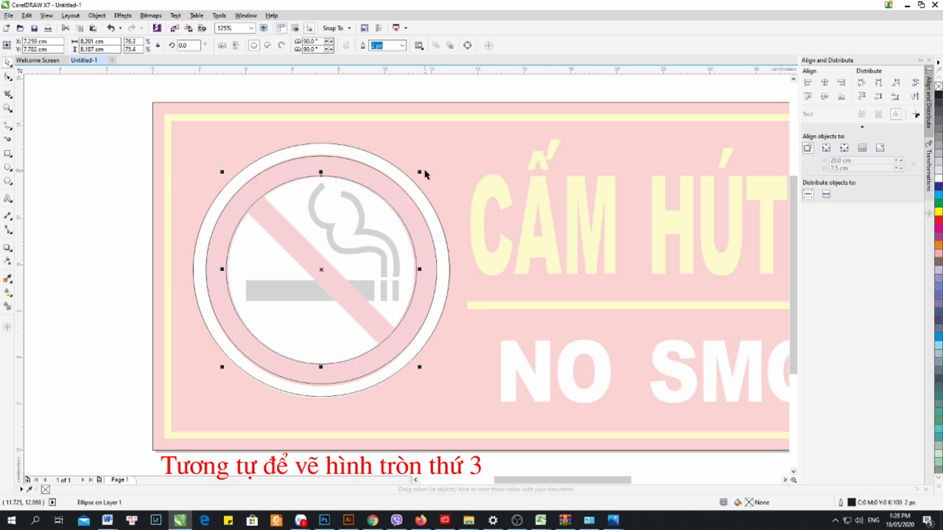
{"action": "scroll", "coordinate": [413, 172], "scroll_direction": "down", "scroll_amount": 2}
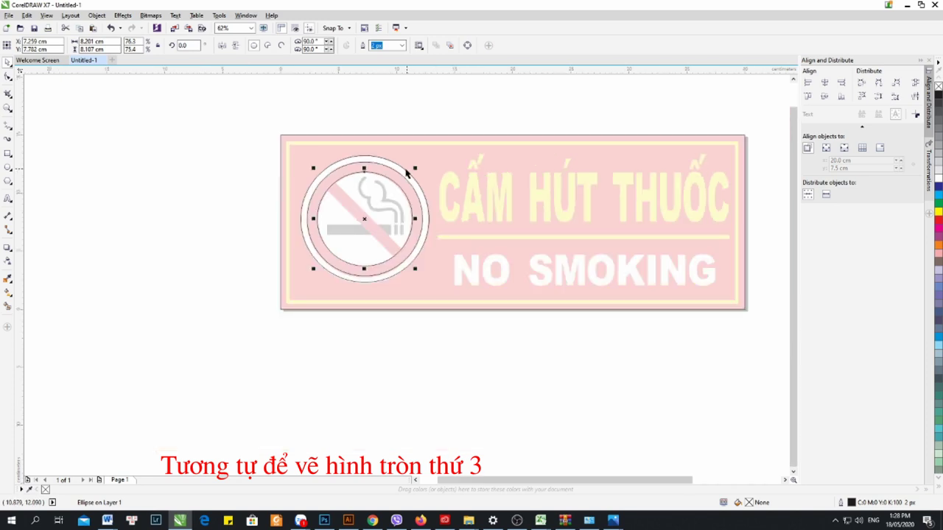
{"action": "scroll", "coordinate": [345, 195], "scroll_direction": "up", "scroll_amount": 2}
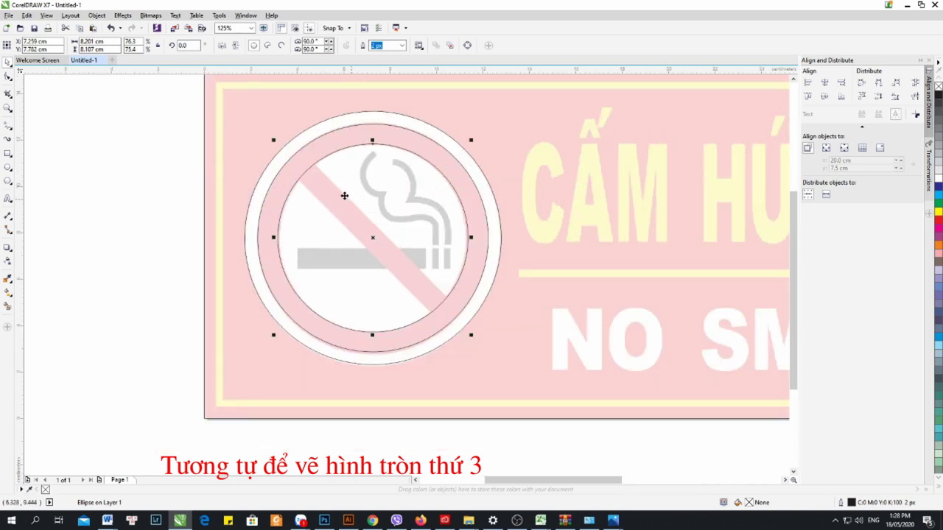
- Draw a narrow upright rectangle about 1 cm wide and 8.4 cm high on the empty area beside the sign
{"action": "left_click", "coordinate": [7, 154]}
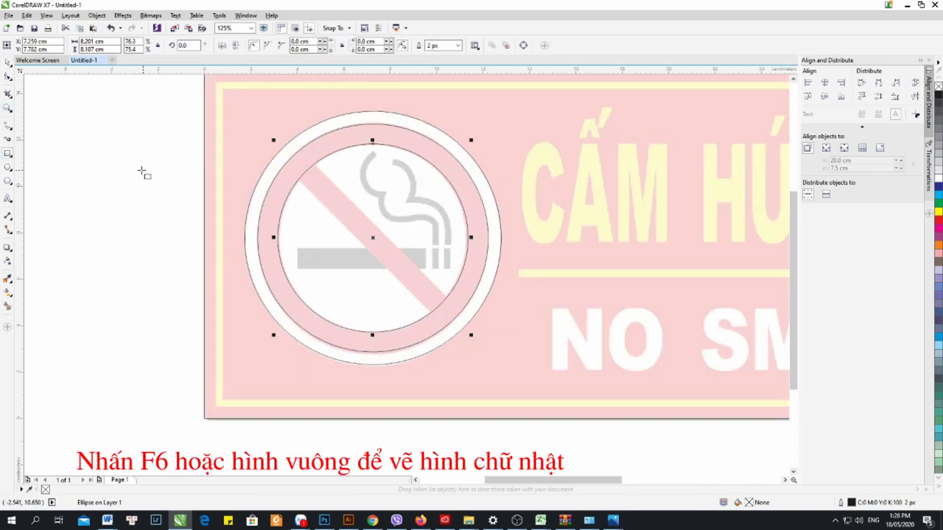
{"action": "left_click_drag", "start_coordinate": [137, 170], "coordinate": [160, 366]}
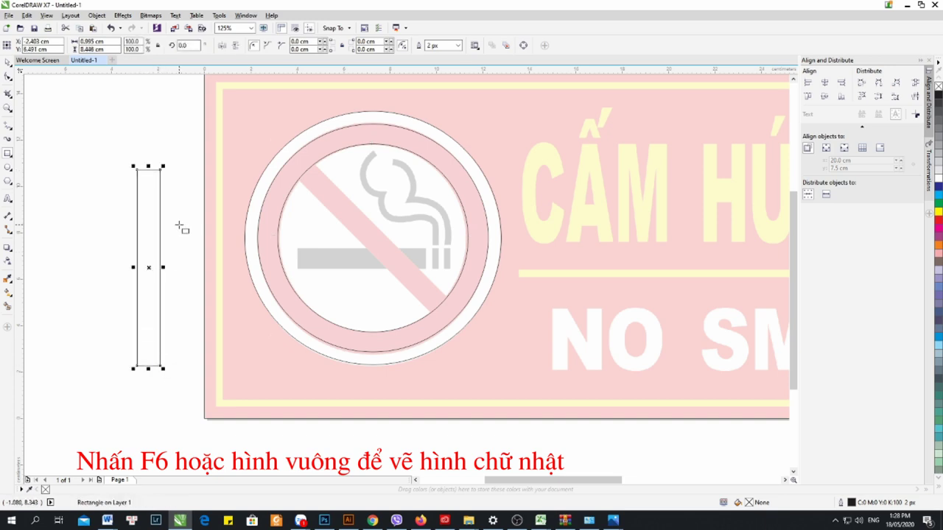
{"action": "scroll", "coordinate": [160, 219], "scroll_direction": "down", "scroll_amount": 2}
{"action": "left_click", "coordinate": [119, 184]}
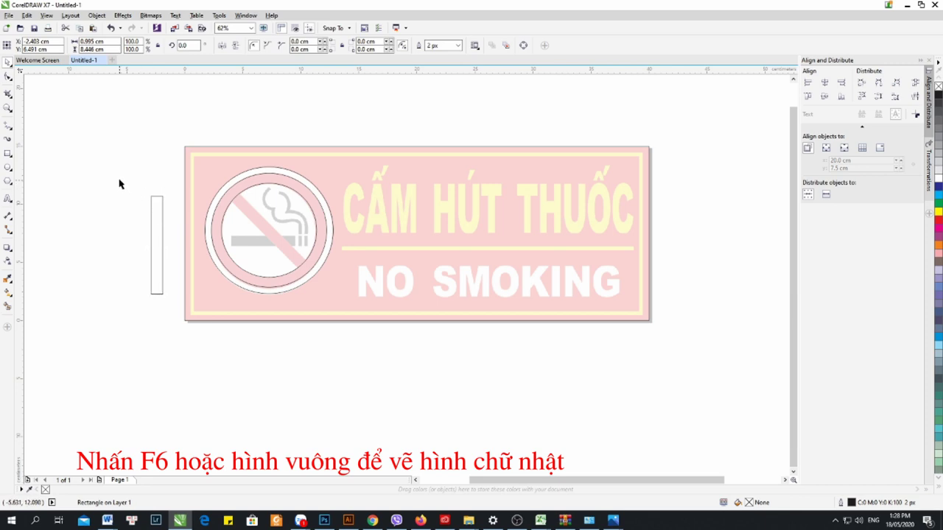
{"action": "scroll", "coordinate": [335, 190], "scroll_direction": "down", "scroll_amount": 2}
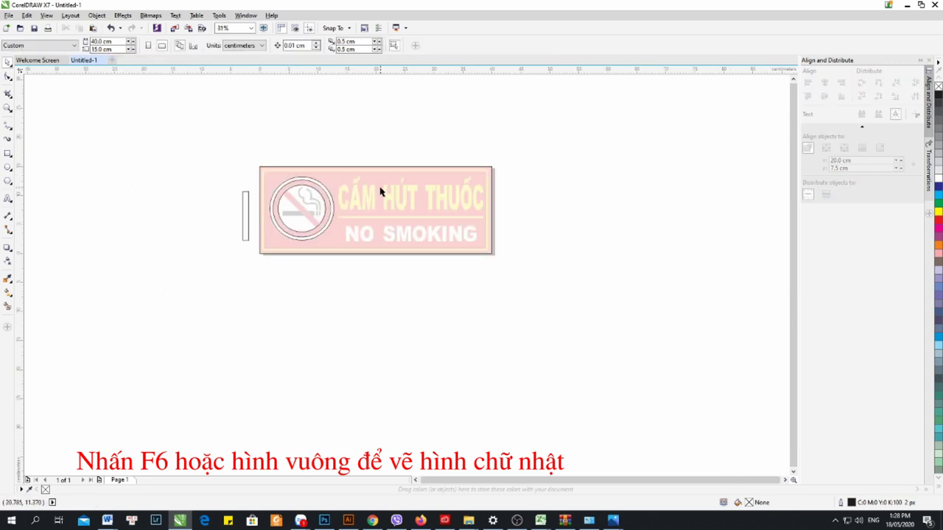
{"action": "scroll", "coordinate": [318, 195], "scroll_direction": "up", "scroll_amount": 2}
{"action": "scroll", "coordinate": [189, 236], "scroll_direction": "up", "scroll_amount": 2}
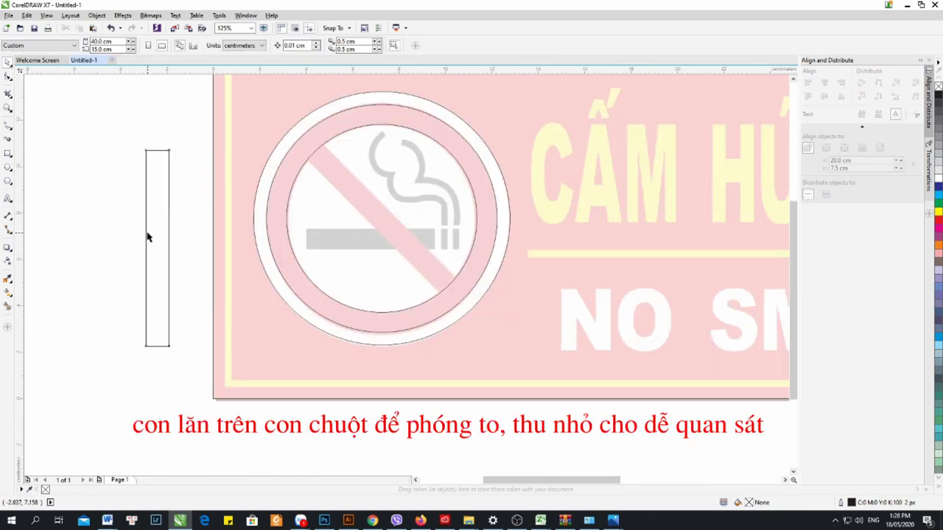
- Move the narrow rectangle onto the symbol and rotate it about 43.7 degrees, roughly parallel to the diagonal prohibition bar
{"action": "left_click_drag", "start_coordinate": [145, 235], "coordinate": [354, 210]}
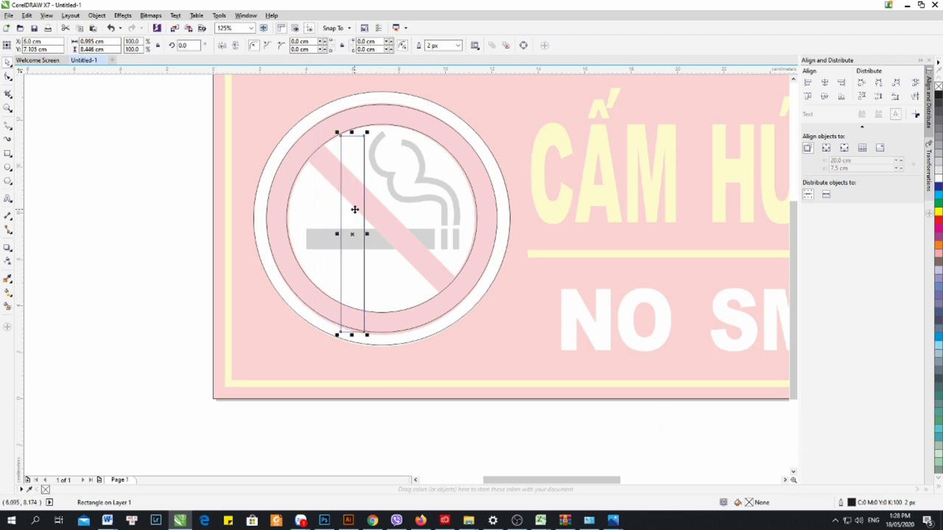
{"action": "left_click", "coordinate": [354, 210]}
{"action": "left_click_drag", "start_coordinate": [363, 133], "coordinate": [288, 145]}
{"action": "left_click", "coordinate": [122, 147]}
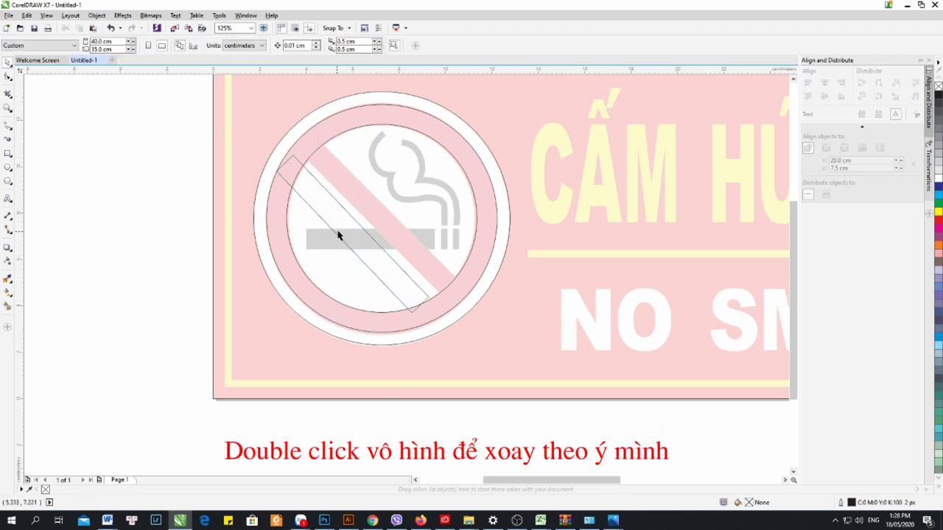
- Place the rotated rectangle over the diagonal bar and fine-tune its rotation to about 44.4 degrees
{"action": "left_click_drag", "start_coordinate": [338, 234], "coordinate": [383, 215]}
{"action": "double_click", "coordinate": [329, 170]}
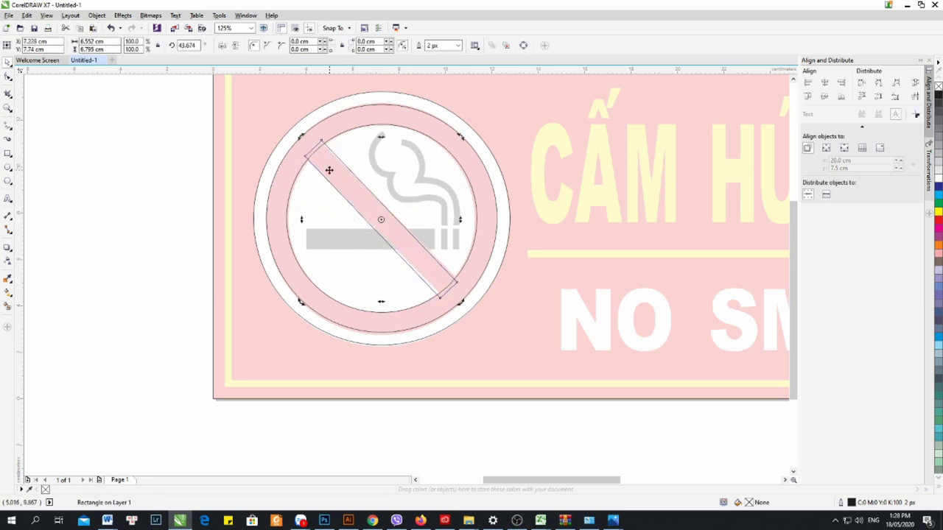
{"action": "scroll", "coordinate": [309, 132], "scroll_direction": "up", "scroll_amount": 2}
{"action": "left_click_drag", "start_coordinate": [308, 149], "coordinate": [306, 153]}
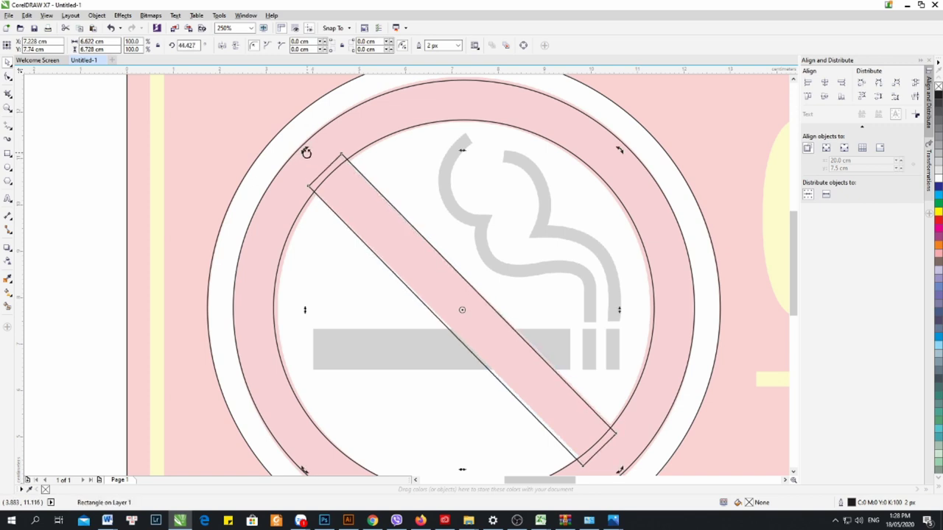
{"action": "scroll", "coordinate": [307, 152], "scroll_direction": "down", "scroll_amount": 2}
{"action": "scroll", "coordinate": [415, 263], "scroll_direction": "up", "scroll_amount": 2}
{"action": "scroll", "coordinate": [418, 272], "scroll_direction": "down", "scroll_amount": 2}
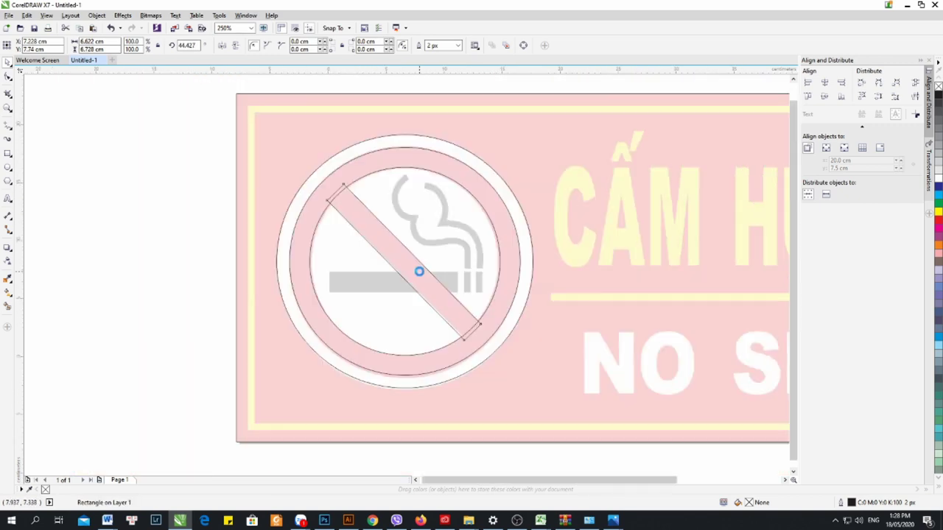
{"action": "left_click", "coordinate": [166, 209]}
{"action": "scroll", "coordinate": [407, 273], "scroll_direction": "up", "scroll_amount": 2}
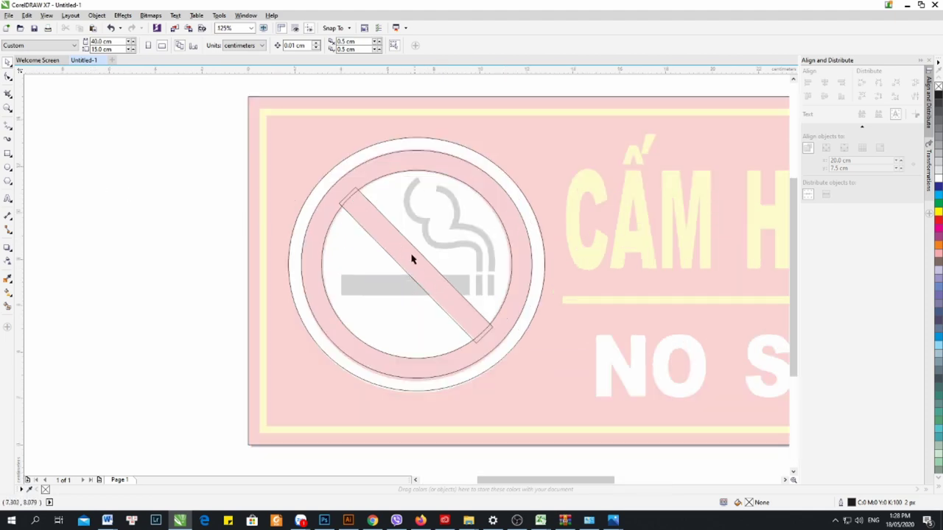
- Weld the diagonal bar to the middle circle
{"action": "left_click", "coordinate": [391, 248]}
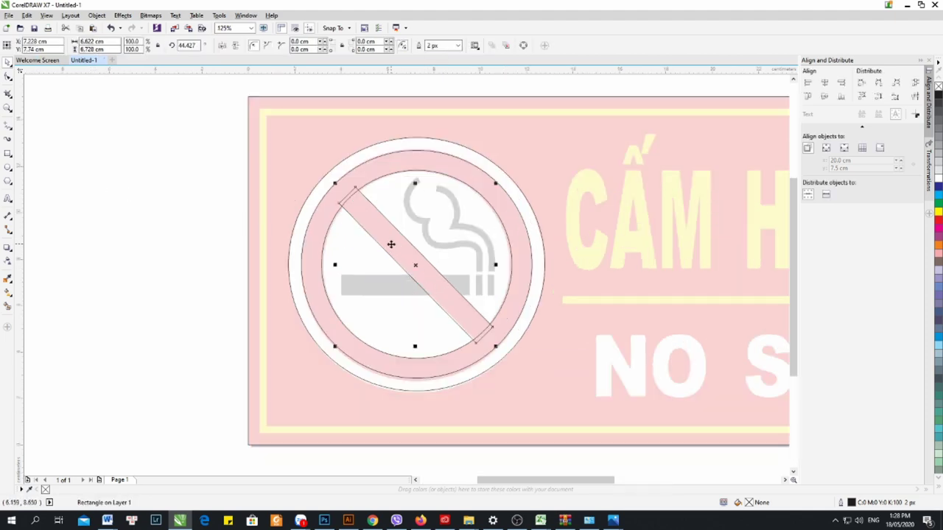
{"action": "left_click", "coordinate": [379, 174], "text": "shift"}
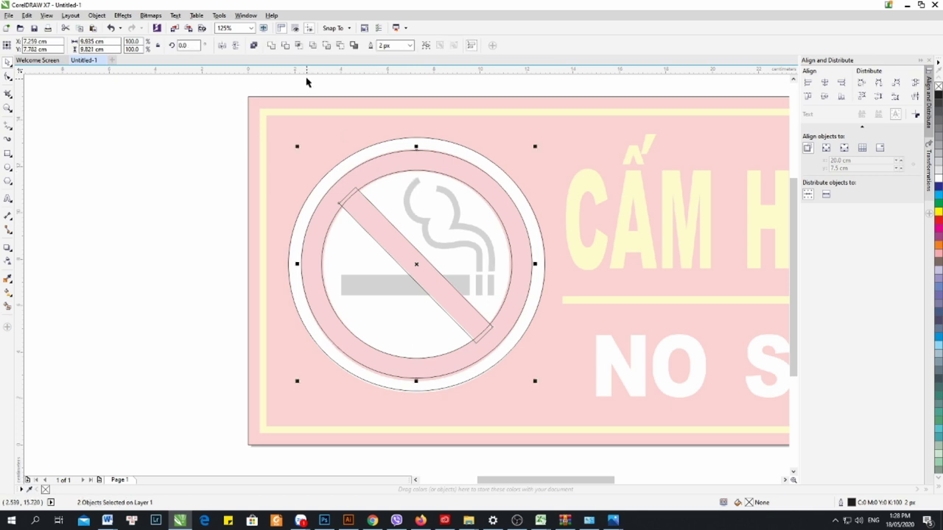
{"action": "left_click", "coordinate": [271, 46]}
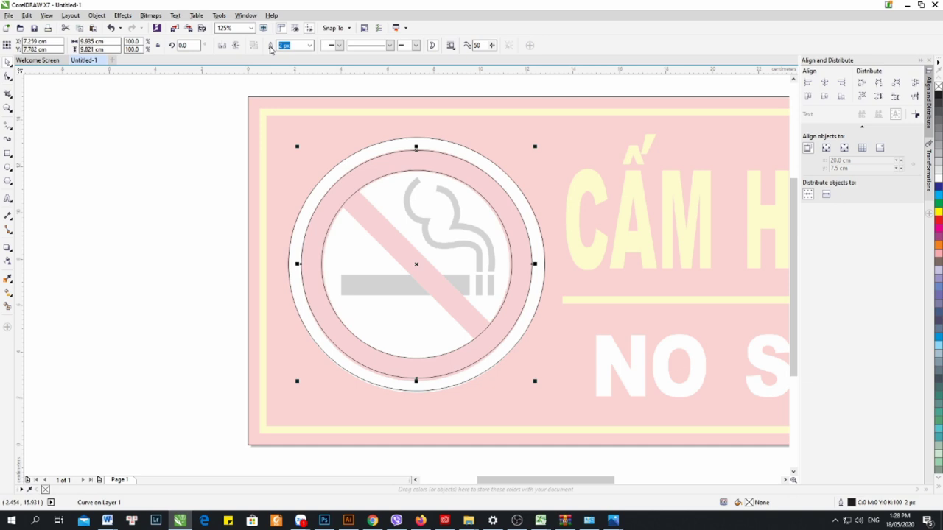
- Try moving the inner circle off the symbol, and undo that move together with the weld
{"action": "double_click", "coordinate": [354, 195]}
{"action": "left_click_drag", "start_coordinate": [354, 190], "coordinate": [87, 154]}
{"action": "key", "text": "ctrl+z"}
{"action": "scroll", "coordinate": [157, 244], "scroll_direction": "down", "scroll_amount": 2}
{"action": "left_click", "coordinate": [299, 248]}
{"action": "left_click_drag", "start_coordinate": [299, 248], "coordinate": [193, 258]}
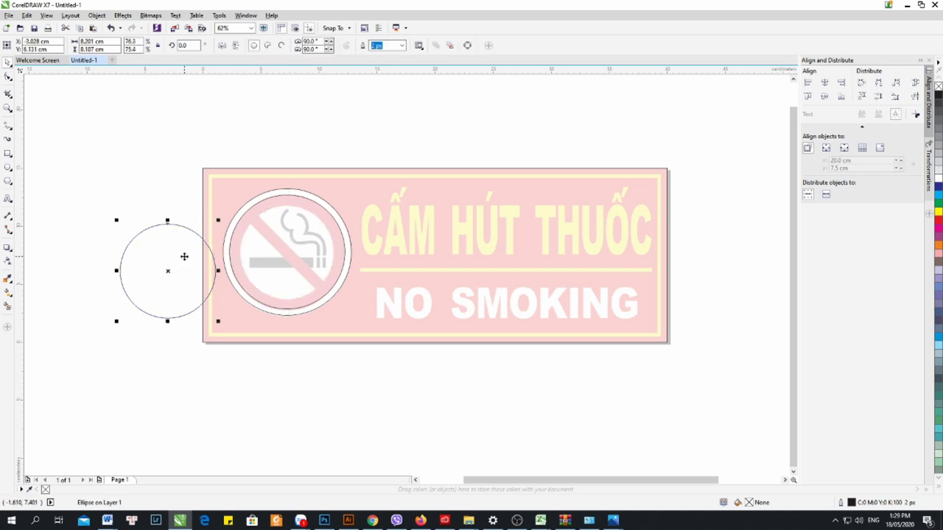
{"action": "left_click", "coordinate": [255, 253], "text": "shift"}
{"action": "key", "text": "e"}
{"action": "key", "text": "c"}
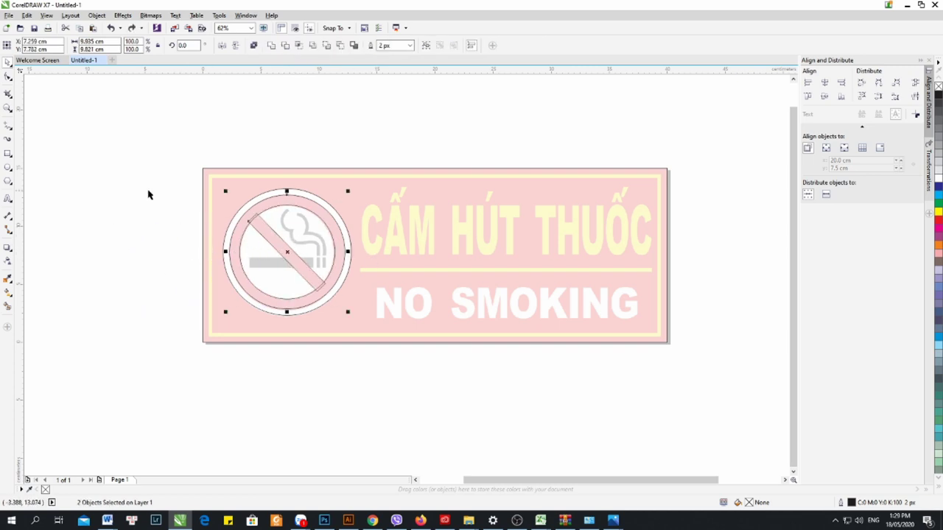
{"action": "left_click", "coordinate": [95, 193]}
{"action": "scroll", "coordinate": [242, 213], "scroll_direction": "up", "scroll_amount": 2}
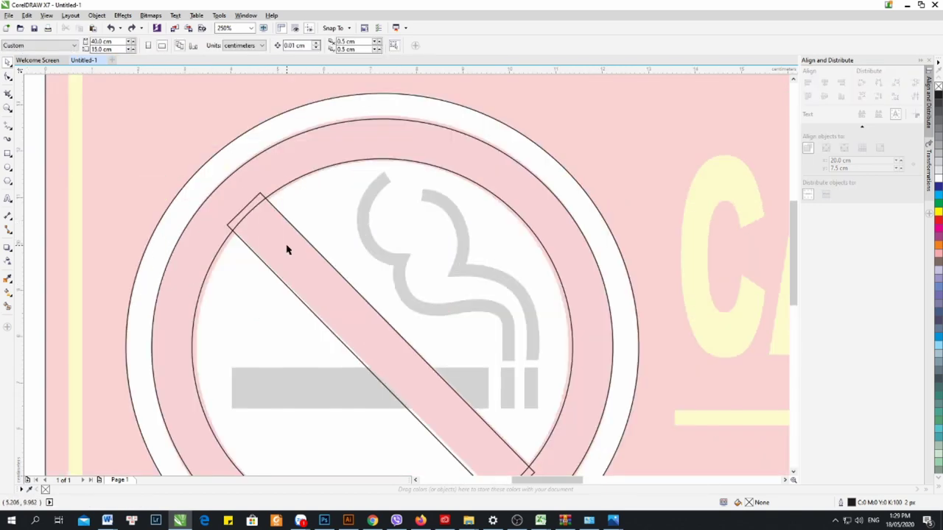
{"action": "left_click", "coordinate": [287, 249]}
{"action": "scroll", "coordinate": [287, 245], "scroll_direction": "down", "scroll_amount": 1}
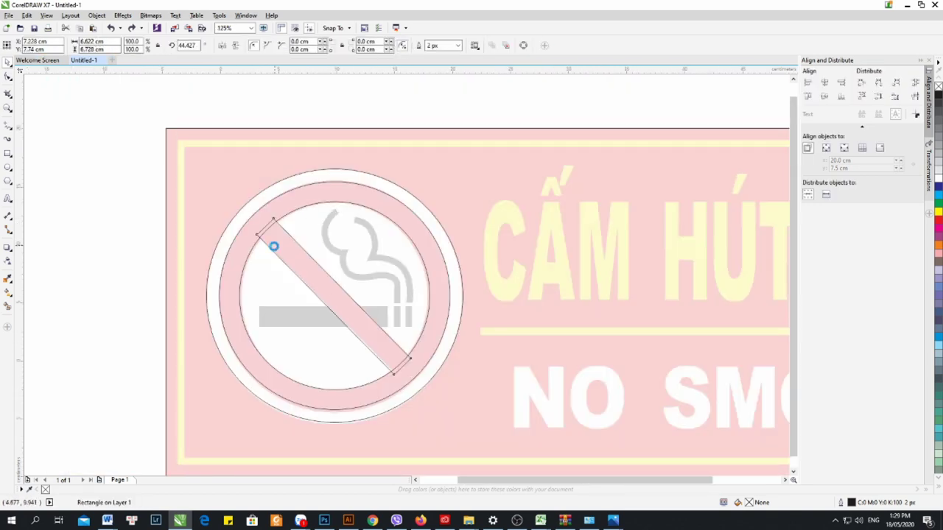
{"action": "scroll", "coordinate": [277, 247], "scroll_direction": "down", "scroll_amount": 1}
{"action": "scroll", "coordinate": [299, 248], "scroll_direction": "down", "scroll_amount": 1}
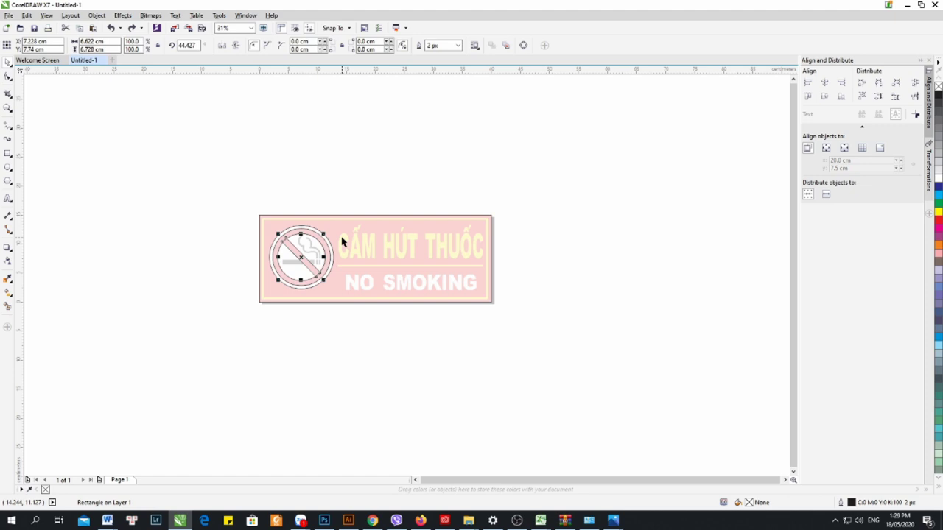
- Lock the 40 x 15 cm outer rectangle
{"action": "left_click", "coordinate": [380, 248]}
{"action": "right_click", "coordinate": [417, 247]}
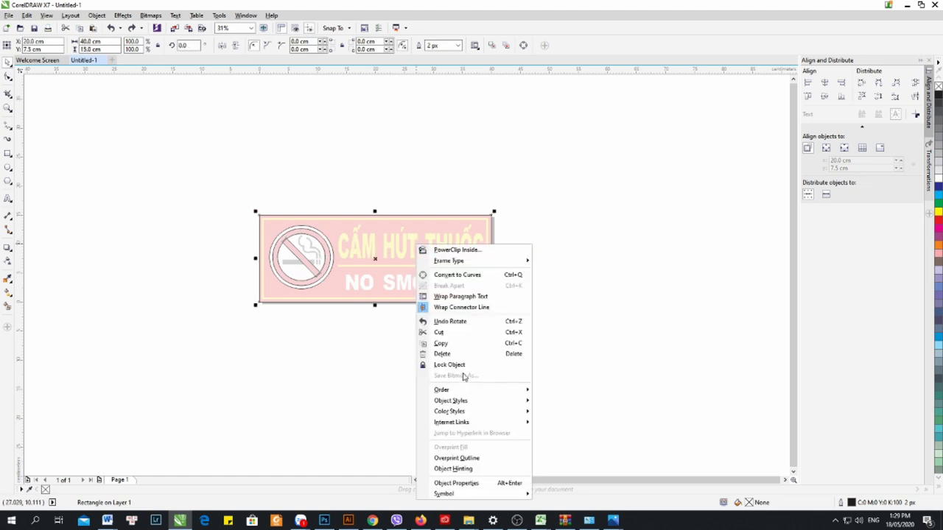
{"action": "key", "text": "Escape"}
{"action": "left_click", "coordinate": [396, 191]}
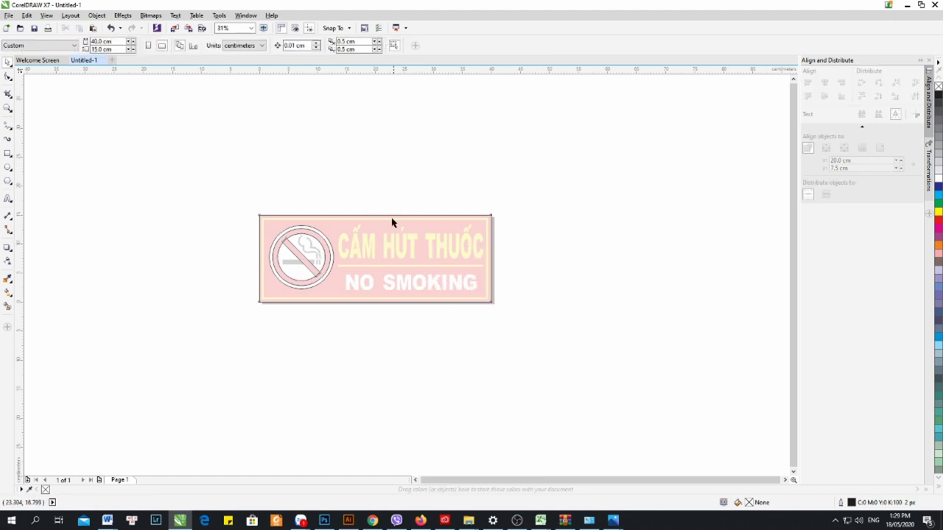
- Unlock the 40 x 15 cm outer rectangle and move it straight down to just below the sign
{"action": "left_click", "coordinate": [446, 218]}
{"action": "right_click", "coordinate": [457, 245]}
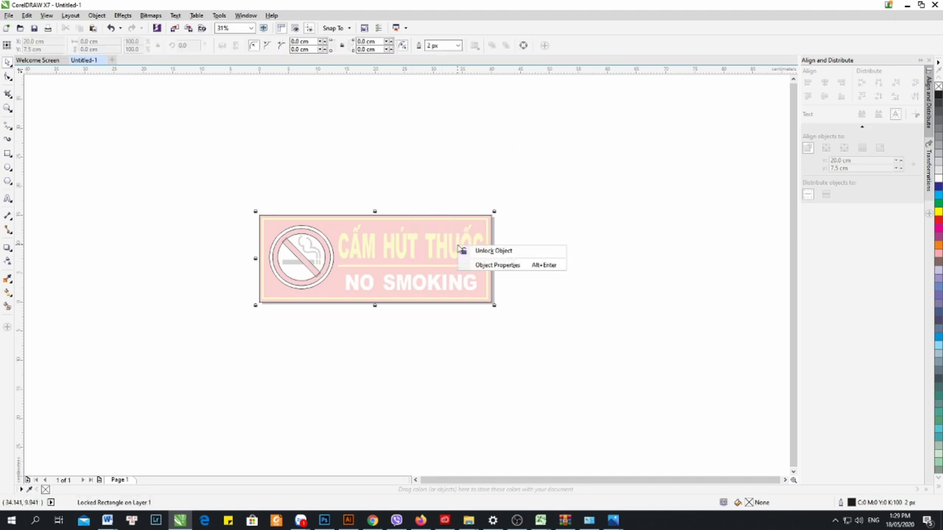
{"action": "left_click", "coordinate": [465, 251]}
{"action": "left_click_drag", "start_coordinate": [464, 264], "coordinate": [452, 347]}
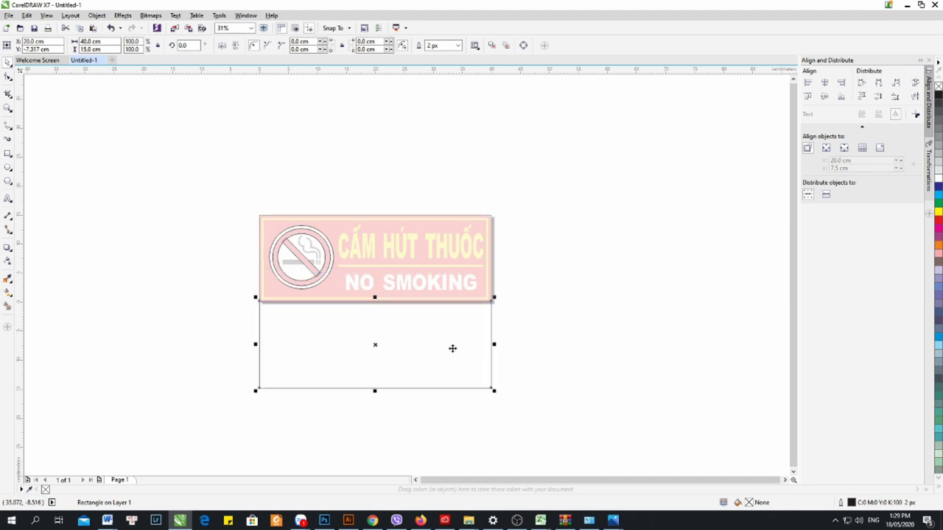
- Unlock the faded reference image and move it up above the page, clear of the traced outlines
{"action": "right_click", "coordinate": [437, 246]}
{"action": "left_click", "coordinate": [449, 252]}
{"action": "left_click_drag", "start_coordinate": [423, 250], "coordinate": [433, 132]}
{"action": "left_click", "coordinate": [581, 172]}
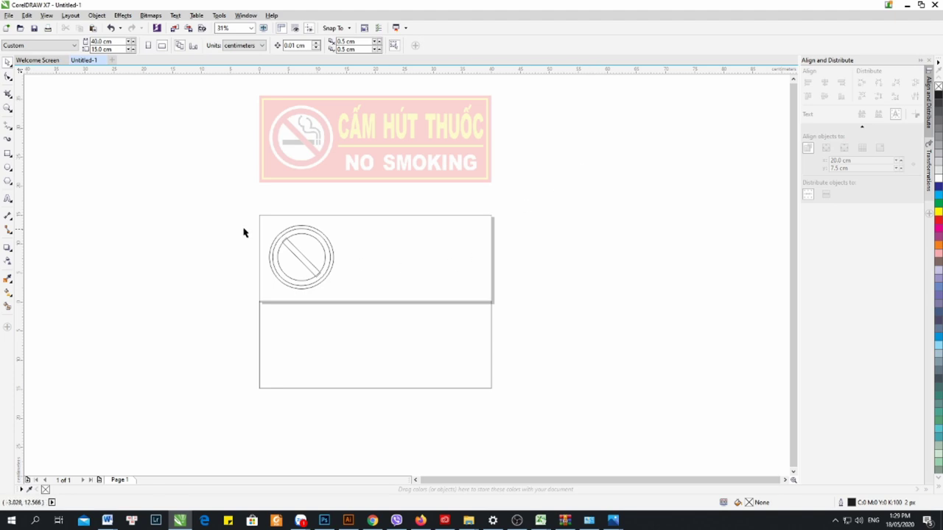
- Fill the outermost circle of the traced symbol with white
{"action": "scroll", "coordinate": [373, 263], "scroll_direction": "up", "scroll_amount": 1}
{"action": "scroll", "coordinate": [361, 280], "scroll_direction": "down", "scroll_amount": 1}
{"action": "left_click", "coordinate": [406, 362]}
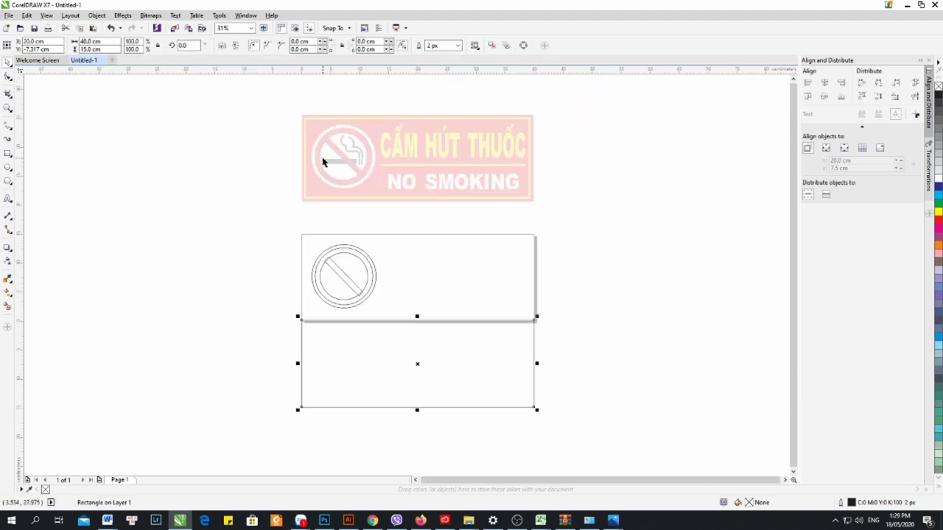
{"action": "scroll", "coordinate": [326, 160], "scroll_direction": "up", "scroll_amount": 1}
{"action": "scroll", "coordinate": [323, 354], "scroll_direction": "up", "scroll_amount": 1}
{"action": "scroll", "coordinate": [328, 358], "scroll_direction": "down", "scroll_amount": 1}
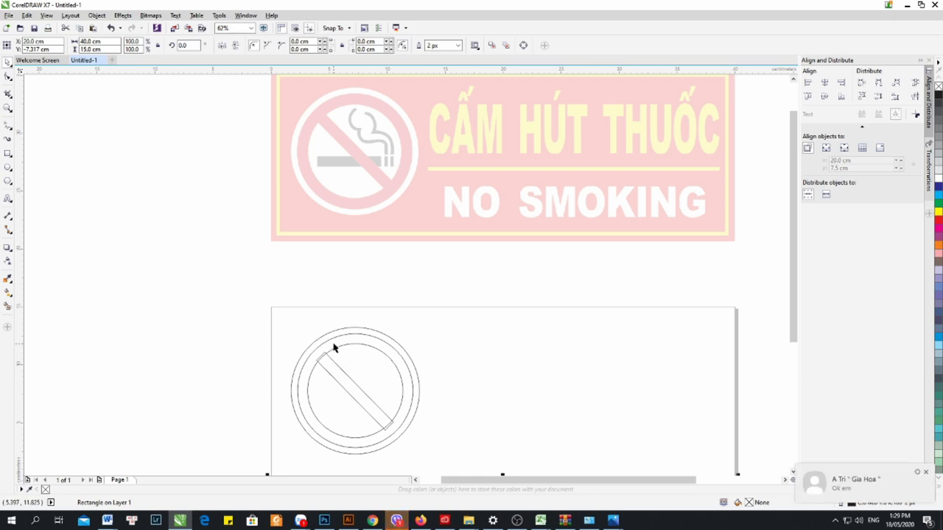
{"action": "left_click", "coordinate": [347, 331]}
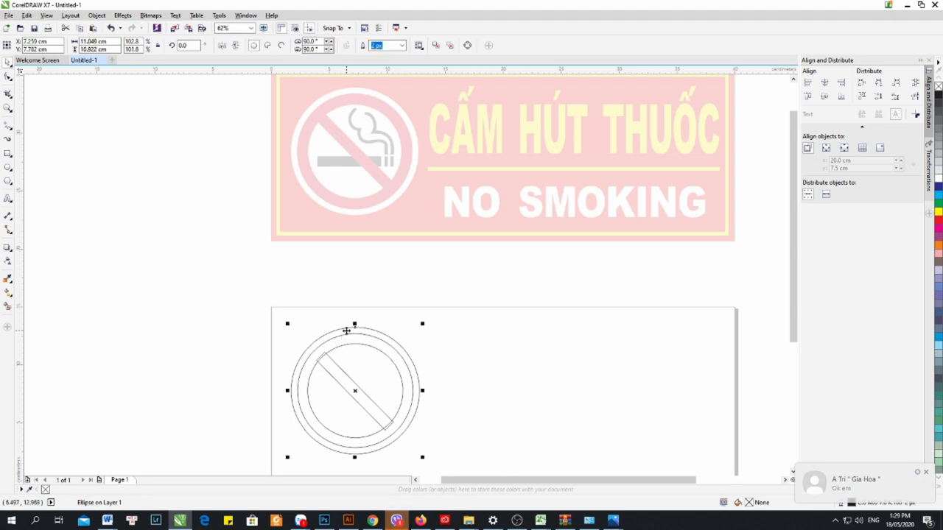
{"action": "left_click", "coordinate": [939, 178]}
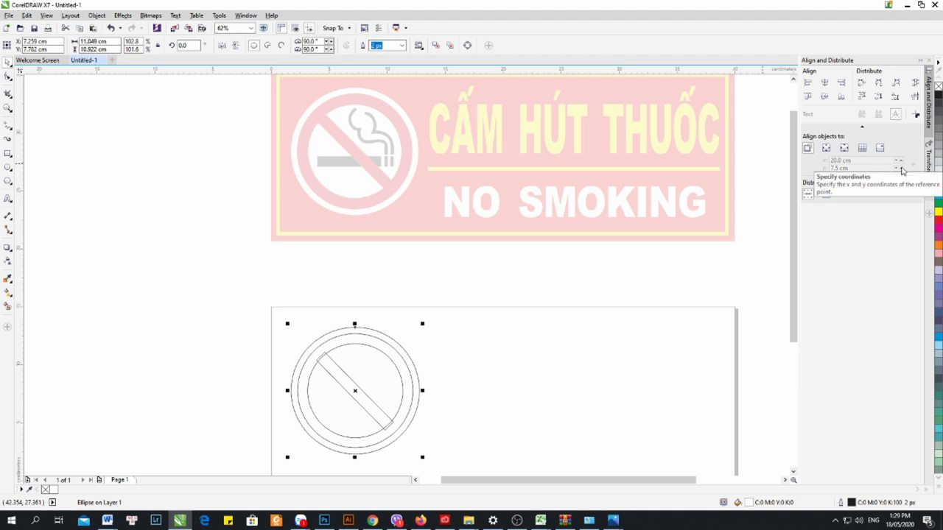
{"action": "left_click", "coordinate": [185, 211]}
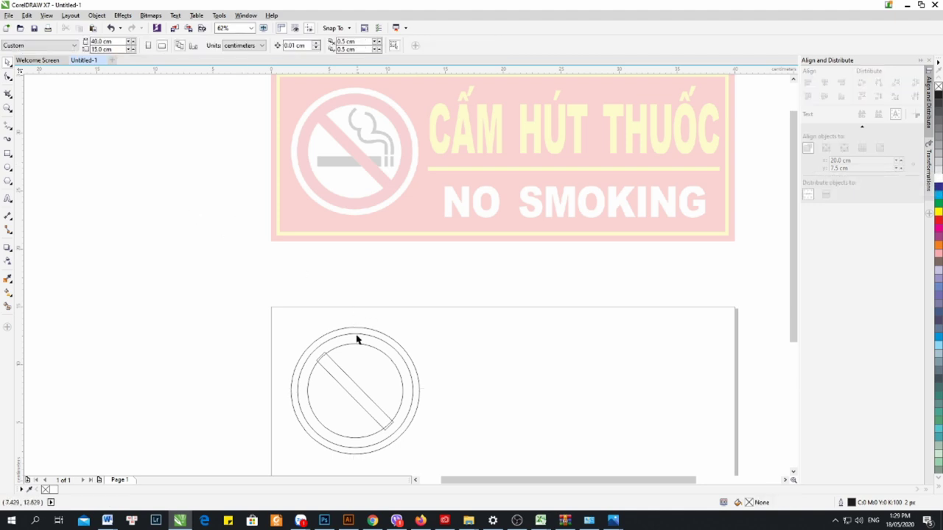
- Fill the second circle of the symbol with red and the innermost circle with white
{"action": "left_click", "coordinate": [355, 343]}
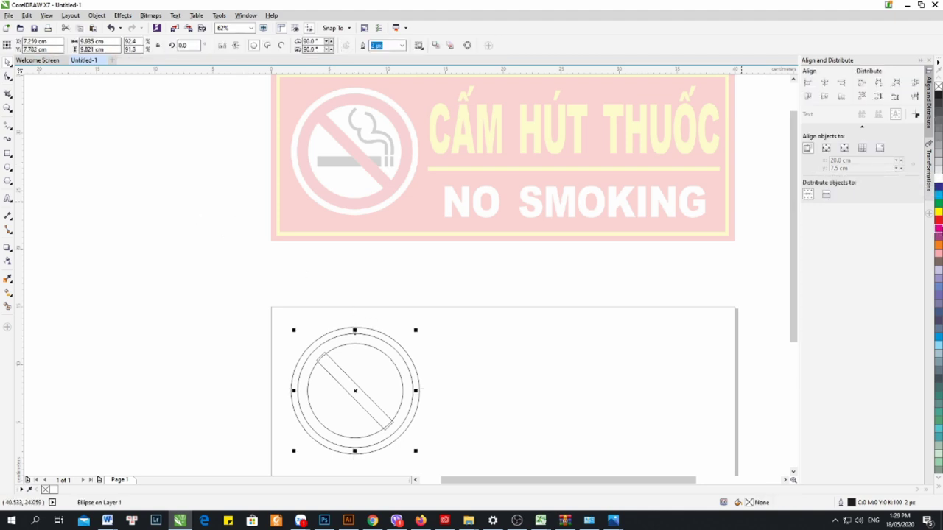
{"action": "left_click", "coordinate": [939, 220]}
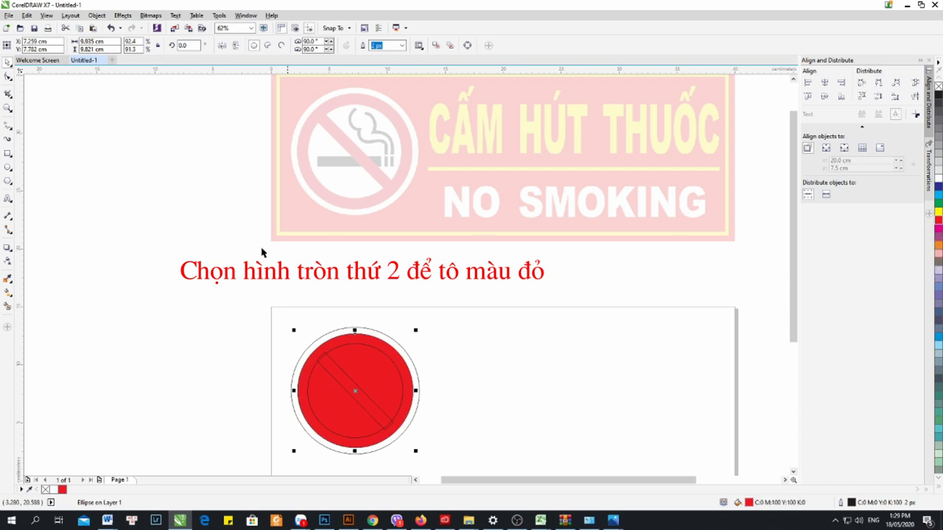
{"action": "left_click", "coordinate": [324, 310]}
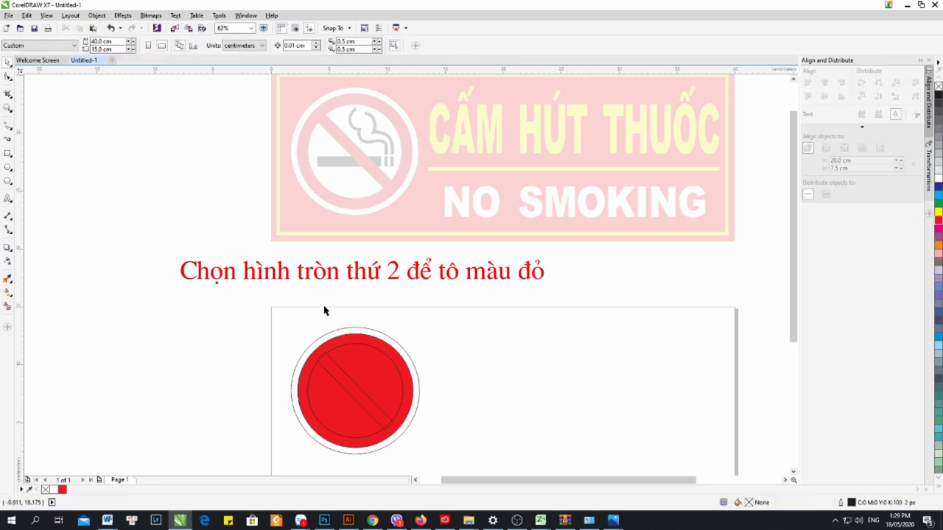
{"action": "left_click", "coordinate": [380, 380]}
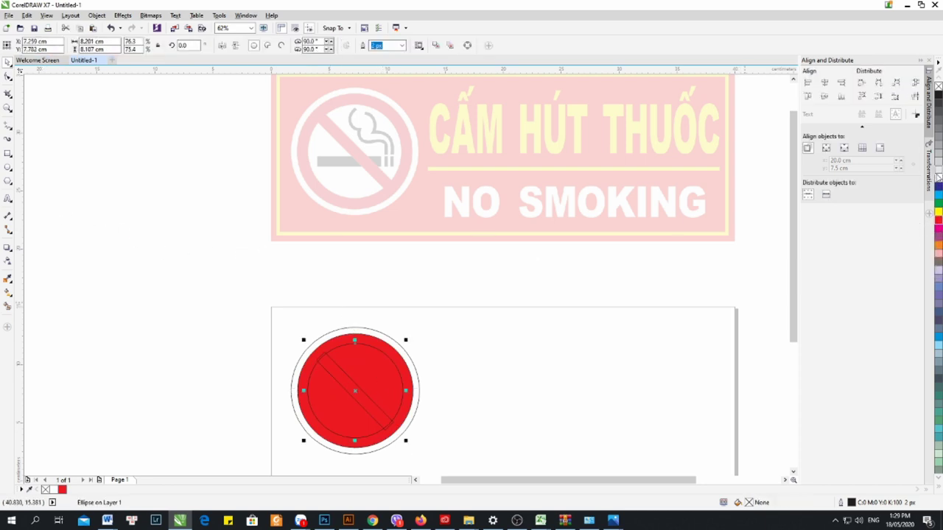
{"action": "left_click", "coordinate": [938, 179]}
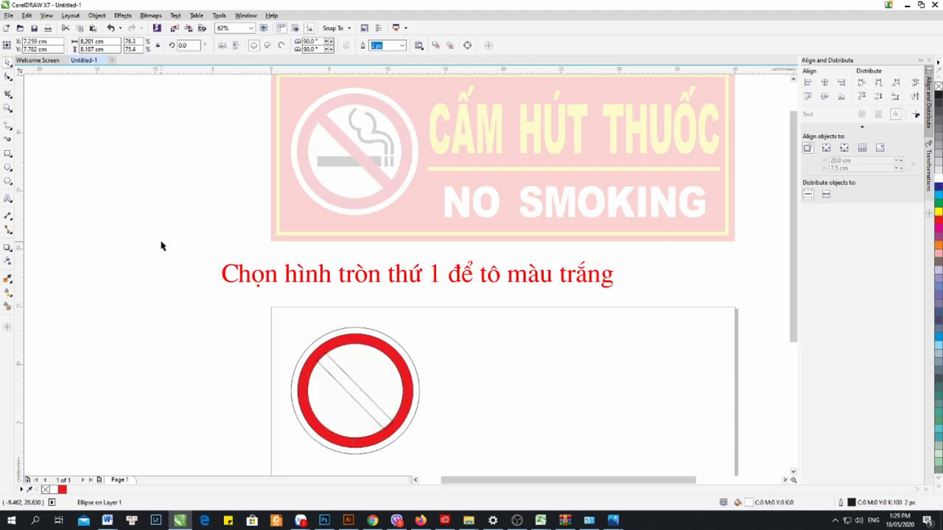
{"action": "left_click", "coordinate": [162, 246]}
- Fill the diagonal bar across the symbol with red
{"action": "left_click", "coordinate": [325, 367]}
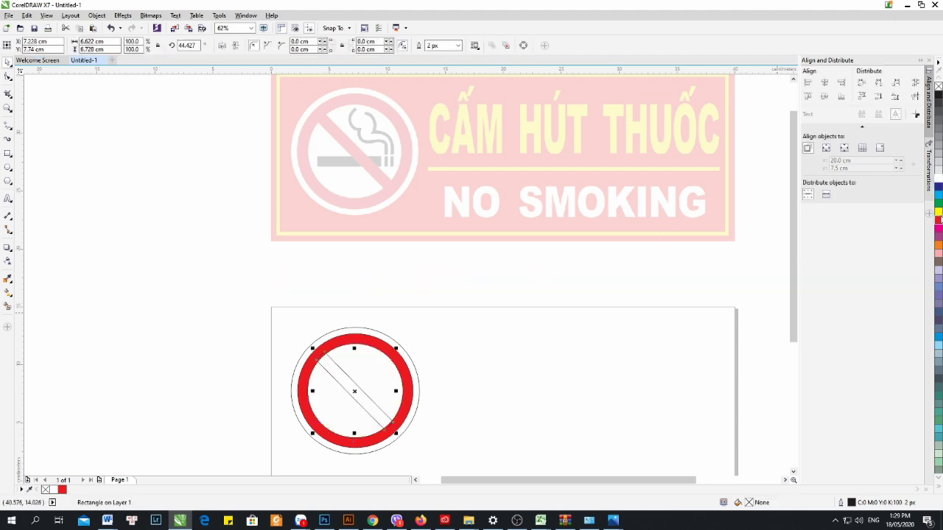
{"action": "left_click", "coordinate": [939, 220]}
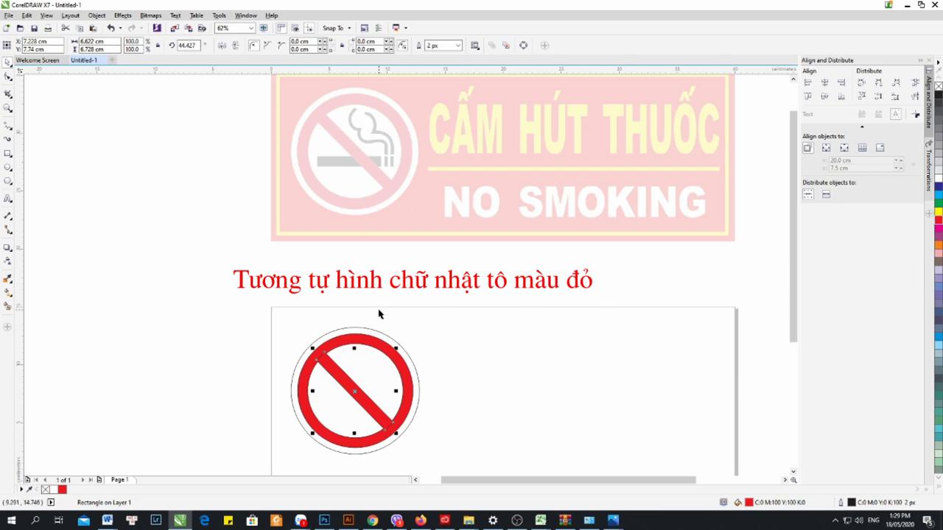
{"action": "scroll", "coordinate": [314, 362], "scroll_direction": "up", "scroll_amount": 2}
{"action": "scroll", "coordinate": [321, 324], "scroll_direction": "down", "scroll_amount": 2}
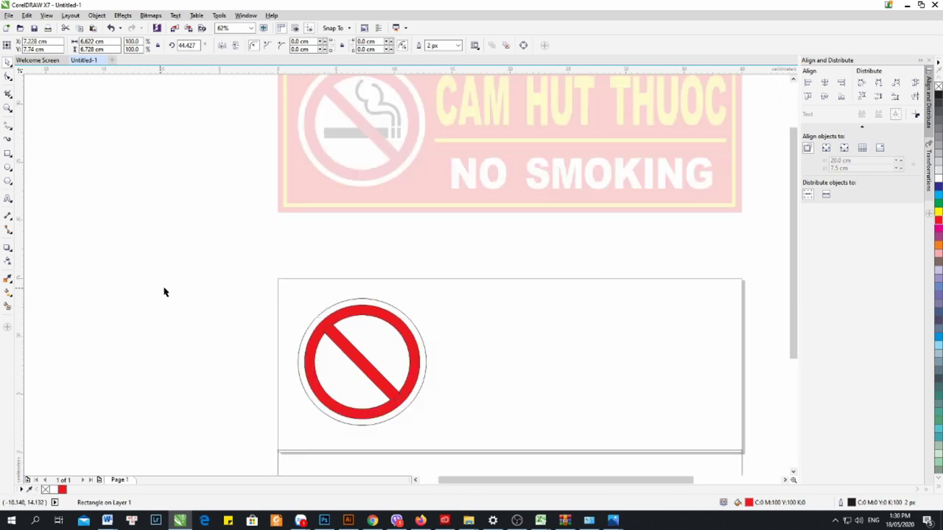
{"action": "left_click", "coordinate": [164, 290]}
- Remove the outline from the red diagonal bar
{"action": "scroll", "coordinate": [329, 351], "scroll_direction": "up", "scroll_amount": 2}
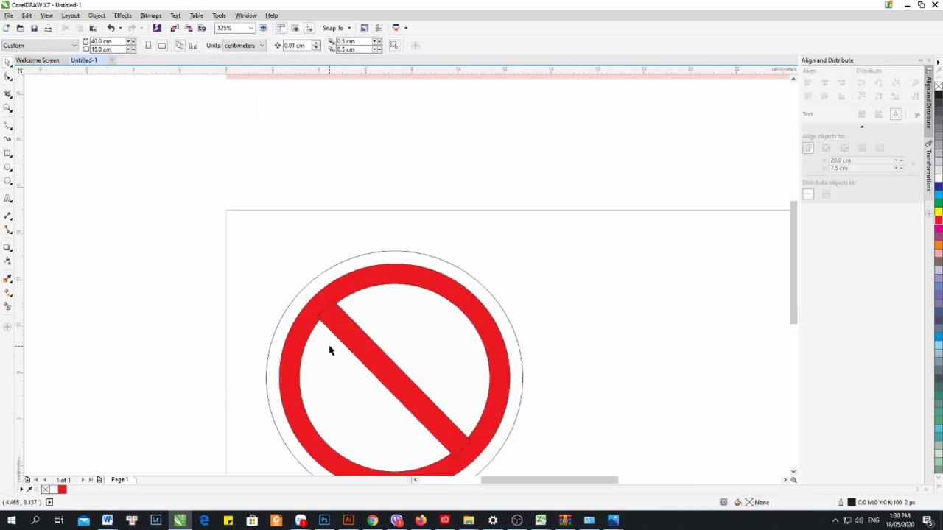
{"action": "left_click", "coordinate": [372, 360]}
{"action": "scroll", "coordinate": [376, 361], "scroll_direction": "down", "scroll_amount": 2}
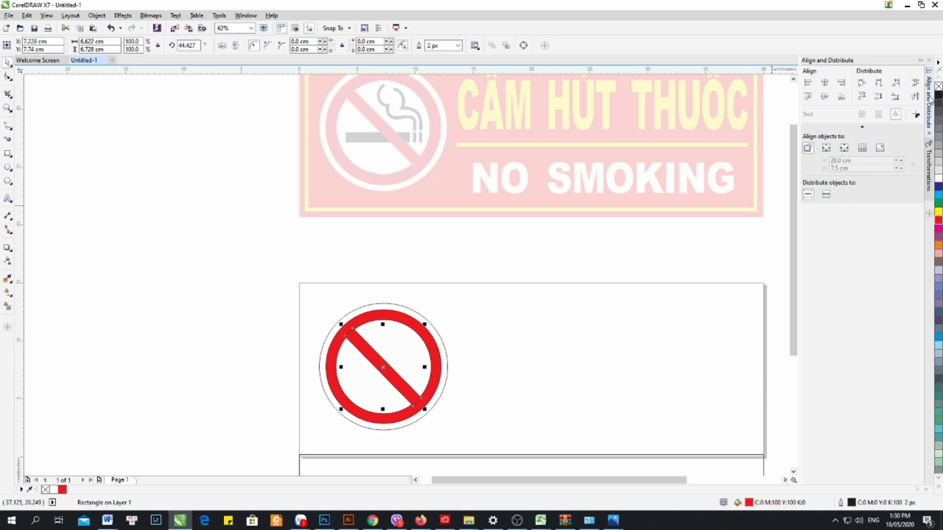
{"action": "right_click", "coordinate": [938, 87]}
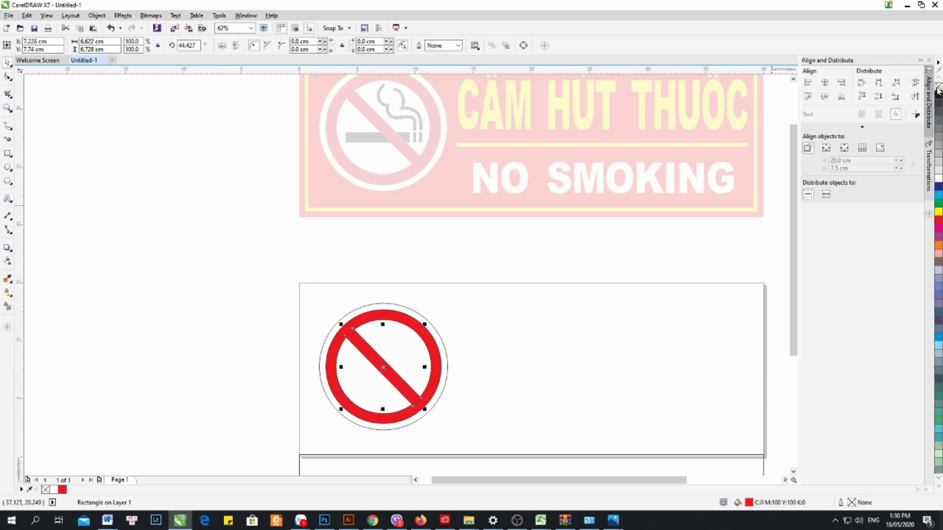
{"action": "left_click", "coordinate": [351, 302]}
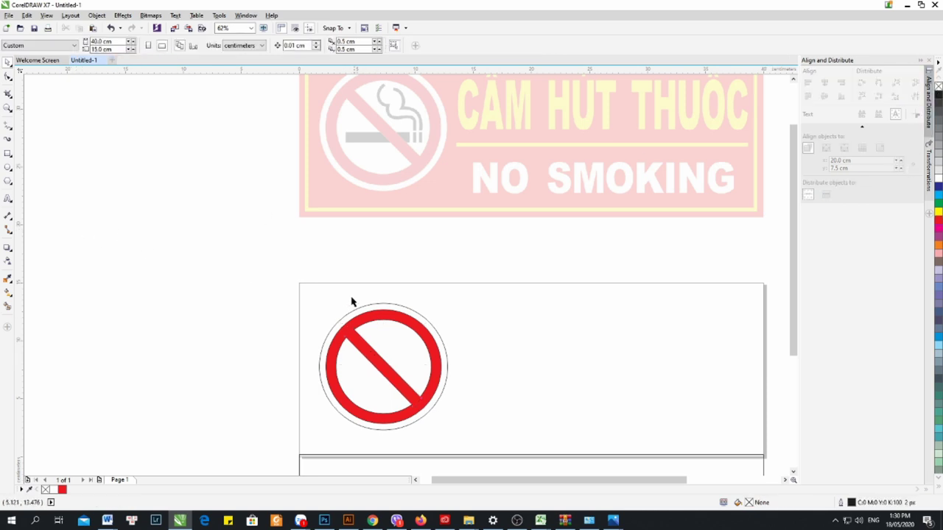
- Try grouping the diagonal bar with the red circle, and undo the grouping
{"action": "scroll", "coordinate": [387, 370], "scroll_direction": "up", "scroll_amount": 2}
{"action": "left_click", "coordinate": [347, 341]}
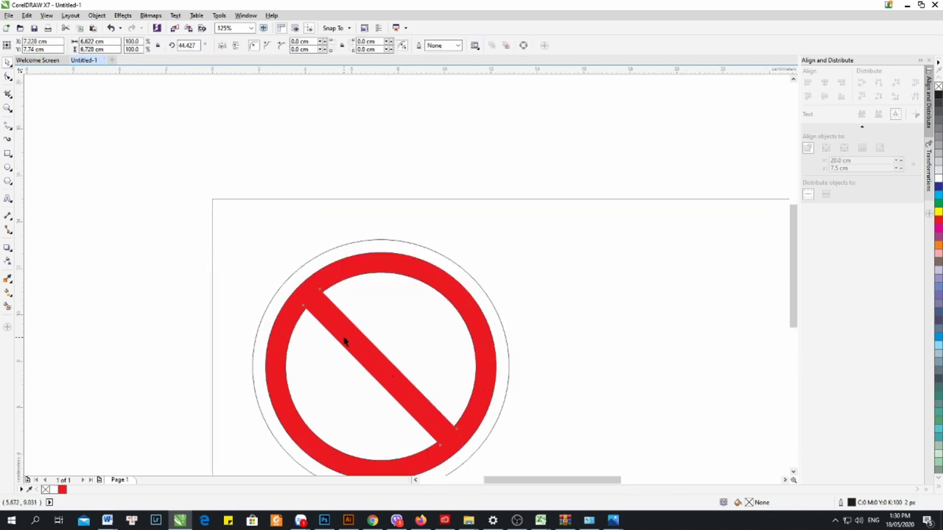
{"action": "left_click", "coordinate": [352, 271], "text": "shift"}
{"action": "scroll", "coordinate": [354, 271], "scroll_direction": "down", "scroll_amount": 2}
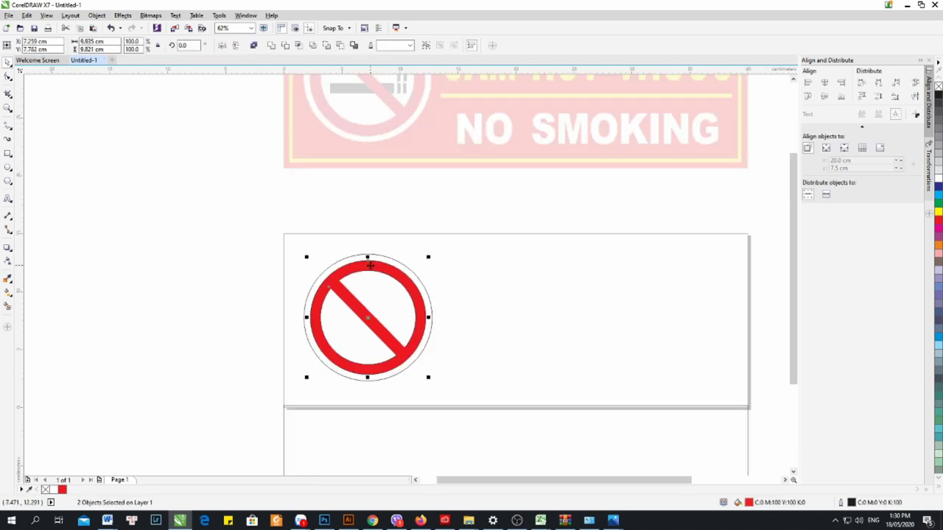
{"action": "right_click", "coordinate": [370, 265]}
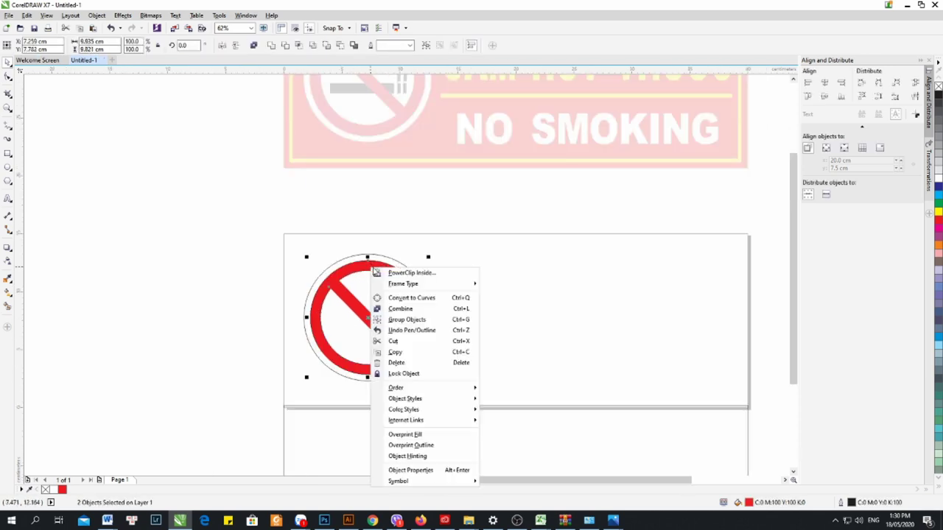
{"action": "left_click", "coordinate": [401, 320]}
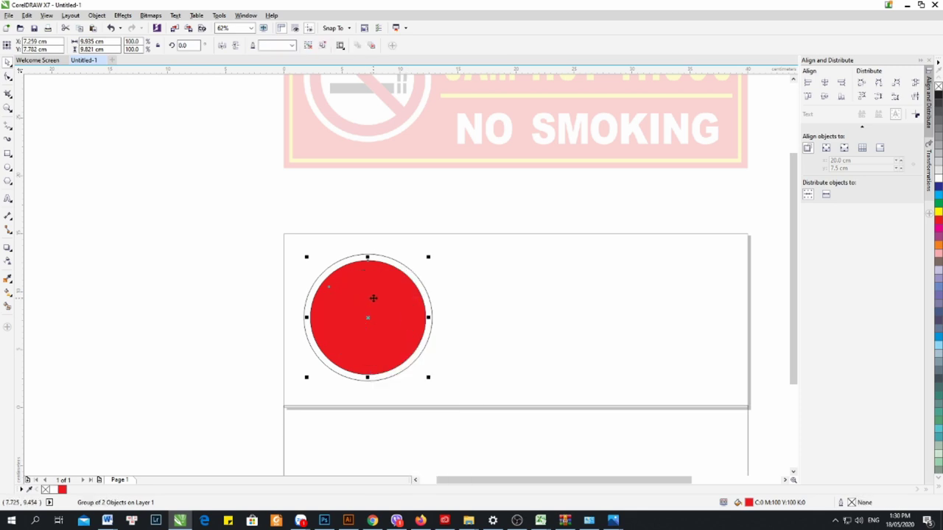
{"action": "left_click", "coordinate": [110, 27]}
{"action": "left_click", "coordinate": [171, 218]}
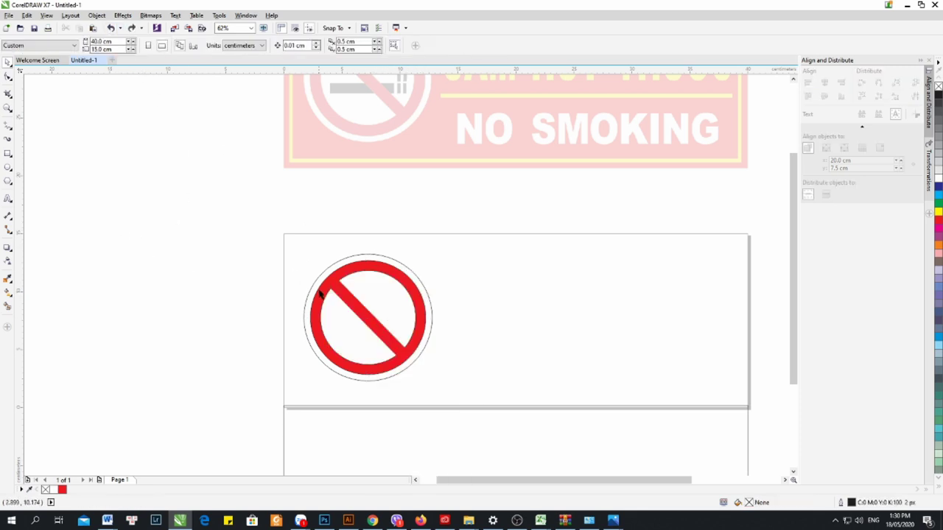
{"action": "left_click", "coordinate": [343, 295]}
{"action": "scroll", "coordinate": [361, 278], "scroll_direction": "up", "scroll_amount": 1}
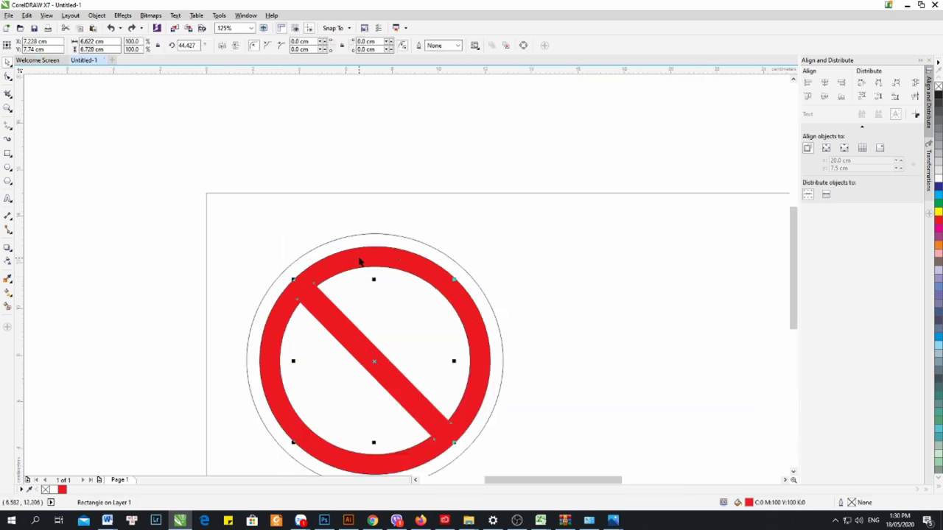
{"action": "left_click", "coordinate": [360, 259], "text": "shift"}
{"action": "scroll", "coordinate": [196, 259], "scroll_direction": "down", "scroll_amount": 2}
{"action": "left_click", "coordinate": [195, 258]}
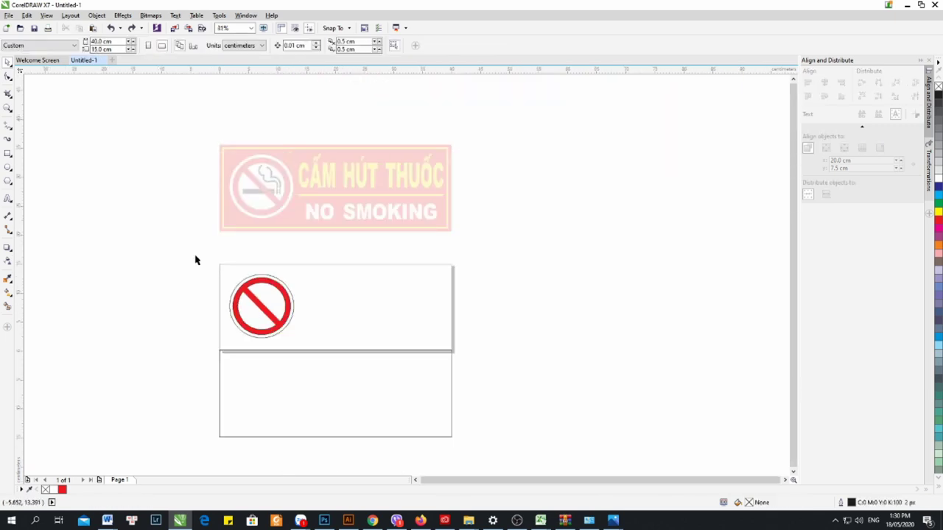
- Trace the long cigarette body in the reference image with a rectangle about 5.5 x 0.9 cm
{"action": "scroll", "coordinate": [270, 229], "scroll_direction": "up", "scroll_amount": 1}
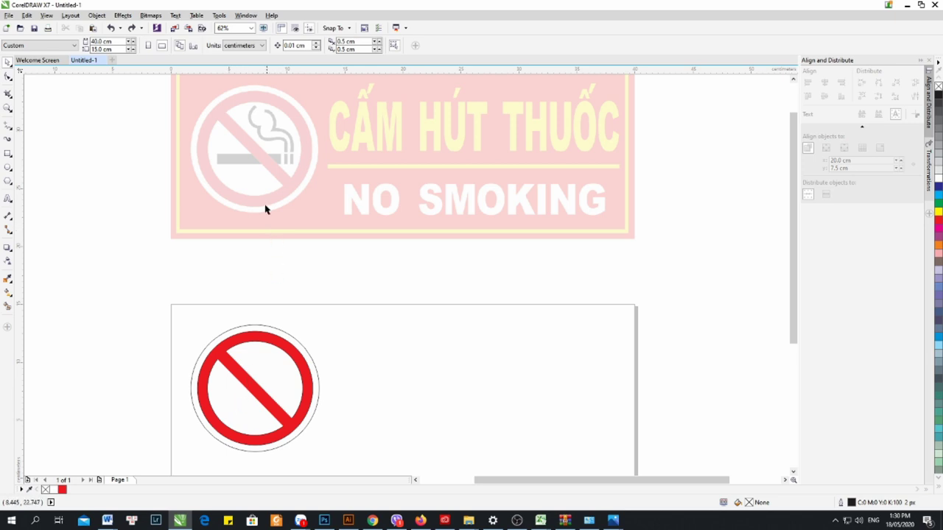
{"action": "scroll", "coordinate": [248, 155], "scroll_direction": "up", "scroll_amount": 2}
{"action": "scroll", "coordinate": [246, 219], "scroll_direction": "down", "scroll_amount": 2}
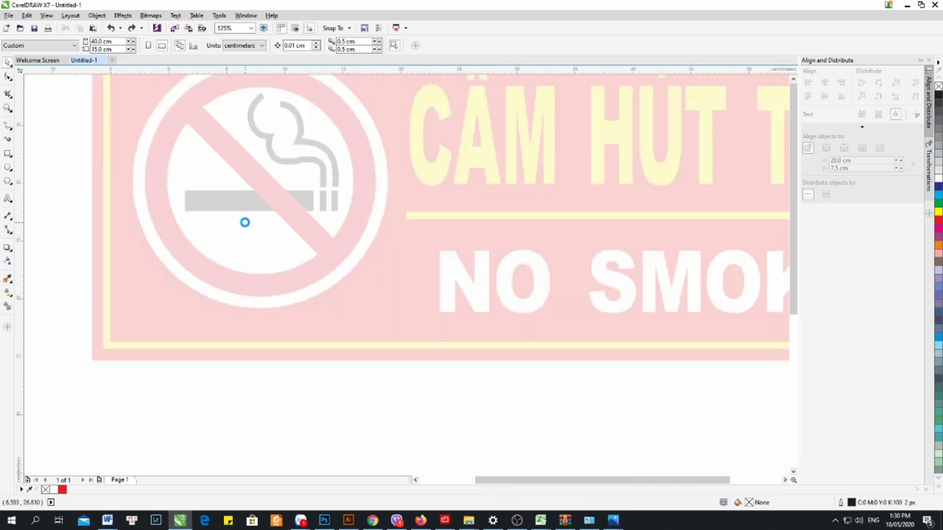
{"action": "scroll", "coordinate": [201, 196], "scroll_direction": "up", "scroll_amount": 1}
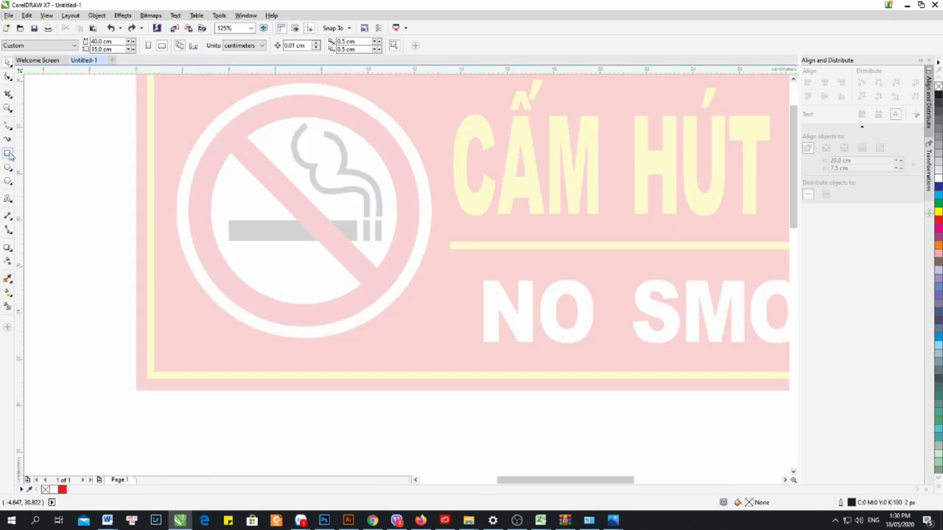
{"action": "left_click", "coordinate": [8, 153]}
{"action": "left_click_drag", "start_coordinate": [229, 220], "coordinate": [358, 241]}
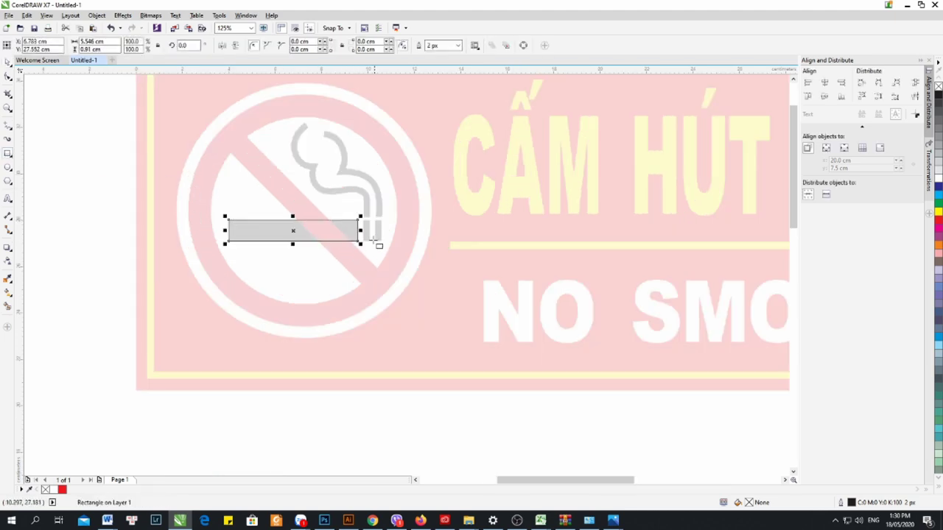
- Trace the first short segment beside the cigarette body with a rectangle about 0.29 x 0.88 cm
{"action": "scroll", "coordinate": [370, 238], "scroll_direction": "up", "scroll_amount": 4}
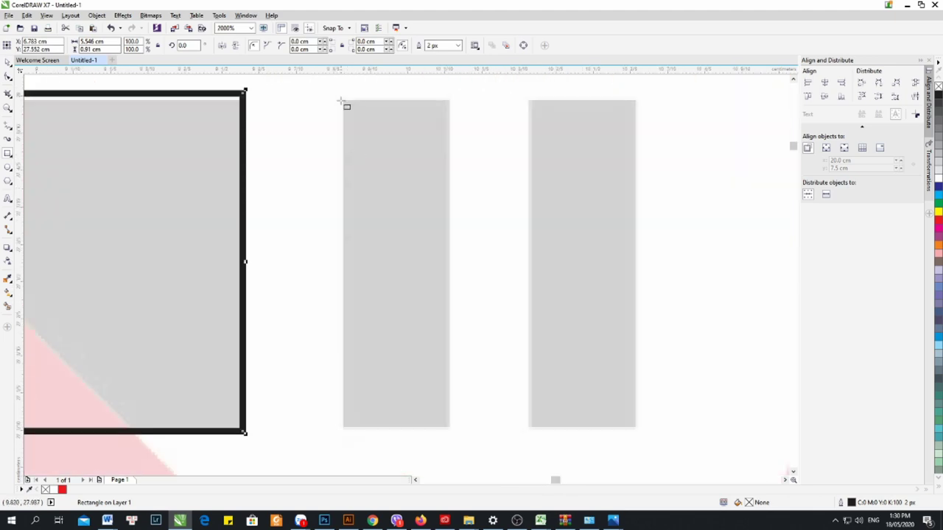
{"action": "left_click_drag", "start_coordinate": [341, 101], "coordinate": [451, 429]}
{"action": "scroll", "coordinate": [395, 291], "scroll_direction": "down", "scroll_amount": 2}
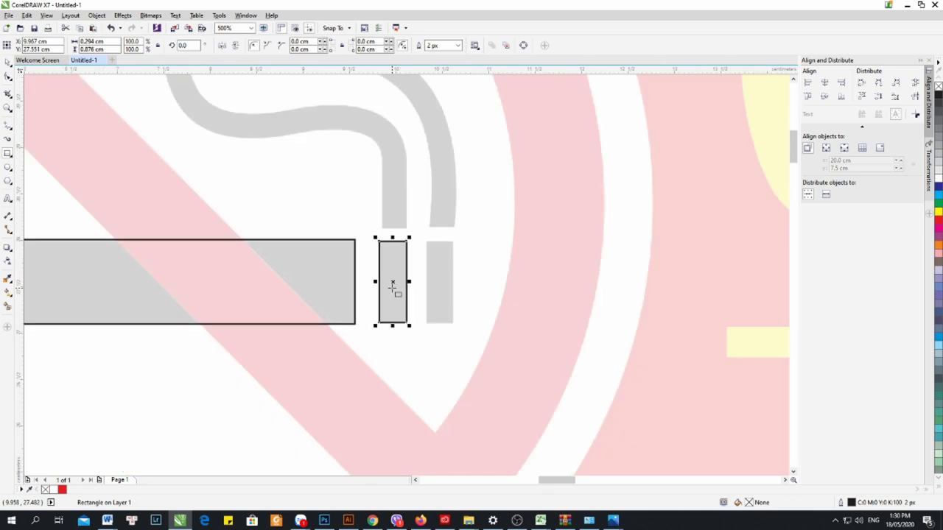
{"action": "scroll", "coordinate": [392, 287], "scroll_direction": "down", "scroll_amount": 1}
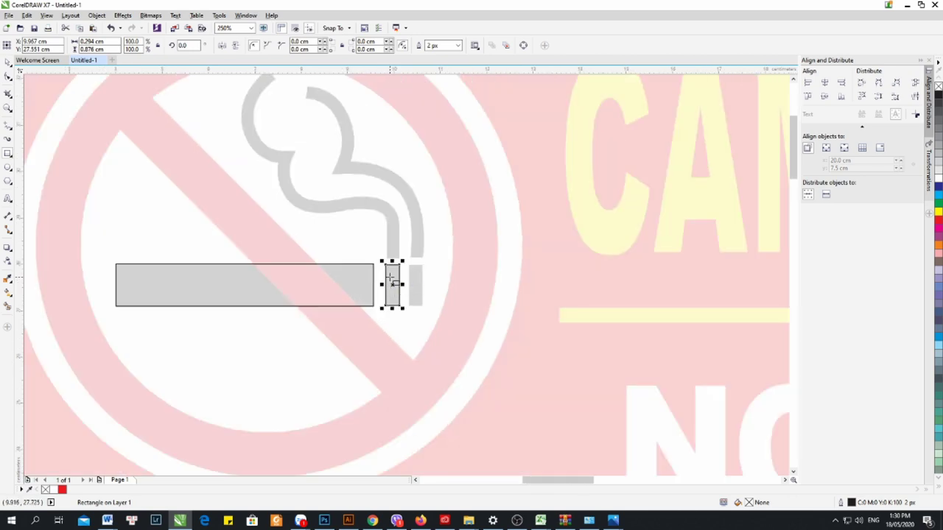
{"action": "scroll", "coordinate": [393, 285], "scroll_direction": "up", "scroll_amount": 1}
- Duplicate the small rectangle onto the second short segment at the cigarette's end
{"action": "left_click", "coordinate": [8, 62]}
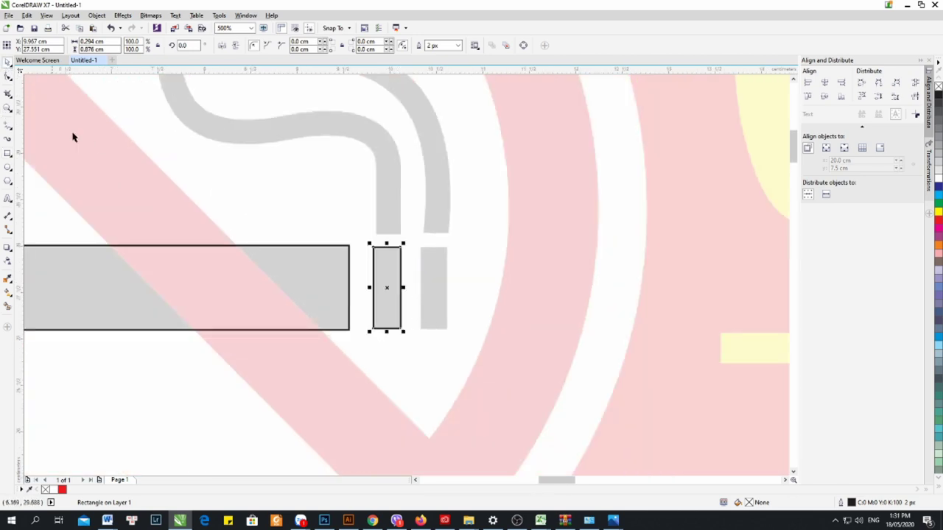
{"action": "left_click", "coordinate": [388, 271]}
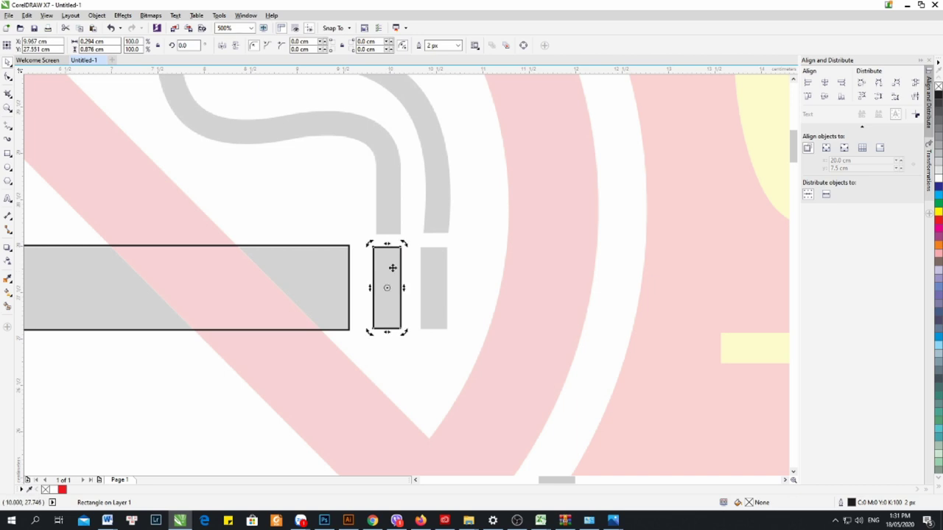
{"action": "left_click", "coordinate": [391, 269]}
{"action": "left_click_drag", "start_coordinate": [388, 271], "coordinate": [427, 280]}
{"action": "scroll", "coordinate": [427, 280], "scroll_direction": "down", "scroll_amount": 5}
{"action": "left_click", "coordinate": [177, 232]}
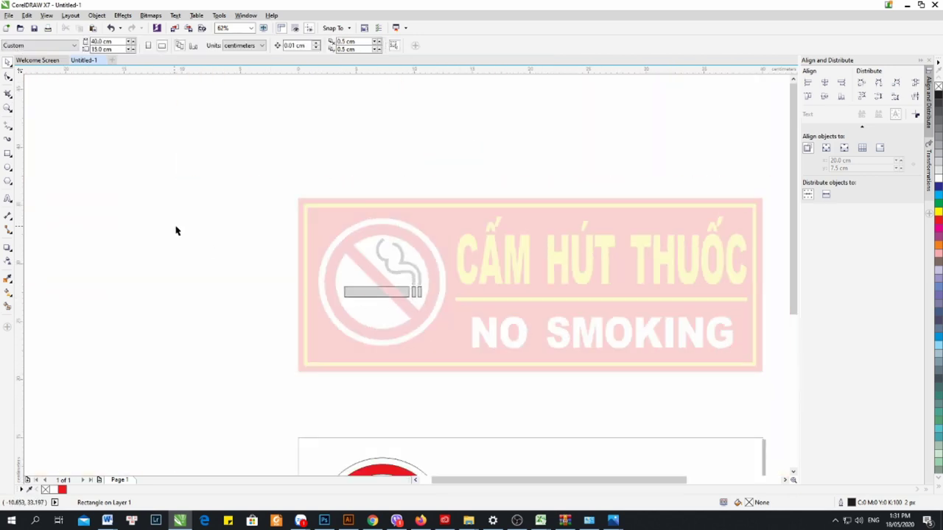
{"action": "scroll", "coordinate": [335, 235], "scroll_direction": "down", "scroll_amount": 2}
{"action": "scroll", "coordinate": [372, 287], "scroll_direction": "up", "scroll_amount": 5}
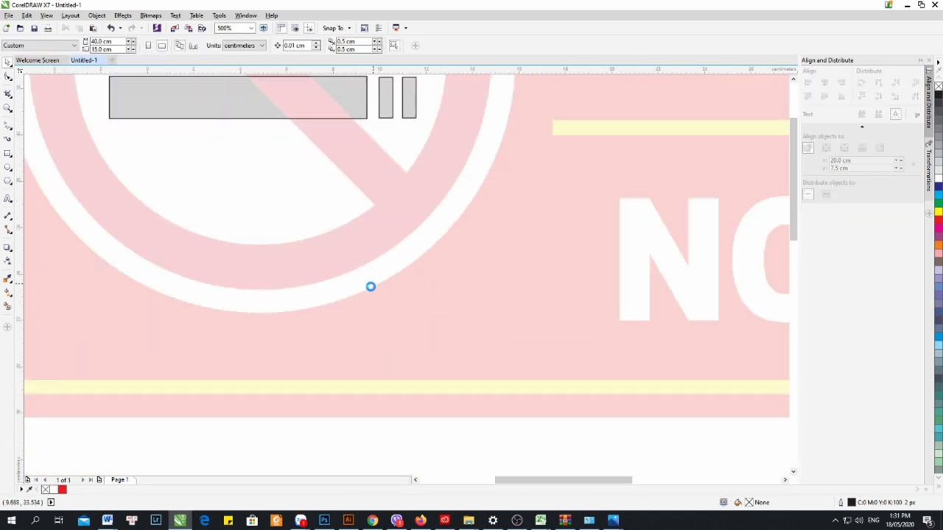
- Trace the left smoke trail in the reference image with the Pen tool as an open curve about 3.2 x 3.9 cm
{"action": "scroll", "coordinate": [370, 290], "scroll_direction": "down", "scroll_amount": 2}
{"action": "scroll", "coordinate": [370, 290], "scroll_direction": "down", "scroll_amount": 2}
{"action": "scroll", "coordinate": [363, 188], "scroll_direction": "up", "scroll_amount": 4}
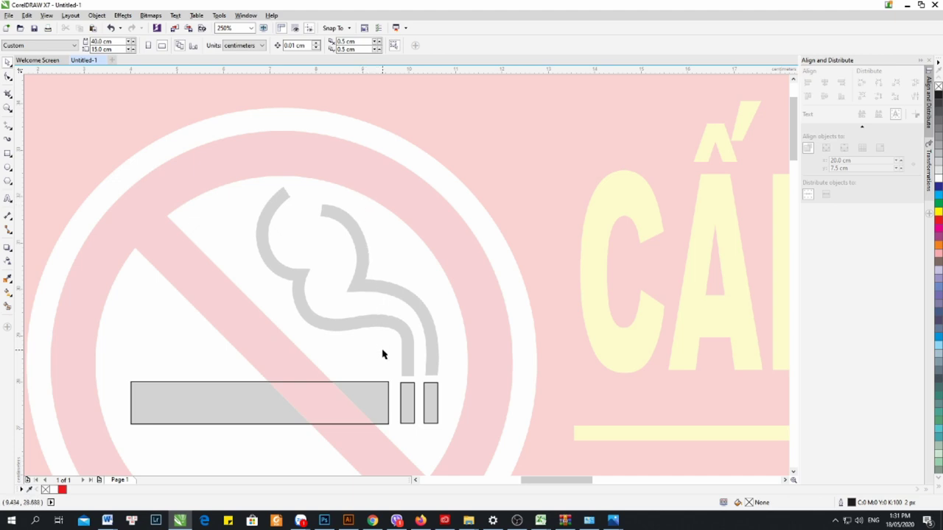
{"action": "left_click", "coordinate": [11, 130]}
{"action": "left_click", "coordinate": [37, 158]}
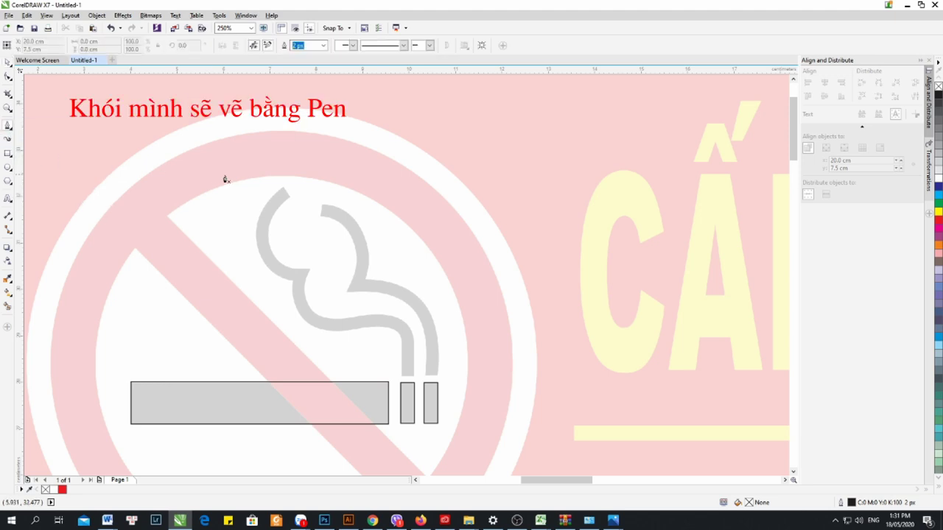
{"action": "left_click", "coordinate": [287, 192]}
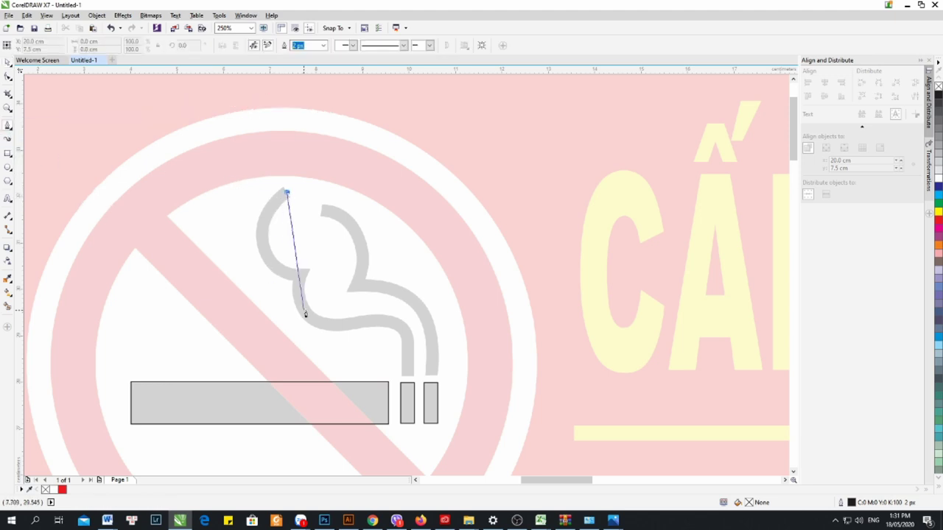
{"action": "left_click_drag", "start_coordinate": [304, 276], "coordinate": [389, 295]}
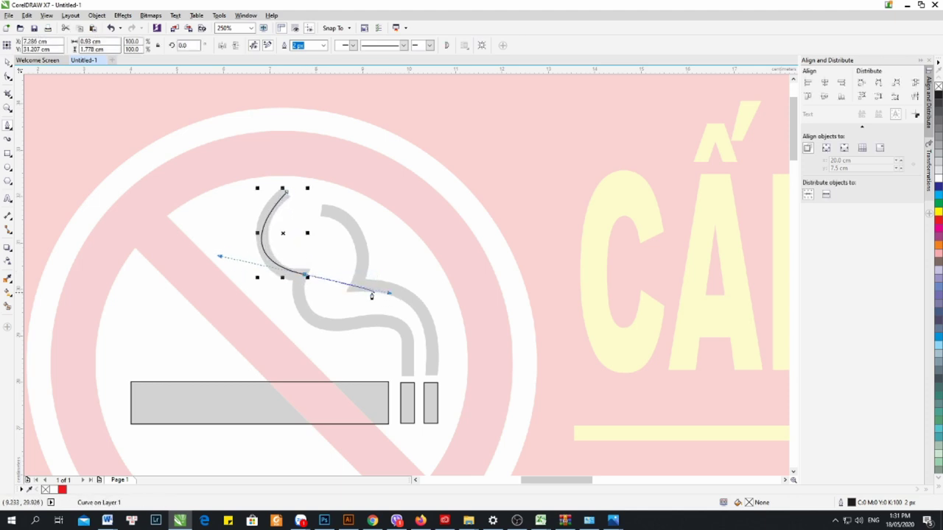
{"action": "left_click", "coordinate": [306, 276]}
{"action": "left_click_drag", "start_coordinate": [370, 324], "coordinate": [470, 319]}
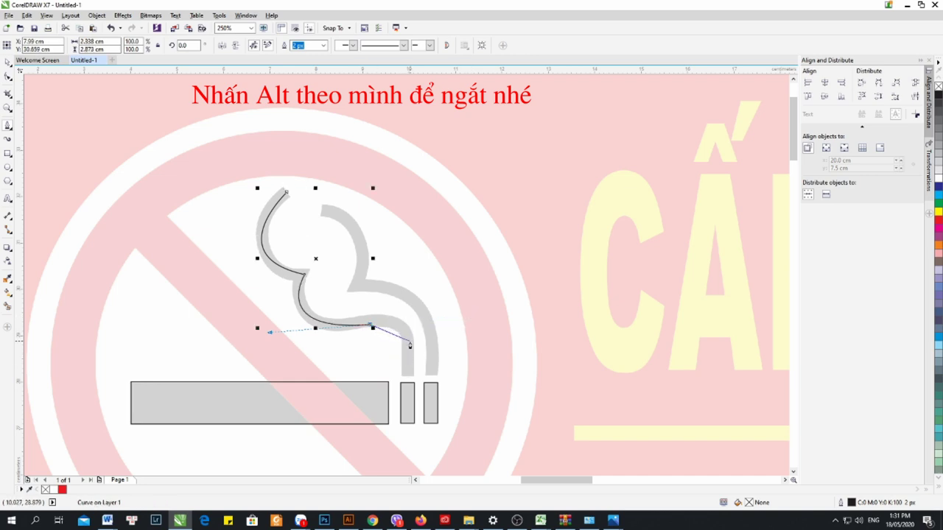
{"action": "left_click_drag", "start_coordinate": [408, 344], "coordinate": [413, 370]}
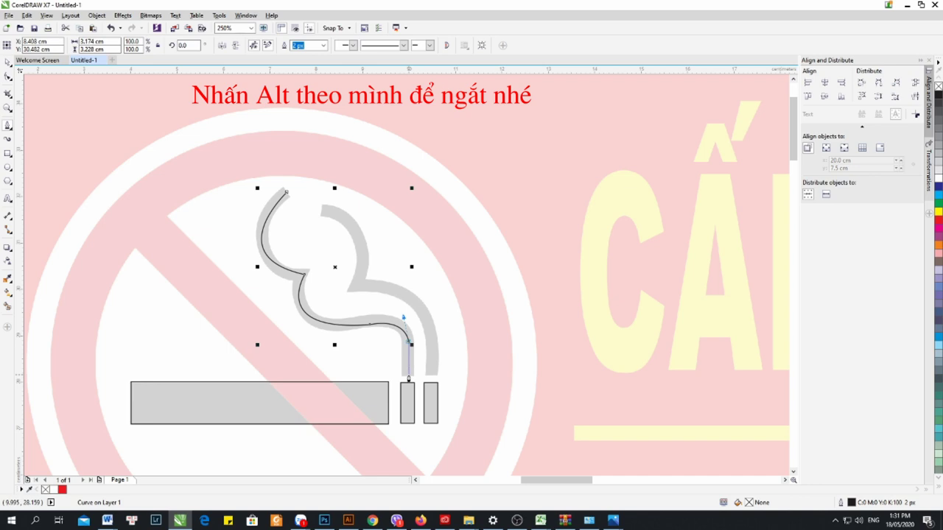
{"action": "left_click", "coordinate": [409, 377]}
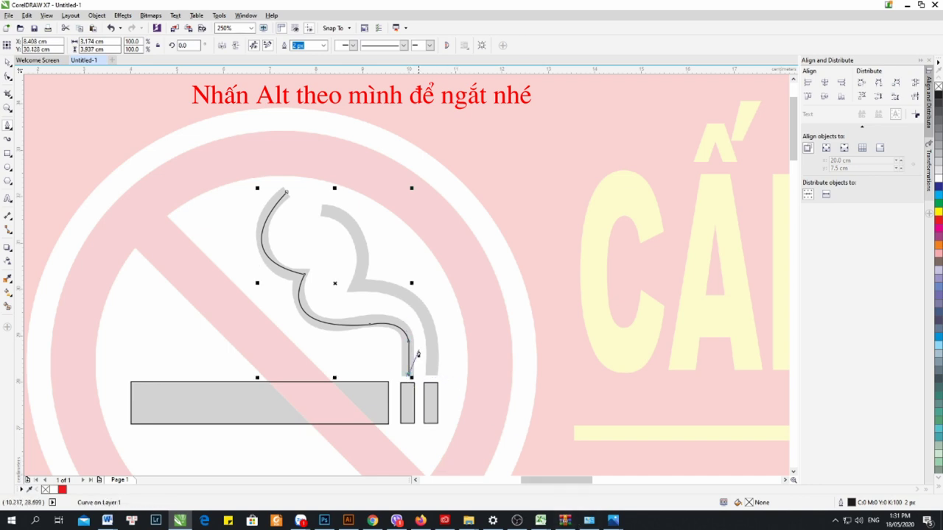
{"action": "key", "text": "space"}
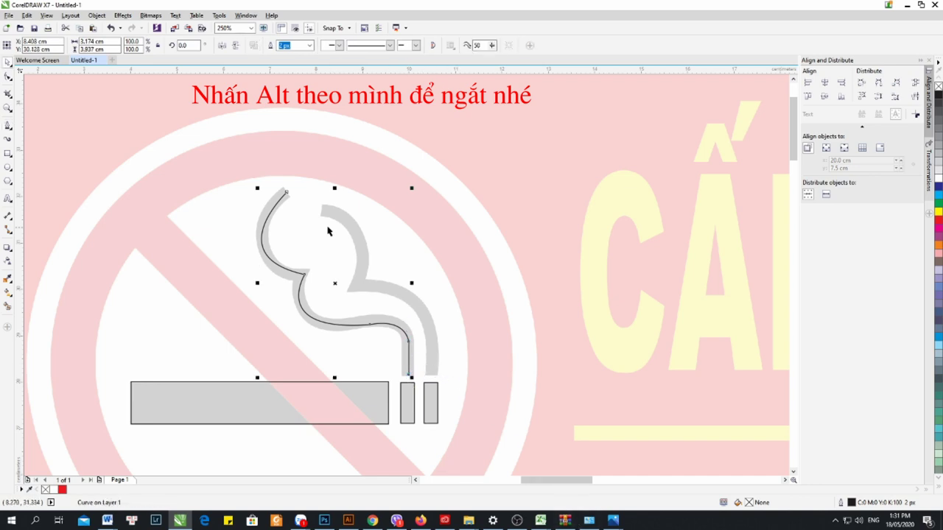
- Trace the right smoke trail in the reference image with the Pen tool as an open curve about 2.4 x 3.6 cm
{"action": "left_click", "coordinate": [7, 127]}
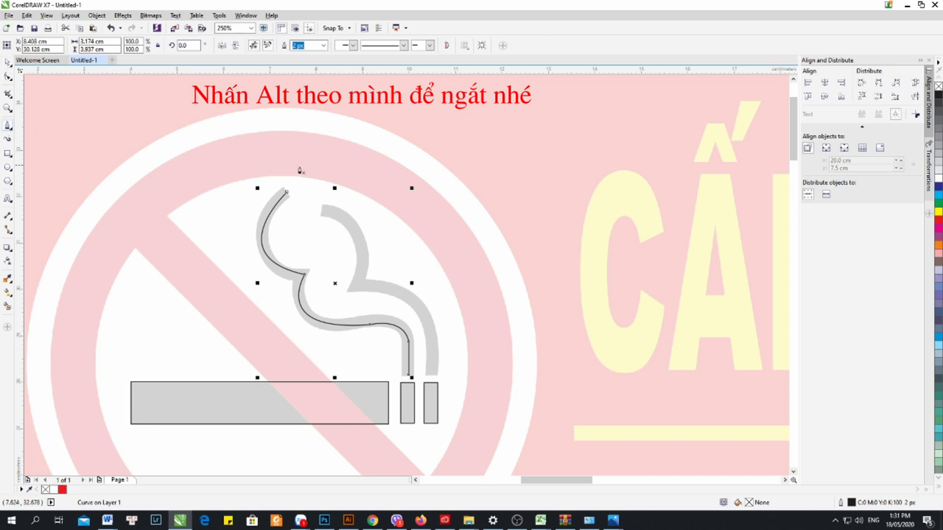
{"action": "left_click", "coordinate": [321, 209]}
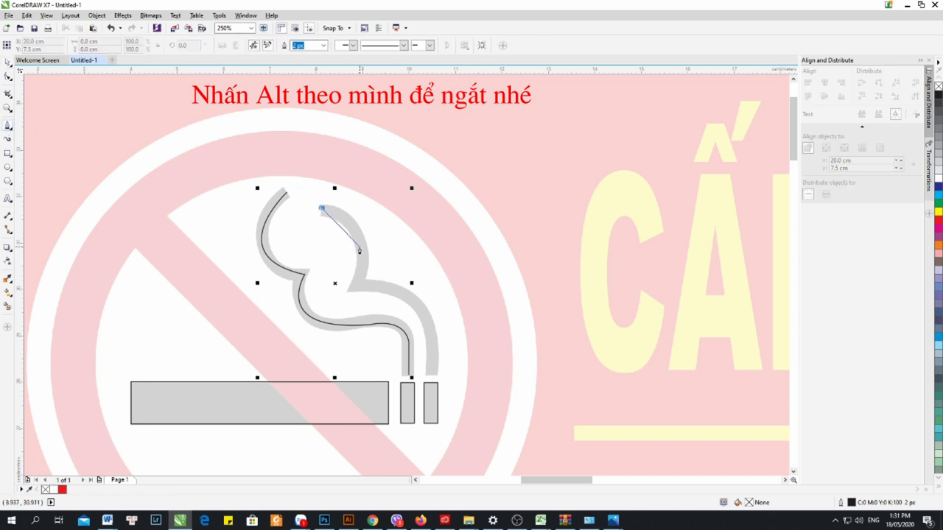
{"action": "left_click_drag", "start_coordinate": [362, 251], "coordinate": [366, 285]}
{"action": "key", "text": "space"}
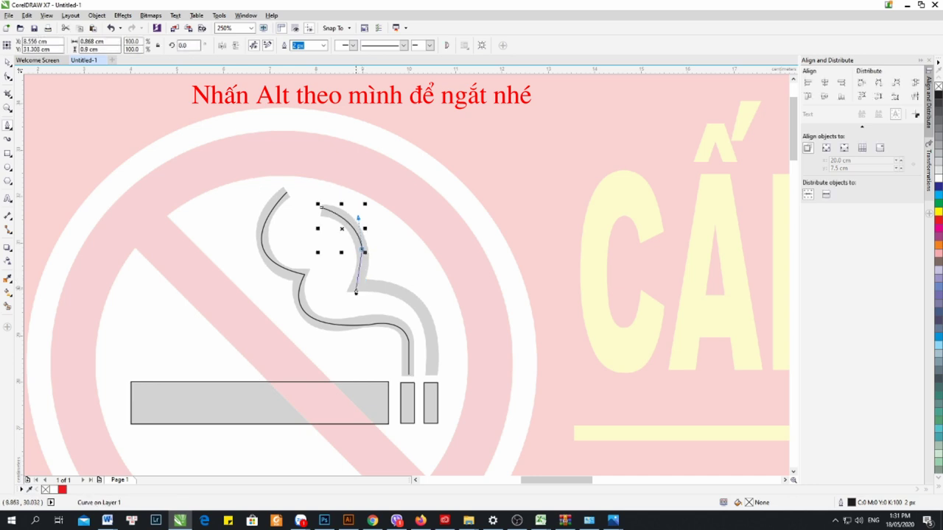
{"action": "left_click_drag", "start_coordinate": [355, 290], "coordinate": [344, 307]}
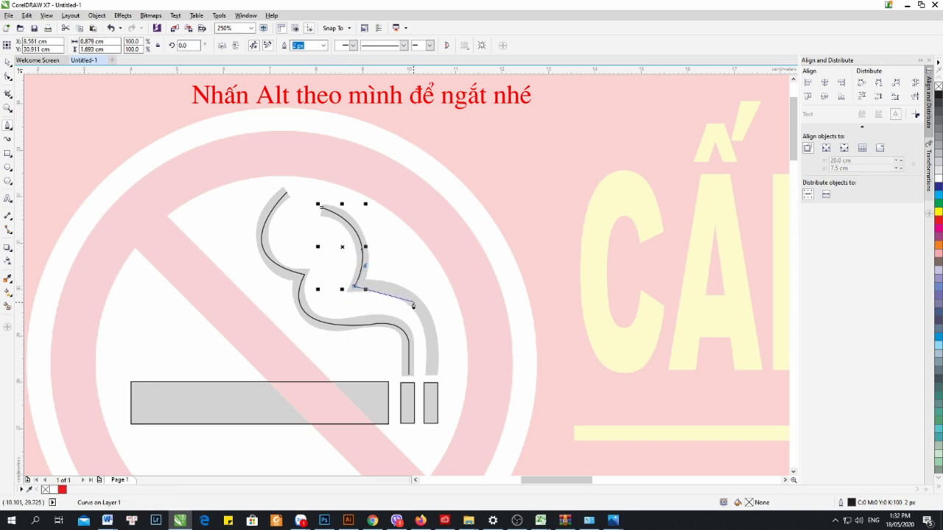
{"action": "left_click", "coordinate": [354, 287]}
{"action": "mouse_move", "coordinate": [413, 302]}
{"action": "left_mouse_down"}
{"action": "mouse_move", "coordinate": [439, 332]}
{"action": "mouse_move", "coordinate": [421, 369]}
{"action": "mouse_move", "coordinate": [457, 354]}
{"action": "mouse_move", "coordinate": [434, 364]}
{"action": "left_mouse_up"}
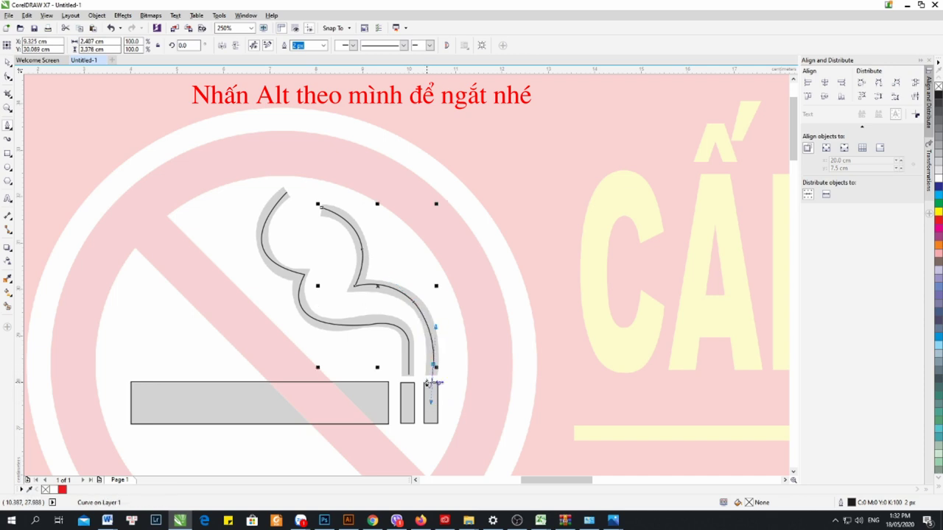
{"action": "scroll", "coordinate": [432, 377], "scroll_direction": "up", "scroll_amount": 2}
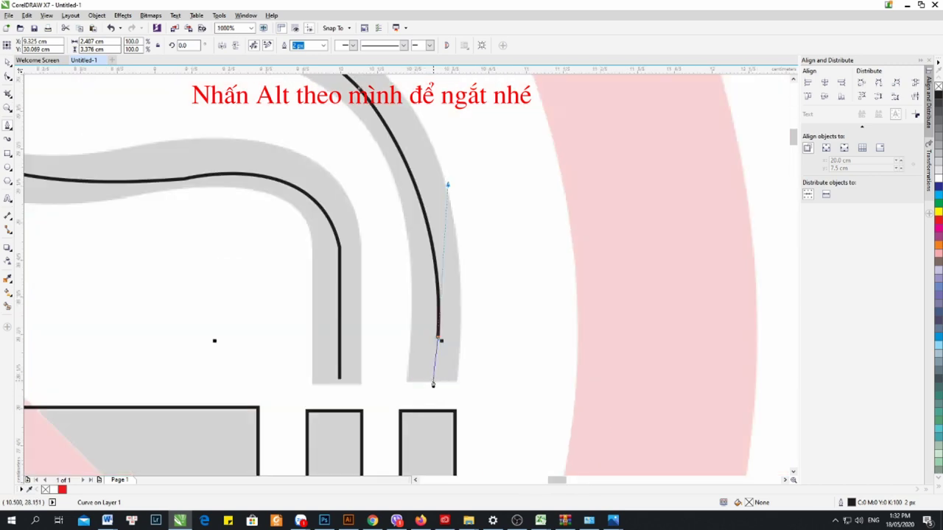
{"action": "left_click", "coordinate": [434, 384]}
{"action": "scroll", "coordinate": [433, 383], "scroll_direction": "down", "scroll_amount": 3}
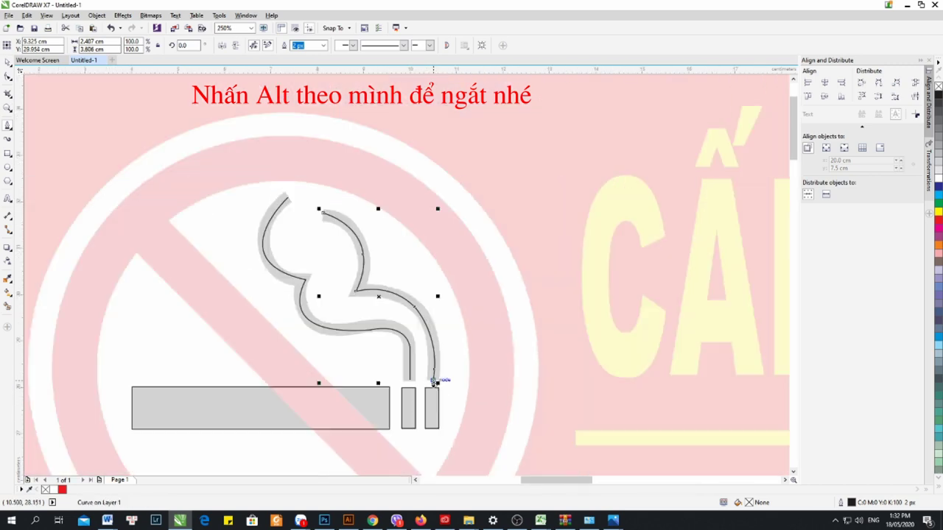
{"action": "key", "text": "Escape"}
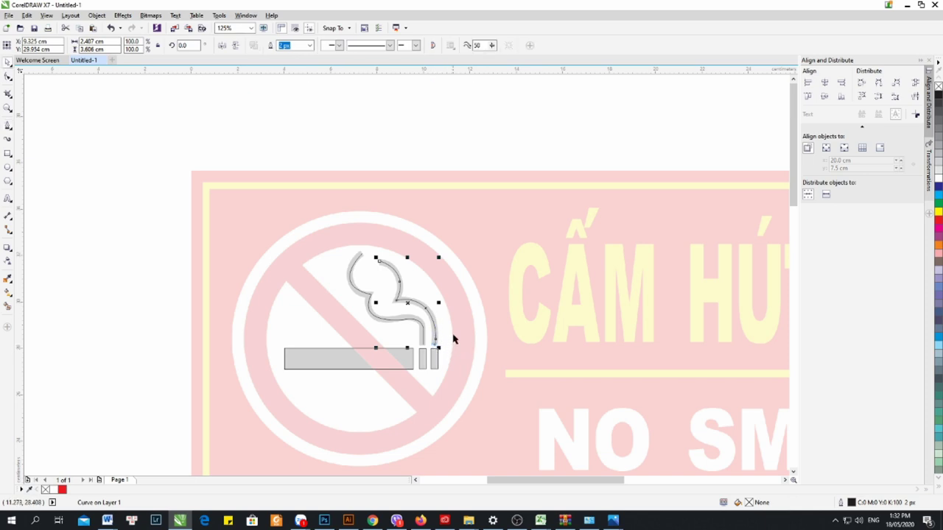
- Thicken the right smoke curve's outline to 25 px, trying 10 px and 20 px first
{"action": "scroll", "coordinate": [397, 232], "scroll_direction": "down", "scroll_amount": 1}
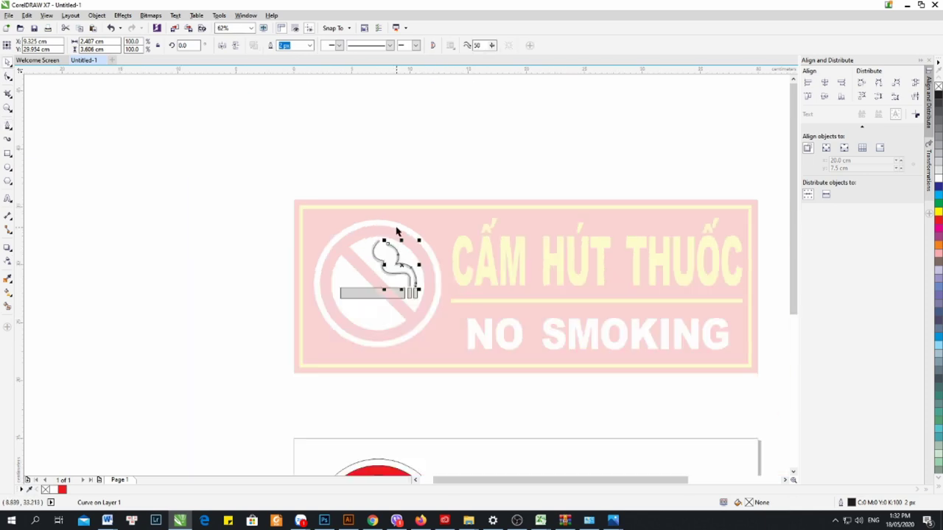
{"action": "left_click", "coordinate": [409, 178]}
{"action": "left_click", "coordinate": [398, 263]}
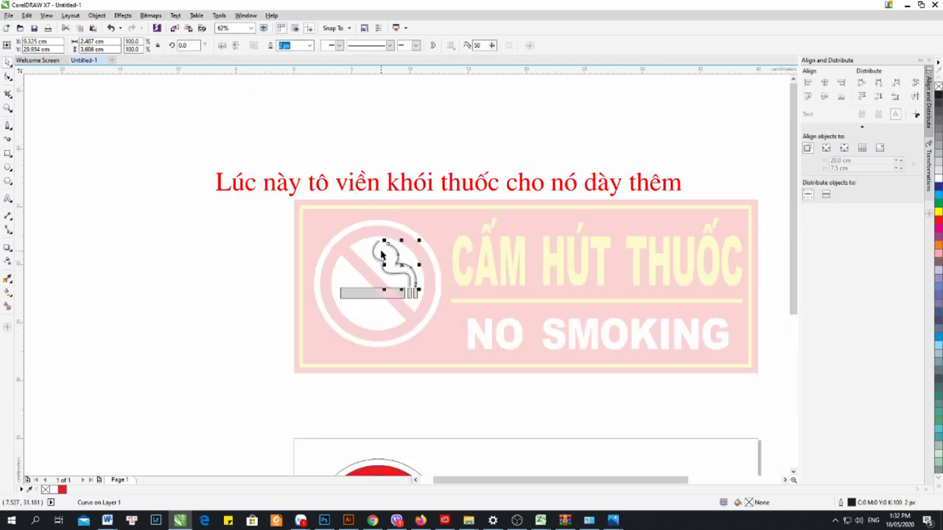
{"action": "left_click", "coordinate": [310, 45]}
{"action": "left_click", "coordinate": [295, 114]}
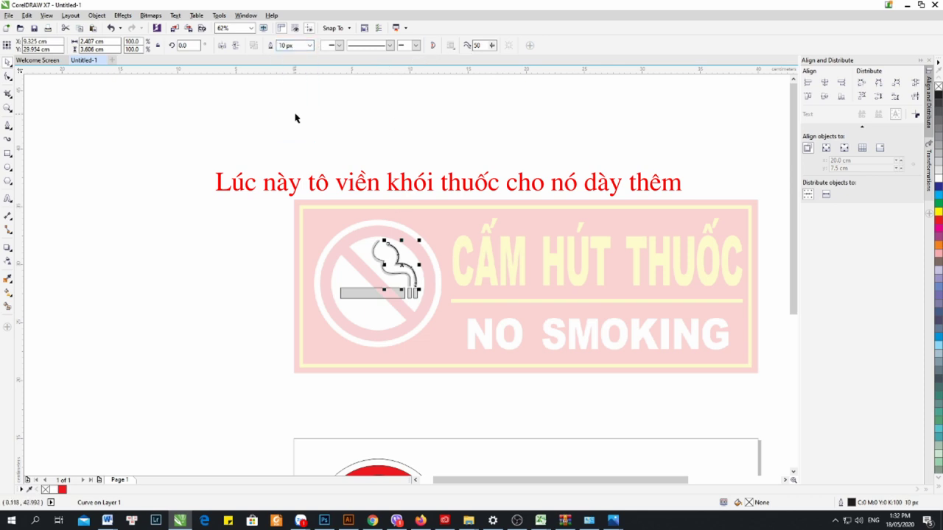
{"action": "left_click", "coordinate": [310, 45]}
{"action": "left_click", "coordinate": [284, 129]}
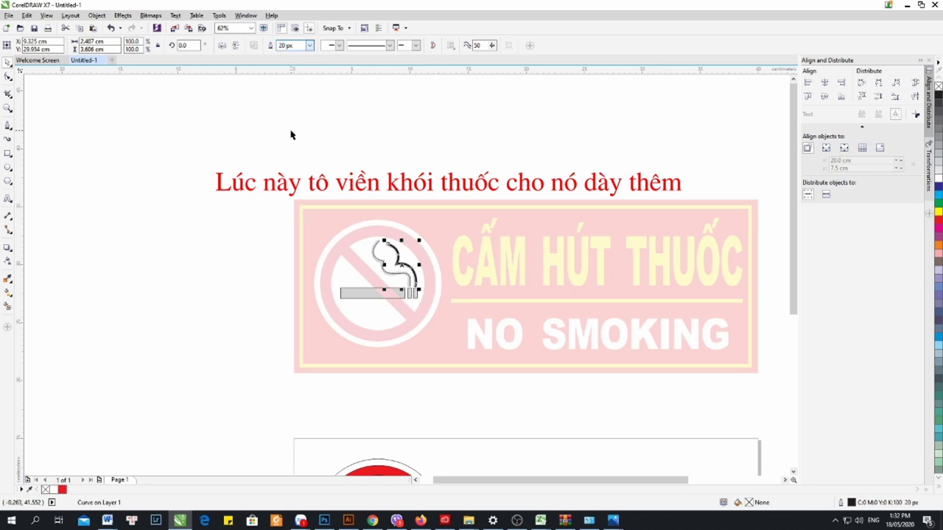
{"action": "left_click", "coordinate": [310, 45]}
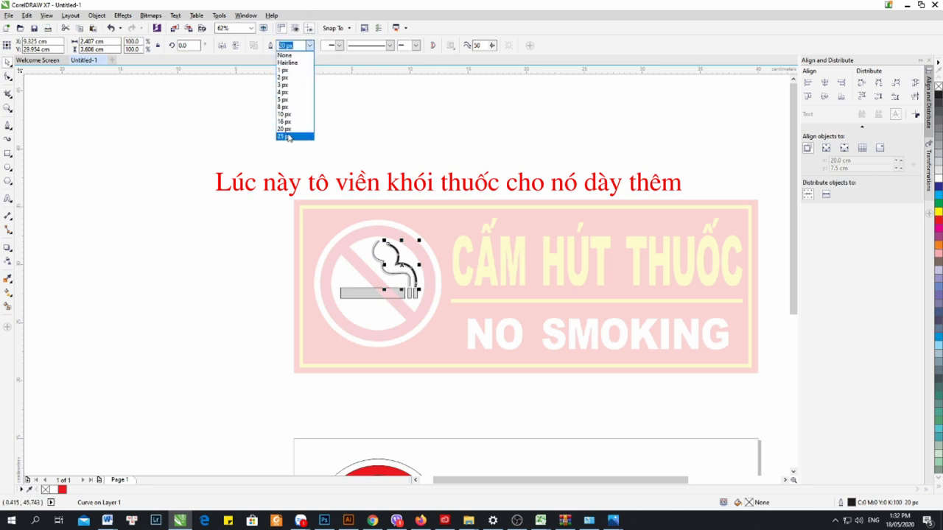
{"action": "left_click", "coordinate": [291, 135]}
{"action": "left_click", "coordinate": [375, 148]}
- Thicken the left smoke curve's outline to 25 px, trying 20 px first
{"action": "left_click", "coordinate": [382, 259]}
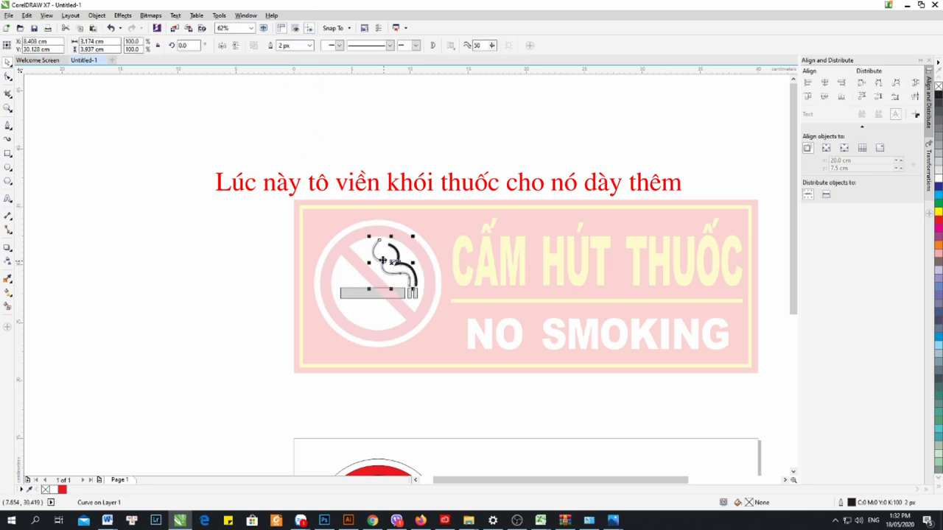
{"action": "left_click", "coordinate": [308, 46]}
{"action": "left_click", "coordinate": [291, 130]}
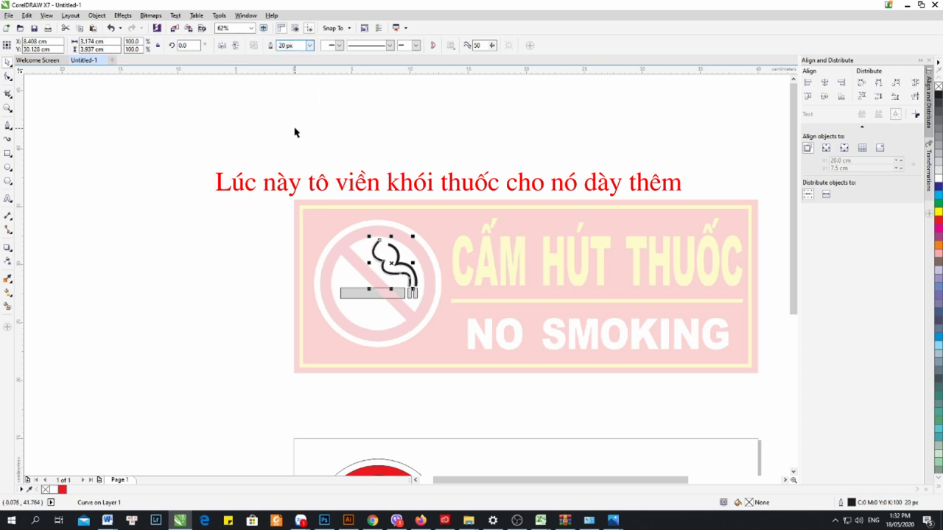
{"action": "left_click", "coordinate": [310, 46]}
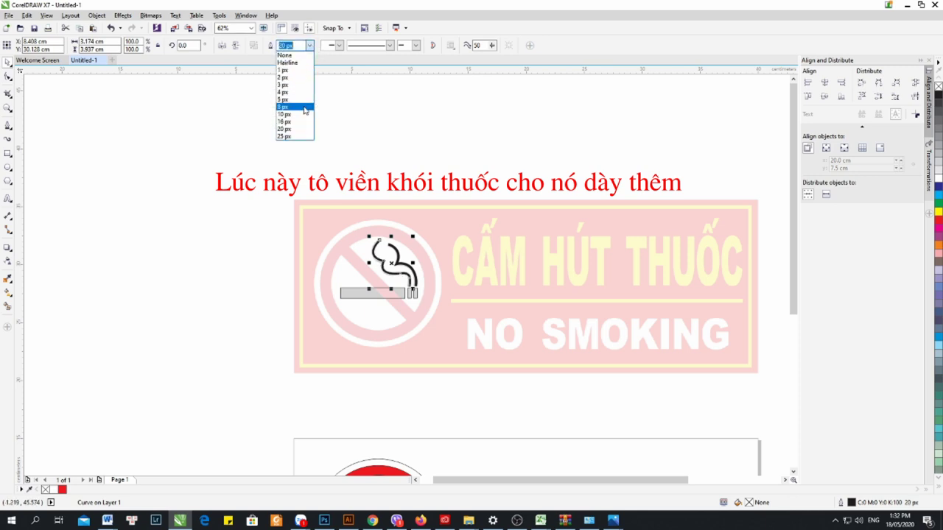
{"action": "left_click", "coordinate": [291, 140]}
{"action": "left_click", "coordinate": [153, 233]}
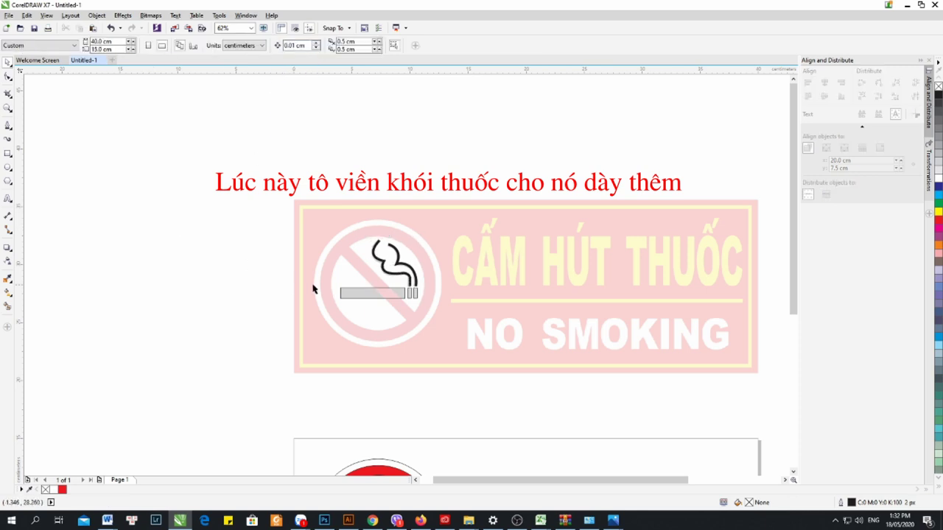
- Fill the long cigarette body and the two short end segments with black
{"action": "left_click", "coordinate": [372, 295]}
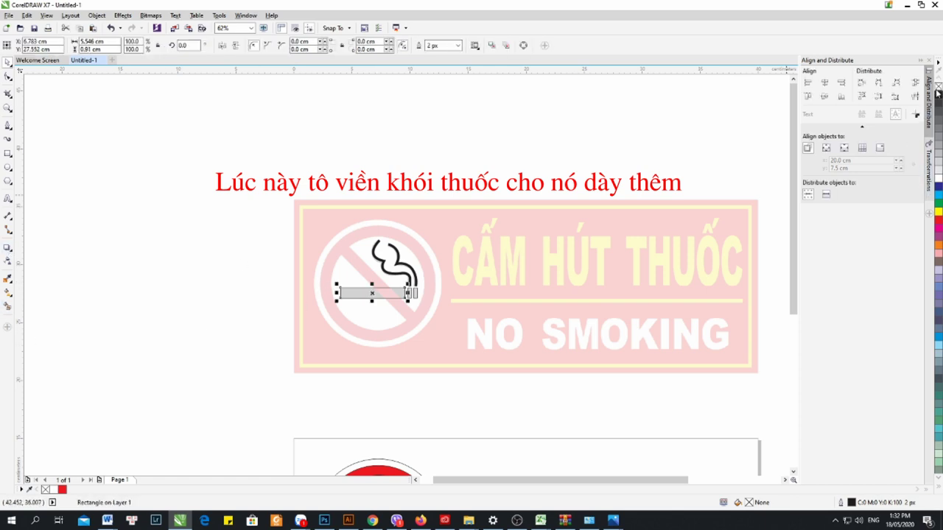
{"action": "left_click", "coordinate": [939, 94]}
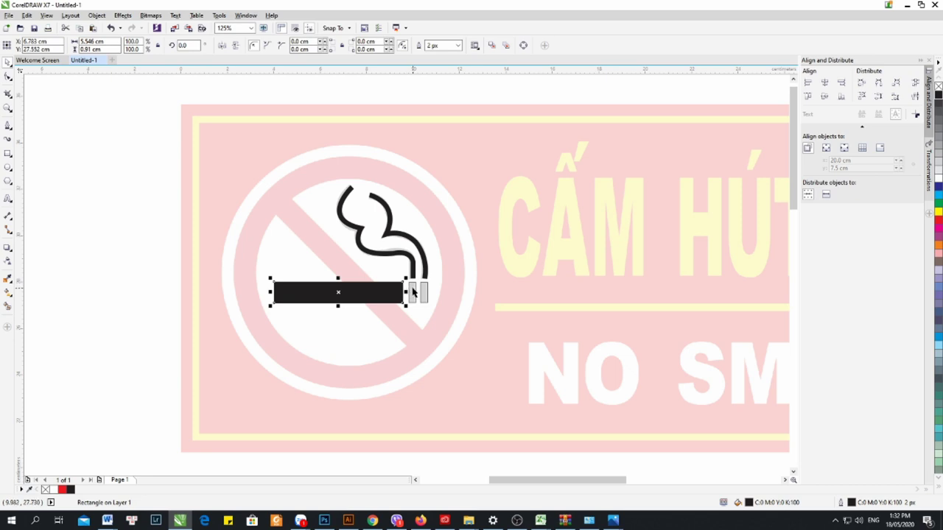
{"action": "left_click", "coordinate": [414, 293]}
{"action": "left_click", "coordinate": [939, 95]}
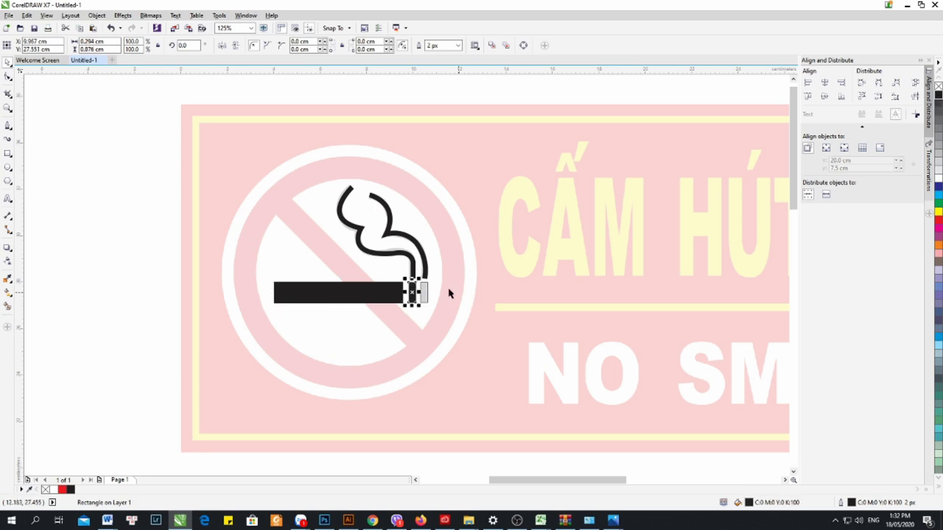
{"action": "left_click", "coordinate": [425, 290]}
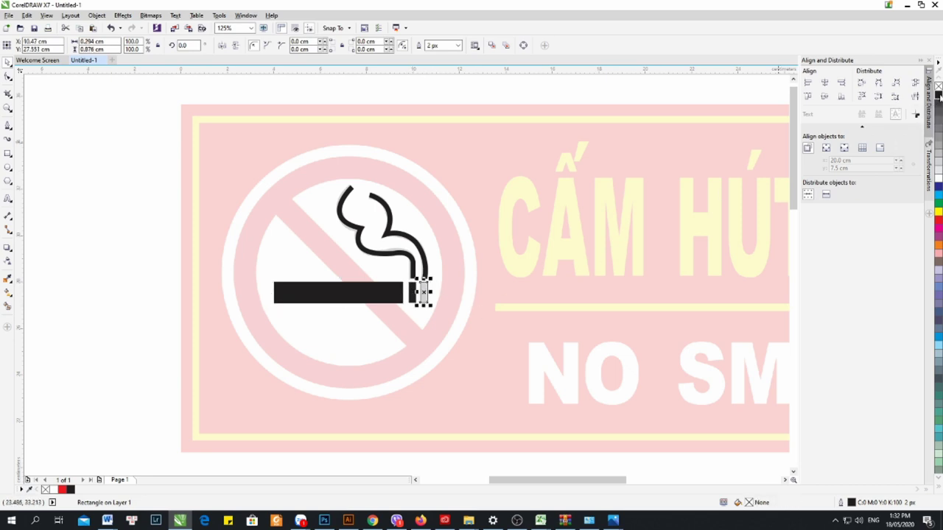
{"action": "left_click", "coordinate": [938, 95]}
- Group the cigarette body, its two end segments and both smoke curves into one object
{"action": "scroll", "coordinate": [352, 171], "scroll_direction": "down", "scroll_amount": 2}
{"action": "left_click_drag", "start_coordinate": [197, 132], "coordinate": [472, 277]}
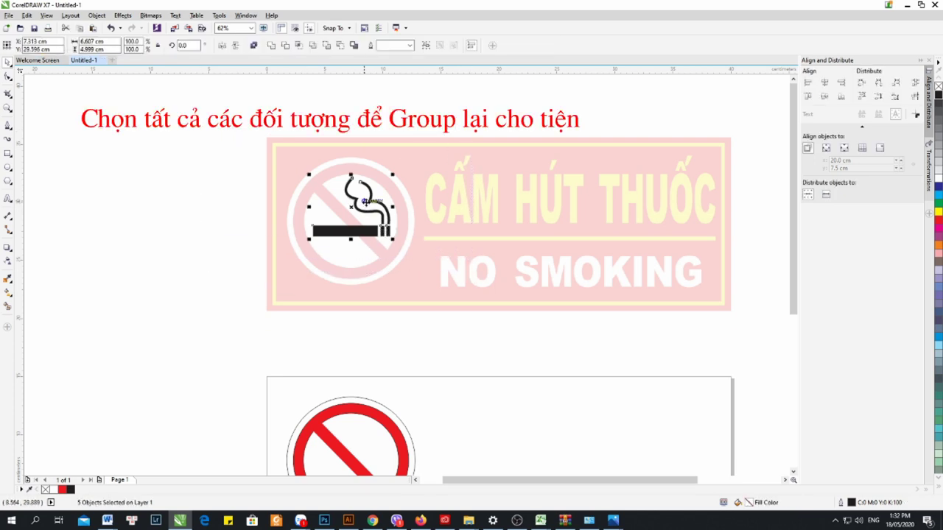
{"action": "right_click", "coordinate": [366, 210]}
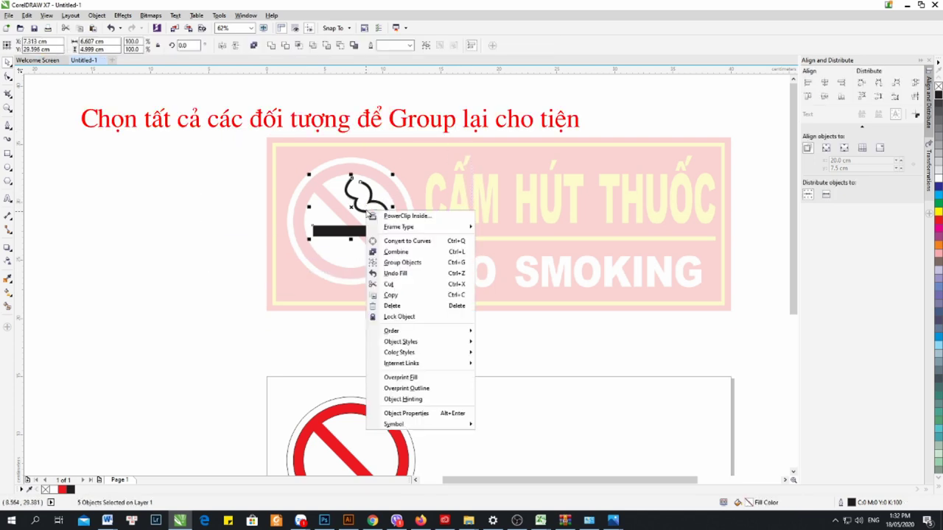
{"action": "left_click", "coordinate": [398, 262]}
- Move the grouped cigarette from the reference image into the red prohibition circle on the page
{"action": "scroll", "coordinate": [366, 147], "scroll_direction": "down", "scroll_amount": 2}
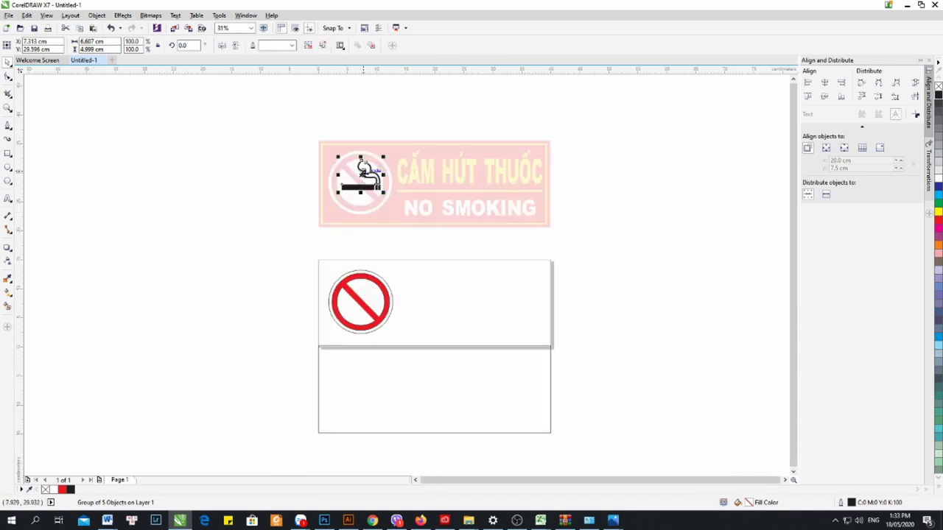
{"action": "left_click_drag", "start_coordinate": [360, 175], "coordinate": [375, 277]}
{"action": "scroll", "coordinate": [361, 304], "scroll_direction": "up", "scroll_amount": 4}
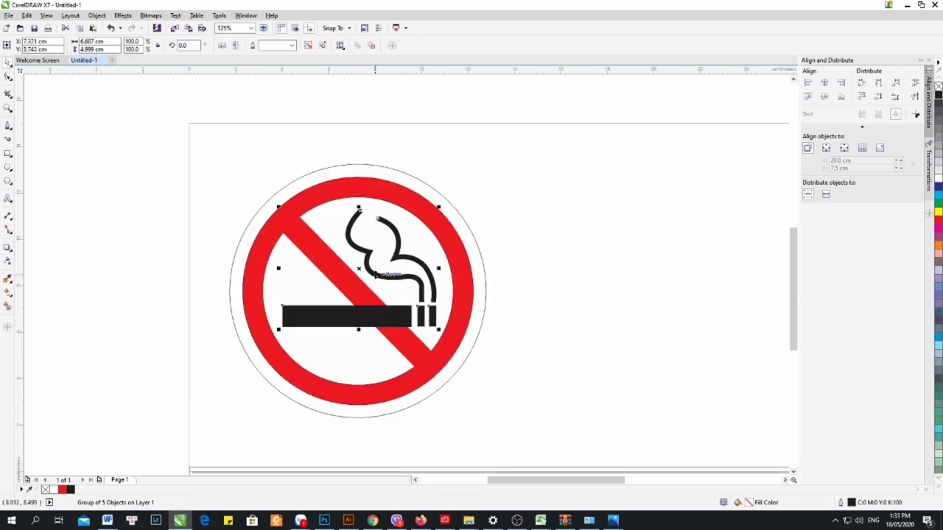
{"action": "scroll", "coordinate": [375, 271], "scroll_direction": "down", "scroll_amount": 4}
{"action": "left_click", "coordinate": [208, 226]}
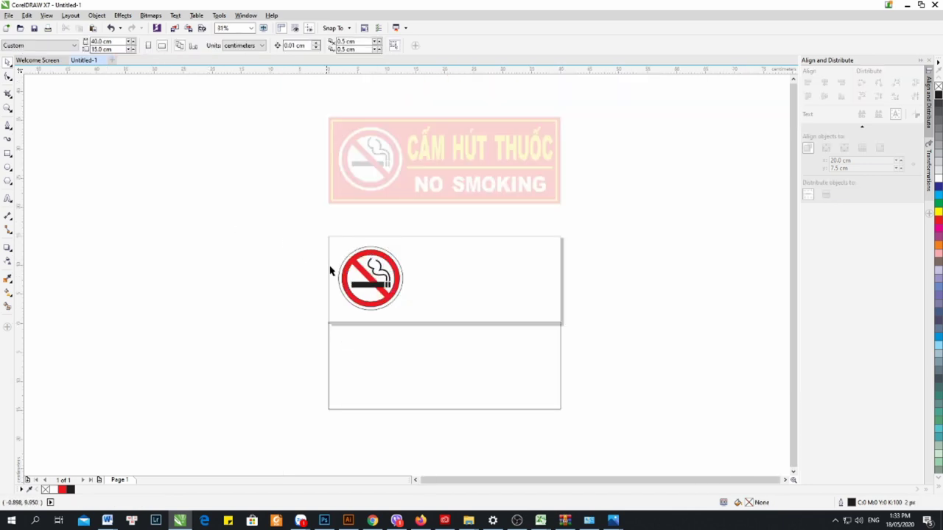
- Bring the red diagonal bar in front of the grouped cigarette inside the prohibition circle
{"action": "scroll", "coordinate": [363, 271], "scroll_direction": "up", "scroll_amount": 2}
{"action": "left_click", "coordinate": [361, 269]}
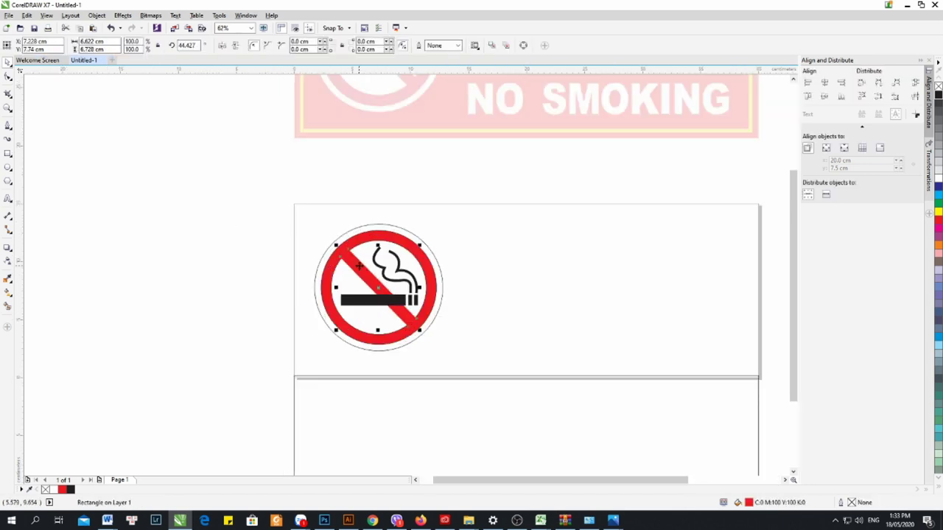
{"action": "key", "text": "shift+Page_Down"}
{"action": "key", "text": "shift+Page_Down"}
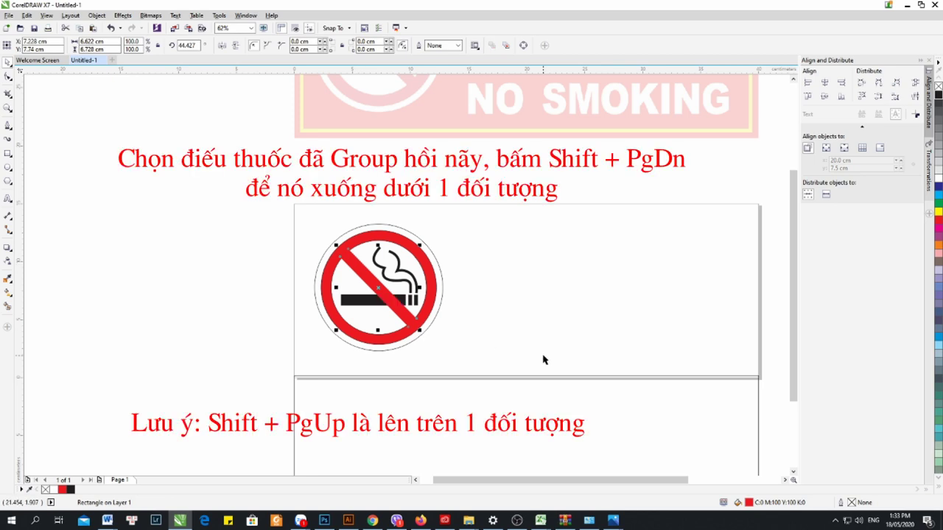
{"action": "scroll", "coordinate": [426, 343], "scroll_direction": "down", "scroll_amount": 1}
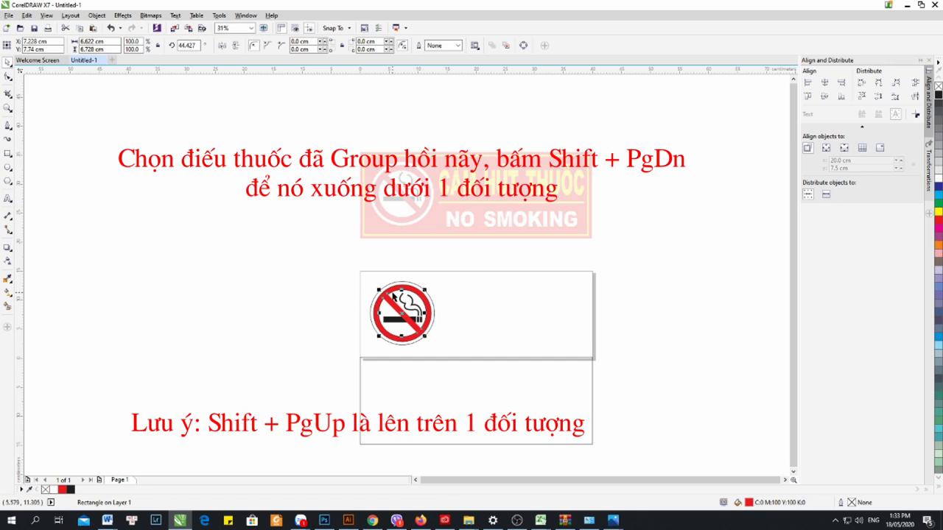
{"action": "scroll", "coordinate": [392, 294], "scroll_direction": "up", "scroll_amount": 1}
{"action": "scroll", "coordinate": [360, 294], "scroll_direction": "down", "scroll_amount": 1}
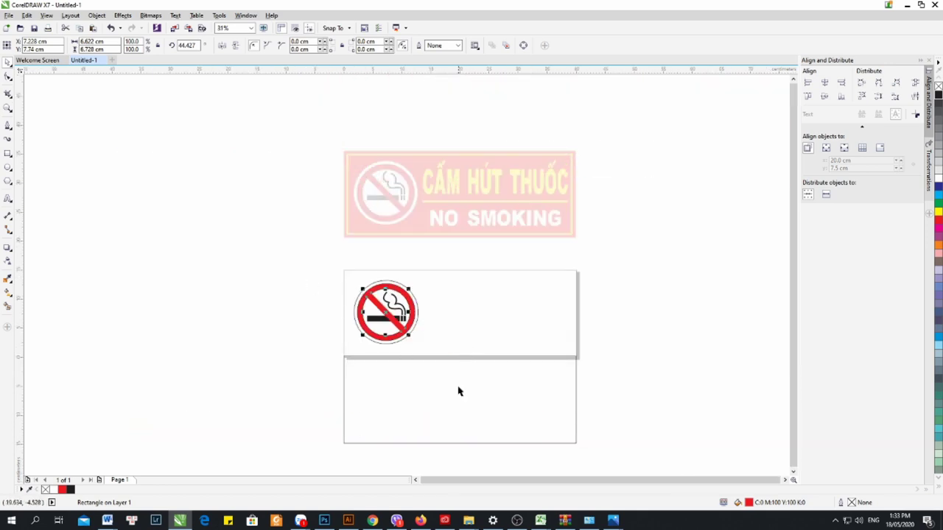
- Centre the empty 40 x 15 cm rectangle below the artwork on the page
{"action": "left_click", "coordinate": [458, 391]}
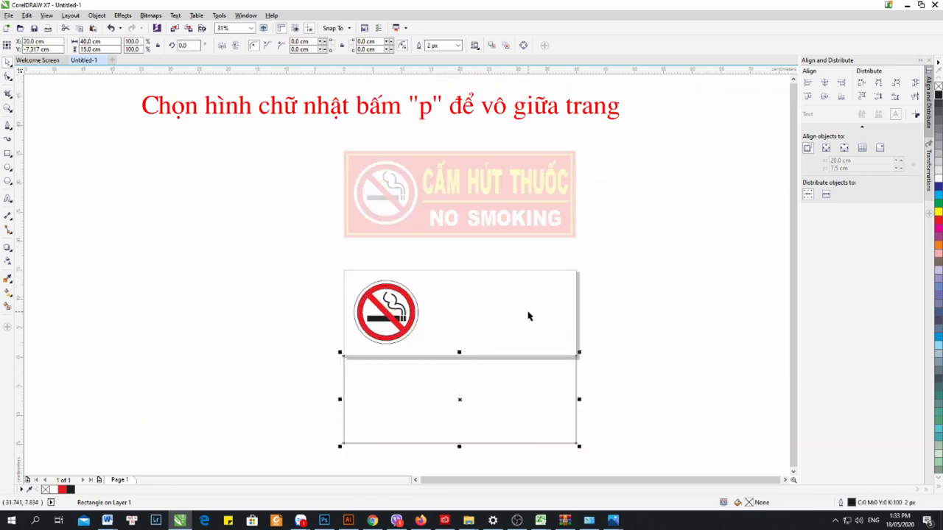
{"action": "key", "text": "p"}
{"action": "left_click", "coordinate": [632, 312]}
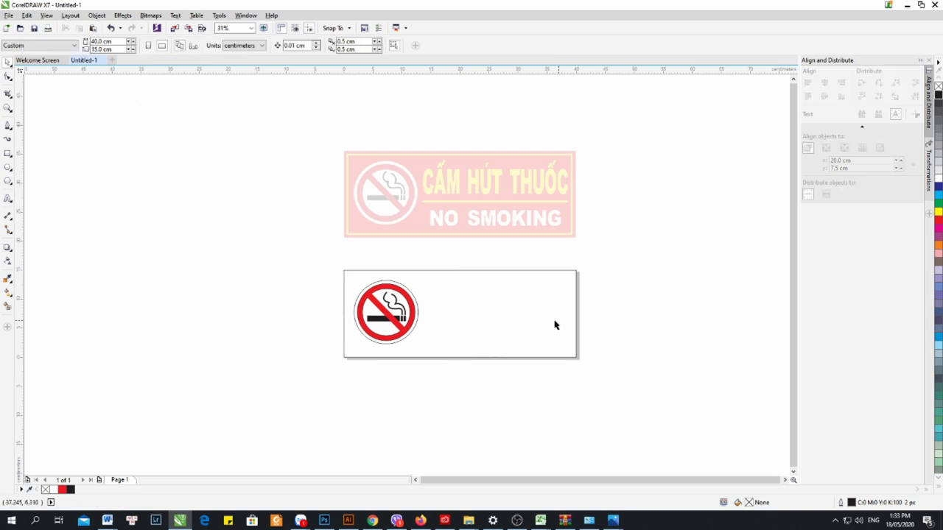
{"action": "left_click", "coordinate": [517, 316]}
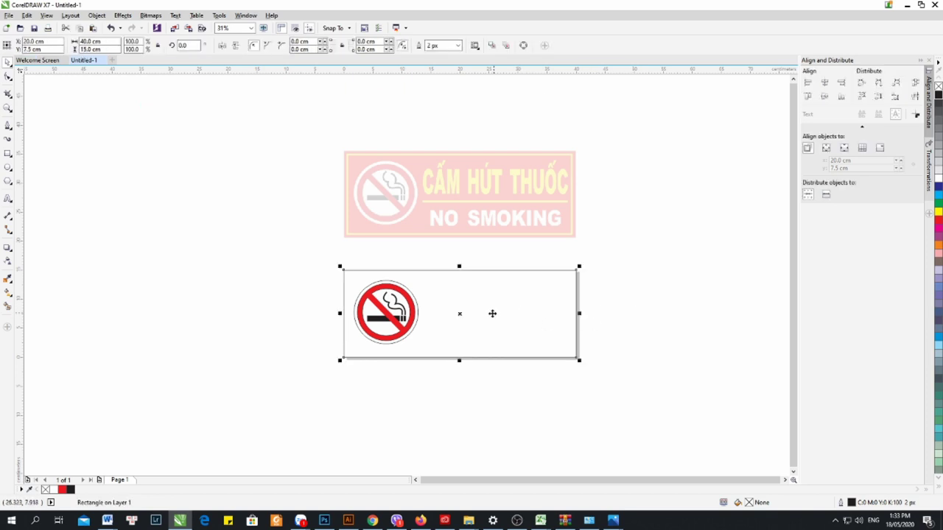
{"action": "scroll", "coordinate": [491, 314], "scroll_direction": "up", "scroll_amount": 1}
{"action": "scroll", "coordinate": [491, 314], "scroll_direction": "down", "scroll_amount": 1}
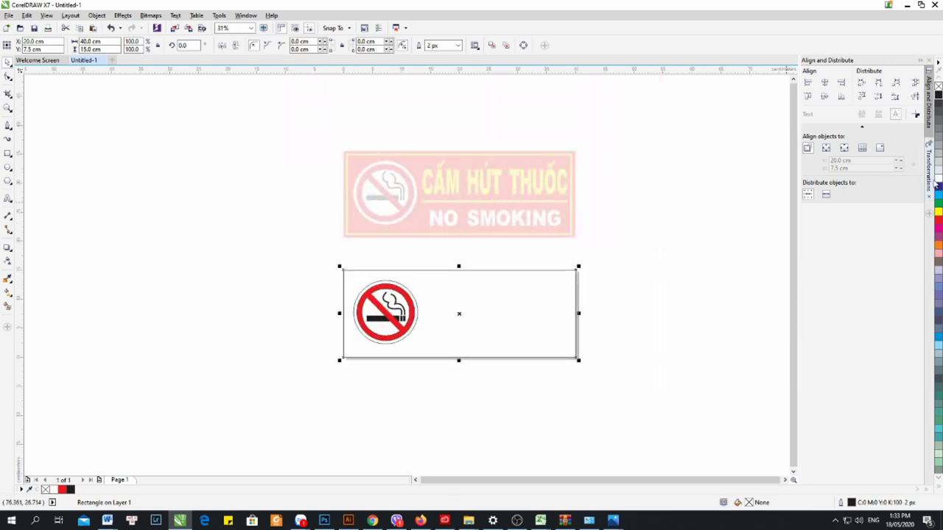
- Fill the outermost circle of the no-smoking symbol with white
{"action": "scroll", "coordinate": [302, 230], "scroll_direction": "up", "scroll_amount": 1}
{"action": "left_click", "coordinate": [302, 231]}
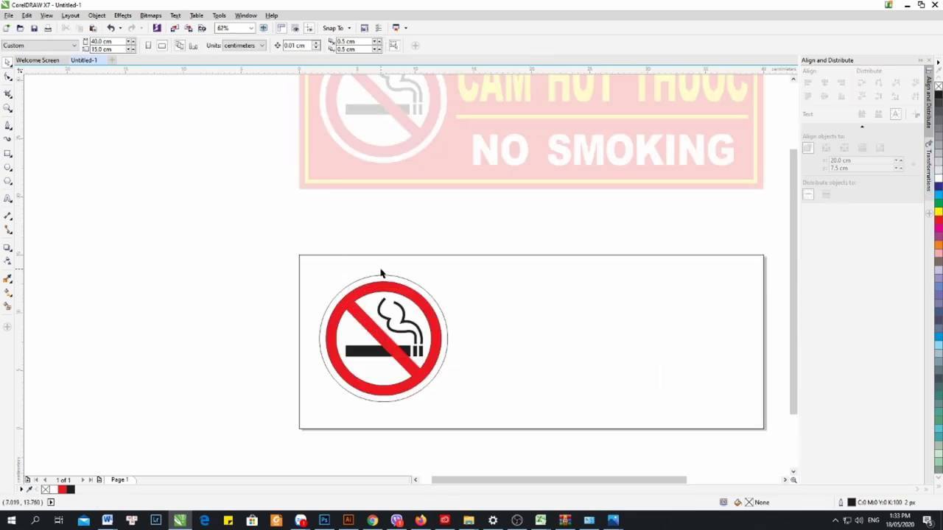
{"action": "left_click", "coordinate": [511, 316]}
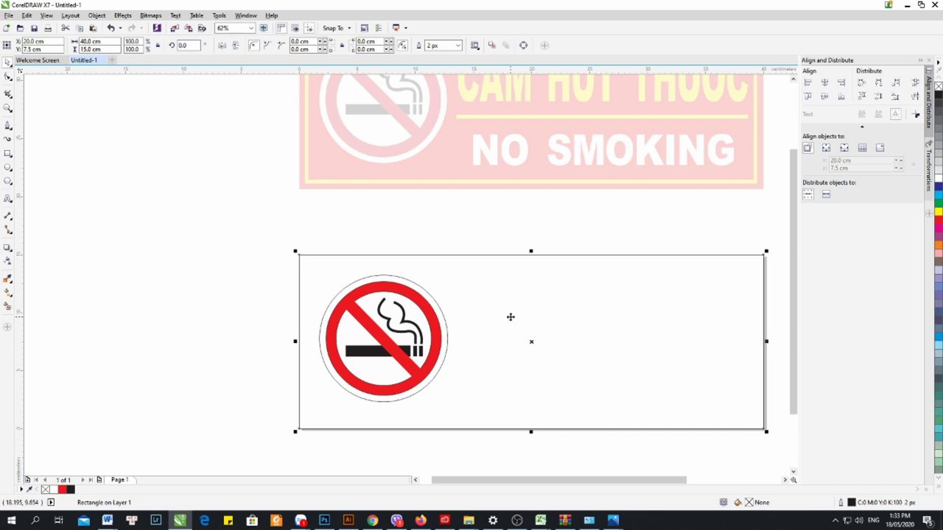
{"action": "left_click", "coordinate": [326, 226]}
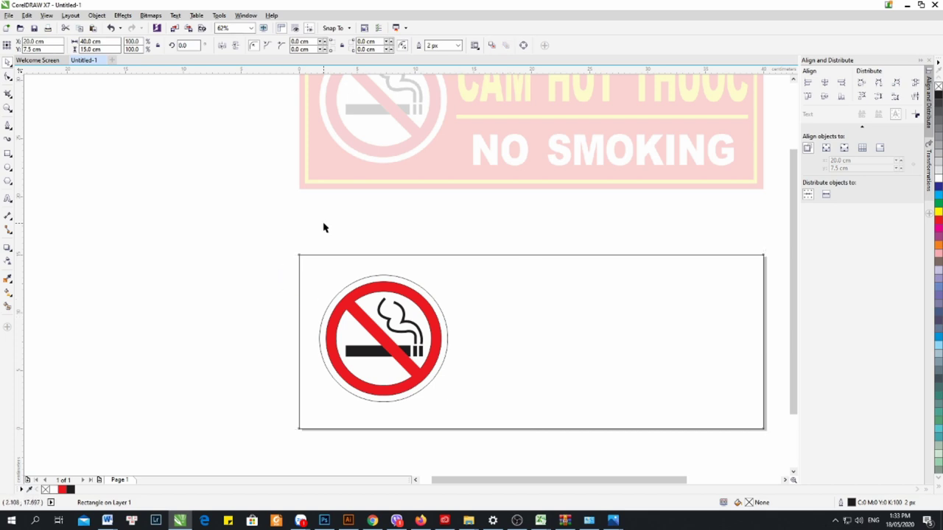
{"action": "left_click", "coordinate": [398, 280]}
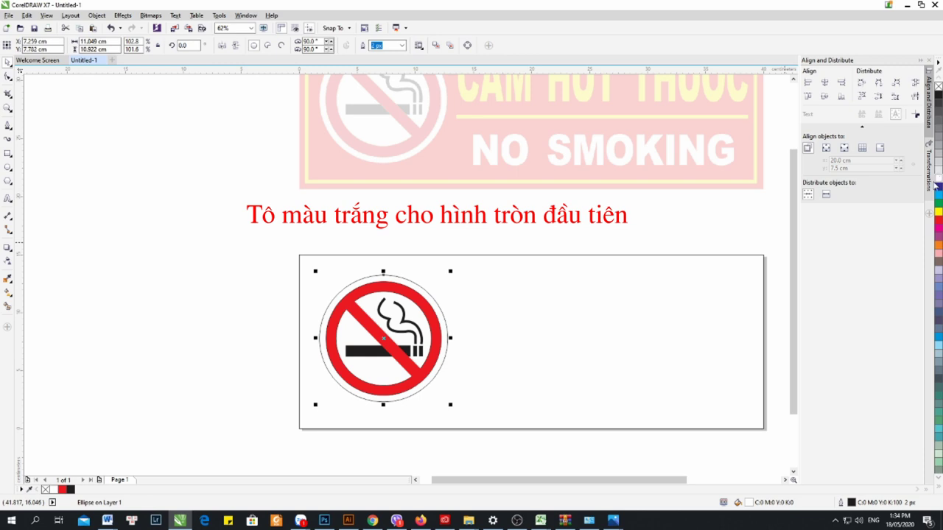
- Fill the page-sized background rectangle with red
{"action": "left_click", "coordinate": [648, 300]}
{"action": "left_click", "coordinate": [765, 255]}
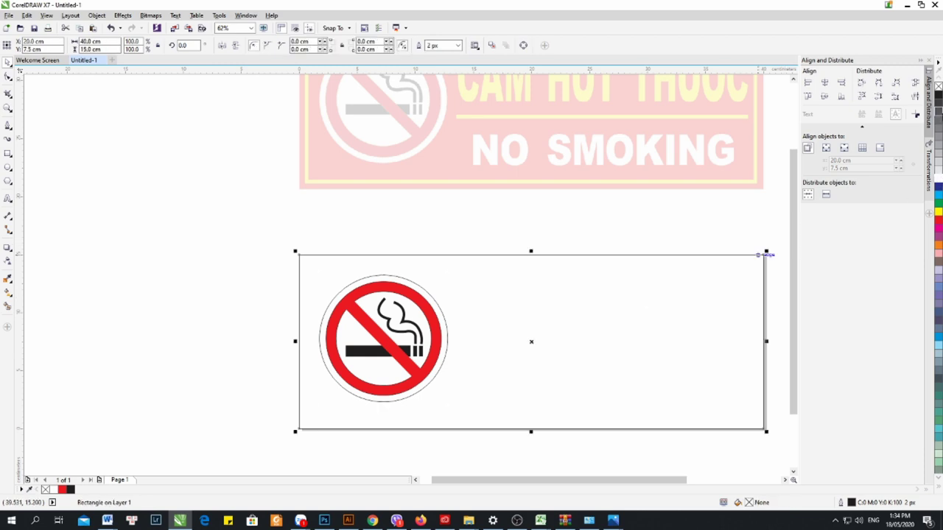
{"action": "left_click", "coordinate": [939, 219]}
{"action": "scroll", "coordinate": [298, 243], "scroll_direction": "down", "scroll_amount": 2}
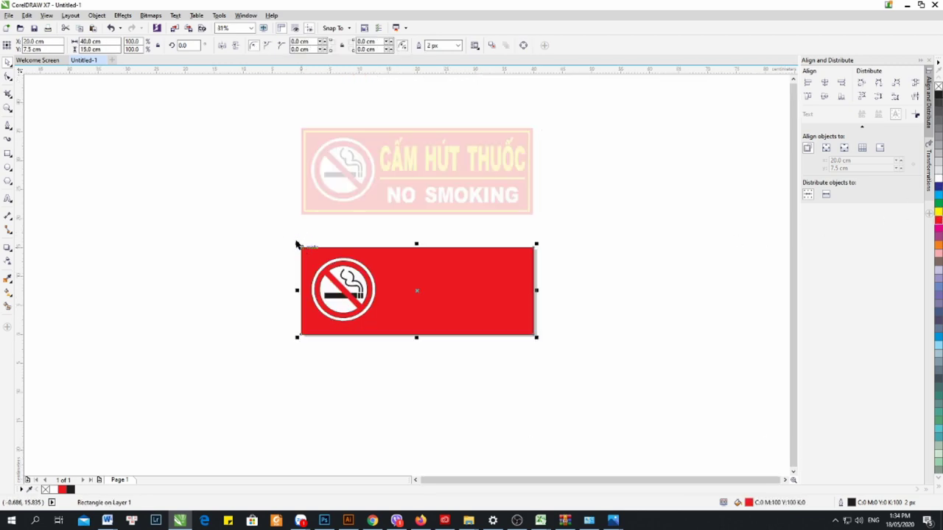
{"action": "left_click", "coordinate": [267, 225]}
{"action": "scroll", "coordinate": [332, 265], "scroll_direction": "up", "scroll_amount": 2}
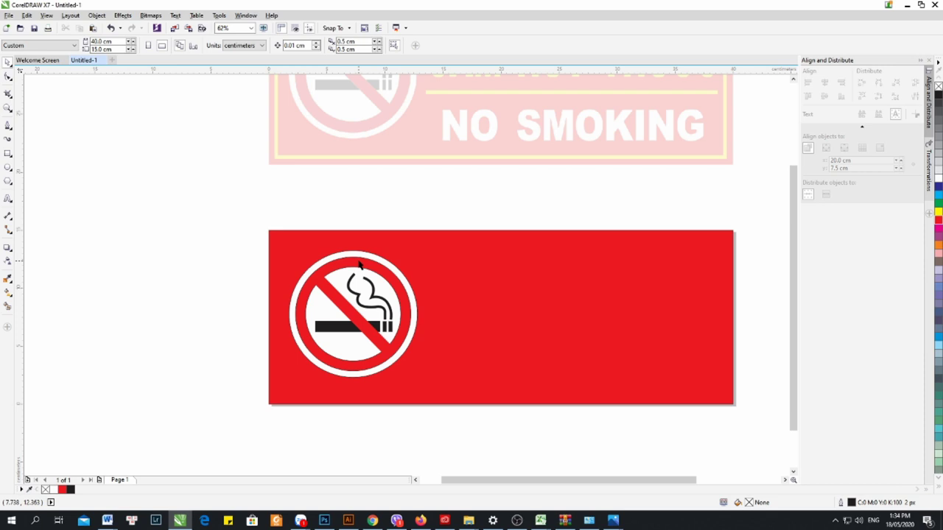
{"action": "scroll", "coordinate": [359, 264], "scroll_direction": "down", "scroll_amount": 2}
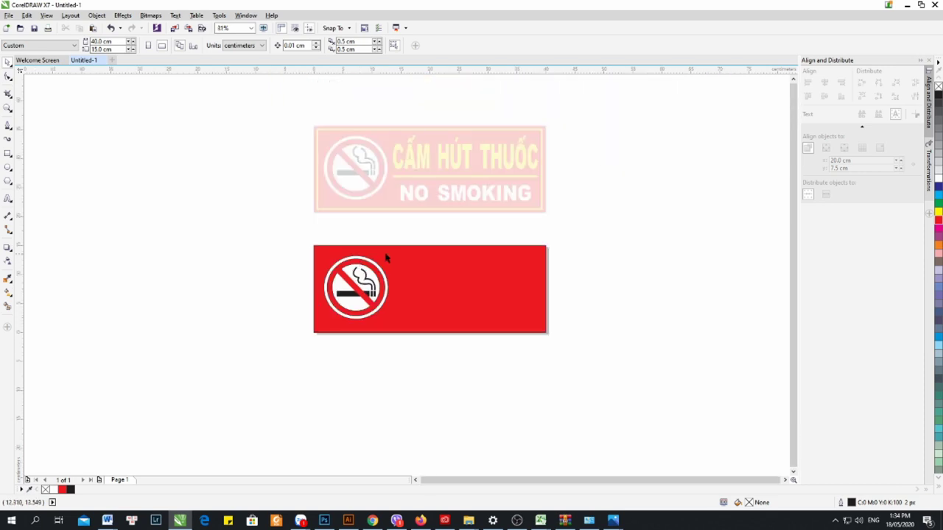
- Create a concentric scaled-down copy of the red rectangle, about 35.4 x 13.3 cm, and remove its fill
{"action": "left_click", "coordinate": [420, 255]}
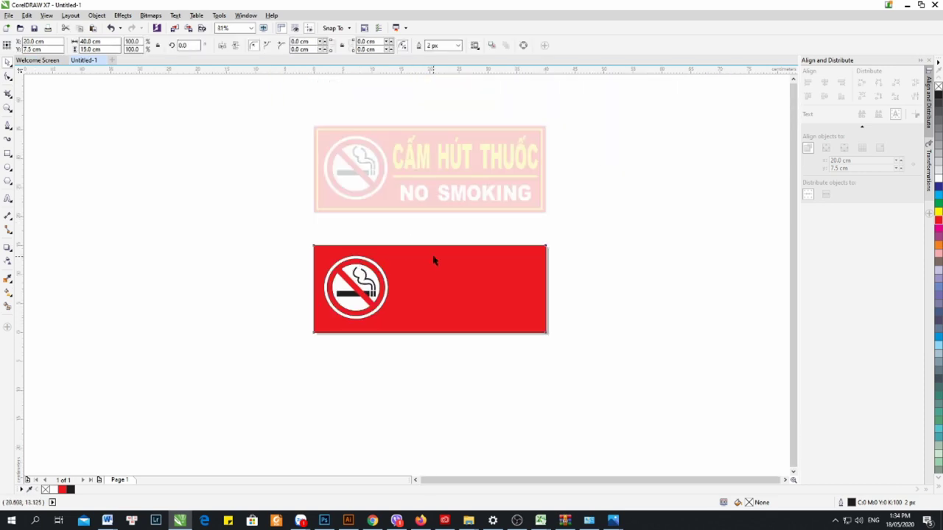
{"action": "left_click_drag", "start_coordinate": [549, 242], "coordinate": [544, 250]}
{"action": "right_click", "coordinate": [544, 250]}
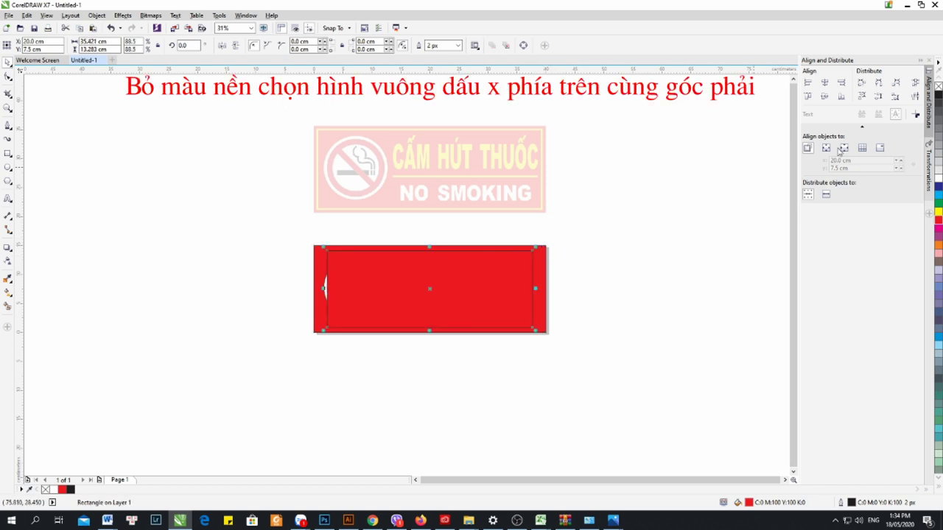
{"action": "left_click", "coordinate": [938, 87]}
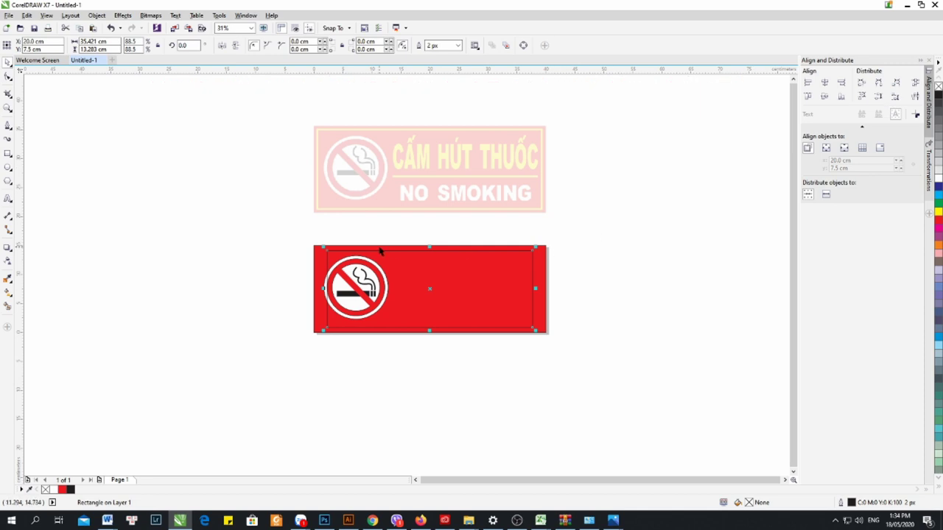
- Widen the unfilled inner rectangle symmetrically about its centre to about 38.3 cm
{"action": "scroll", "coordinate": [503, 286], "scroll_direction": "up", "scroll_amount": 2}
{"action": "left_click_drag", "start_coordinate": [573, 291], "coordinate": [586, 293]}
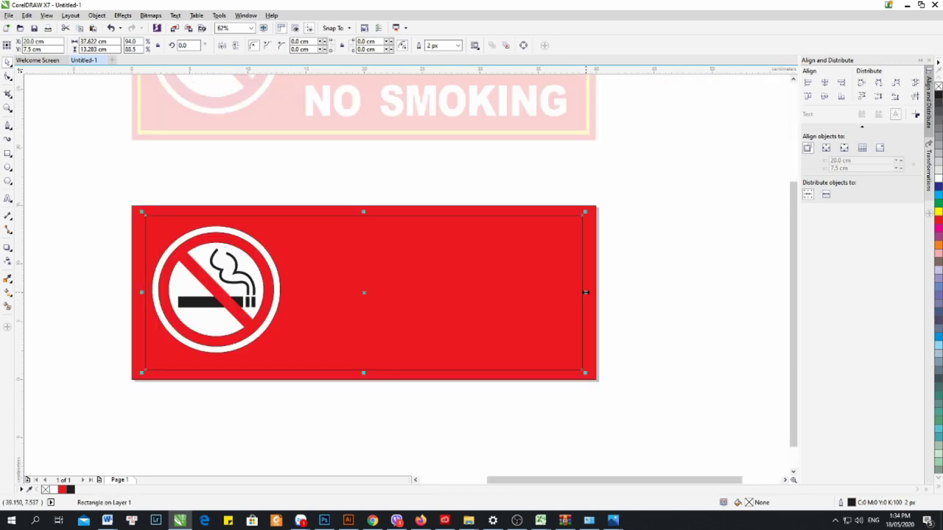
{"action": "scroll", "coordinate": [583, 293], "scroll_direction": "down", "scroll_amount": 2}
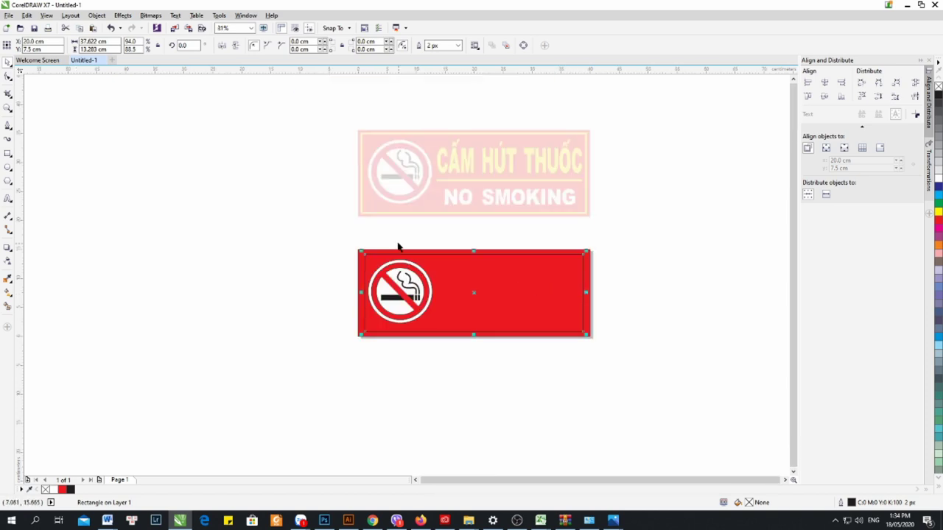
{"action": "scroll", "coordinate": [375, 290], "scroll_direction": "up", "scroll_amount": 4}
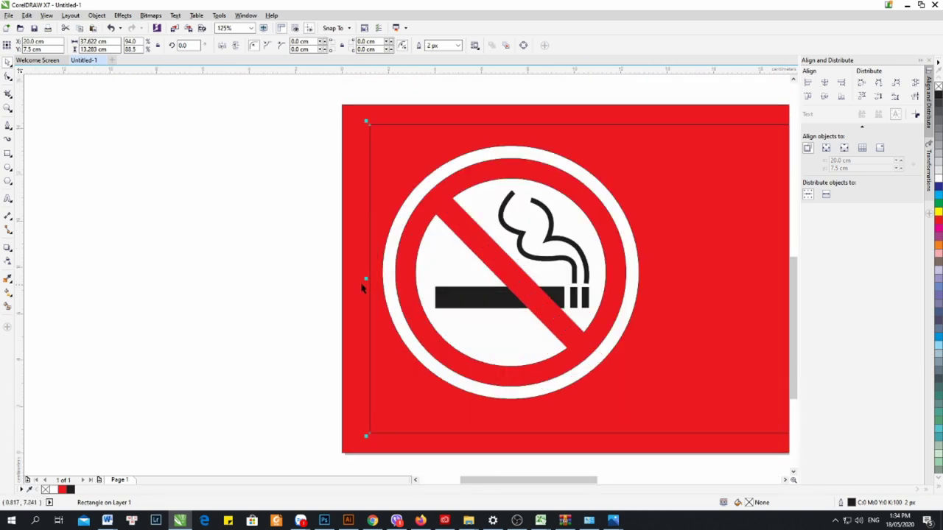
{"action": "left_click_drag", "start_coordinate": [366, 280], "coordinate": [350, 281]}
{"action": "scroll", "coordinate": [350, 280], "scroll_direction": "down", "scroll_amount": 4}
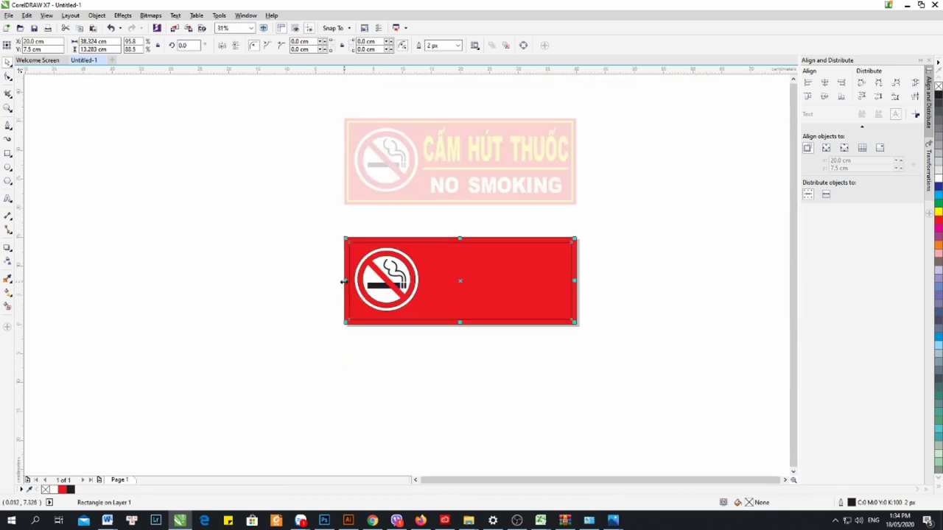
{"action": "left_click", "coordinate": [309, 237]}
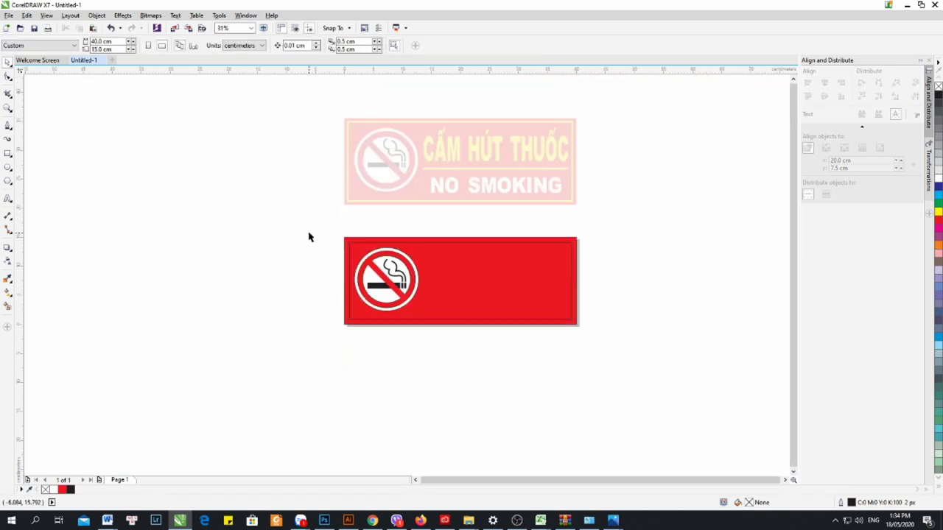
- Group all parts of the no-smoking symbol and shift the group slightly to the right within the sign
{"action": "left_click_drag", "start_coordinate": [308, 233], "coordinate": [433, 336]}
{"action": "scroll", "coordinate": [402, 255], "scroll_direction": "up", "scroll_amount": 2}
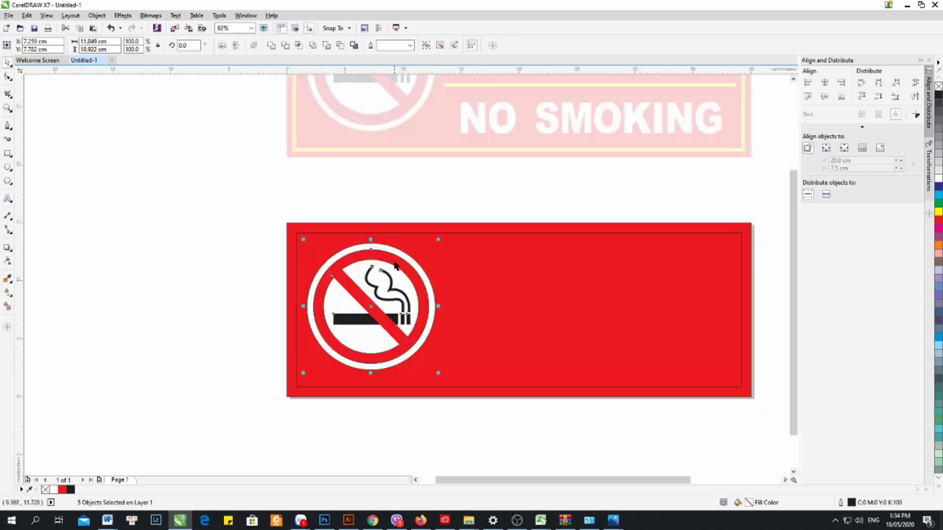
{"action": "key", "text": "ctrl+g"}
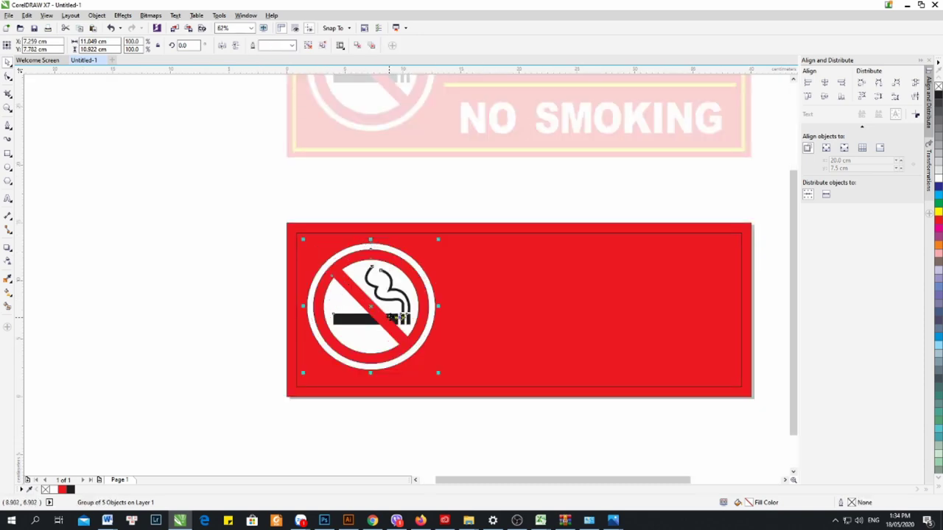
{"action": "left_click_drag", "start_coordinate": [372, 307], "coordinate": [383, 306]}
{"action": "scroll", "coordinate": [352, 302], "scroll_direction": "down", "scroll_amount": 2}
{"action": "left_click", "coordinate": [316, 236]}
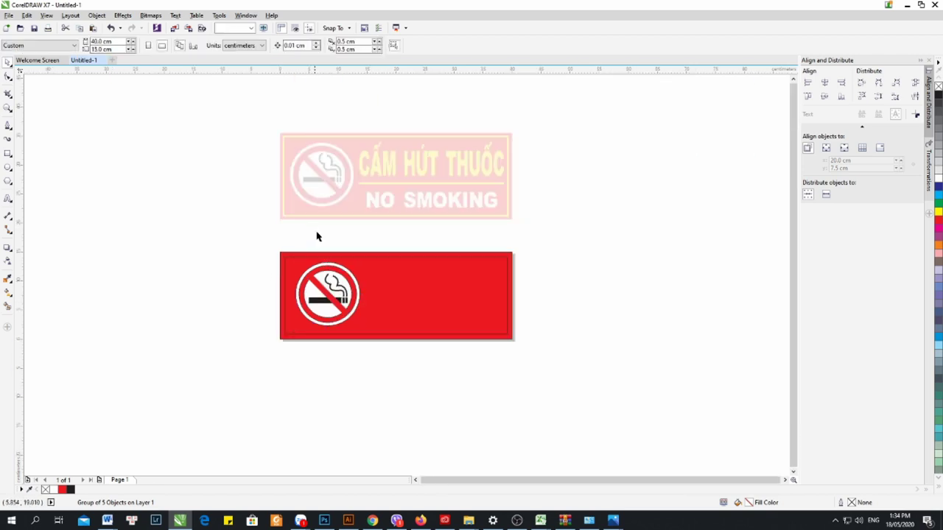
- Give the inner border rectangle a 20 px outline and colour it yellow
{"action": "left_click", "coordinate": [412, 258]}
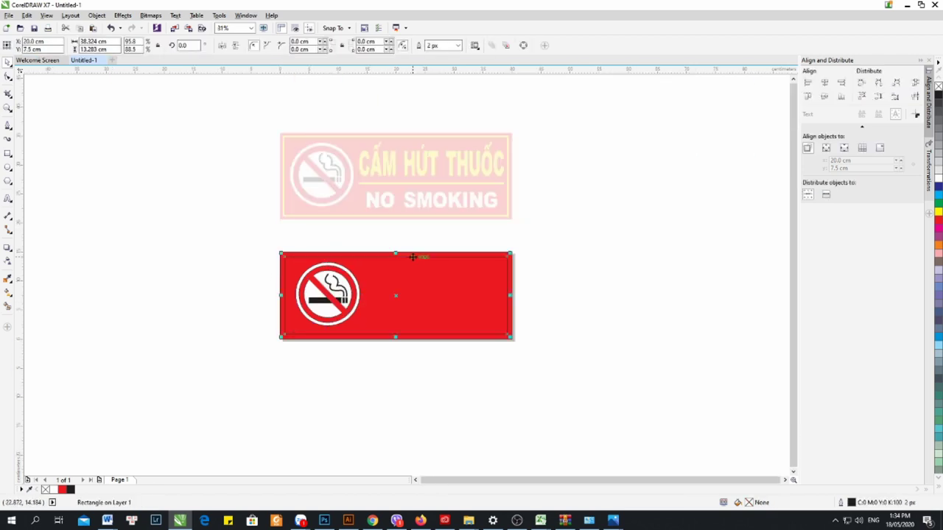
{"action": "left_click", "coordinate": [457, 46]}
{"action": "left_click", "coordinate": [433, 129]}
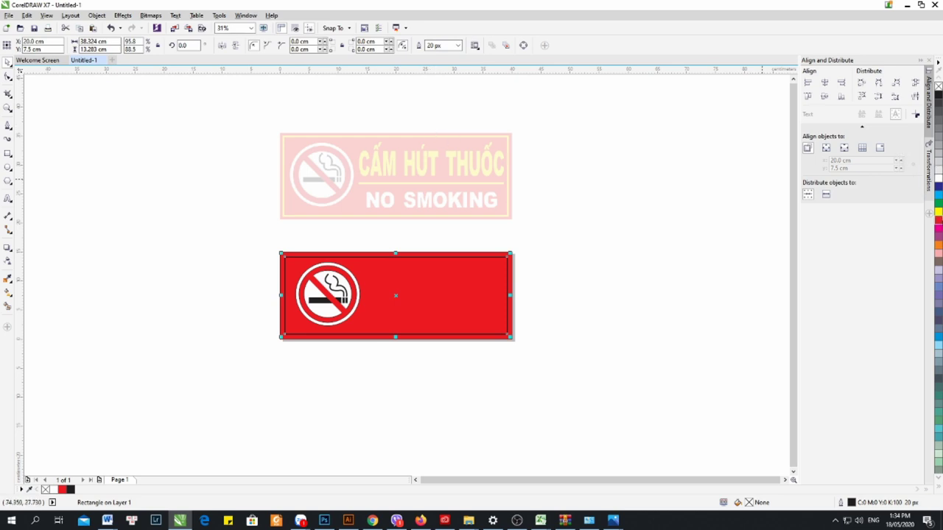
{"action": "right_click", "coordinate": [938, 211]}
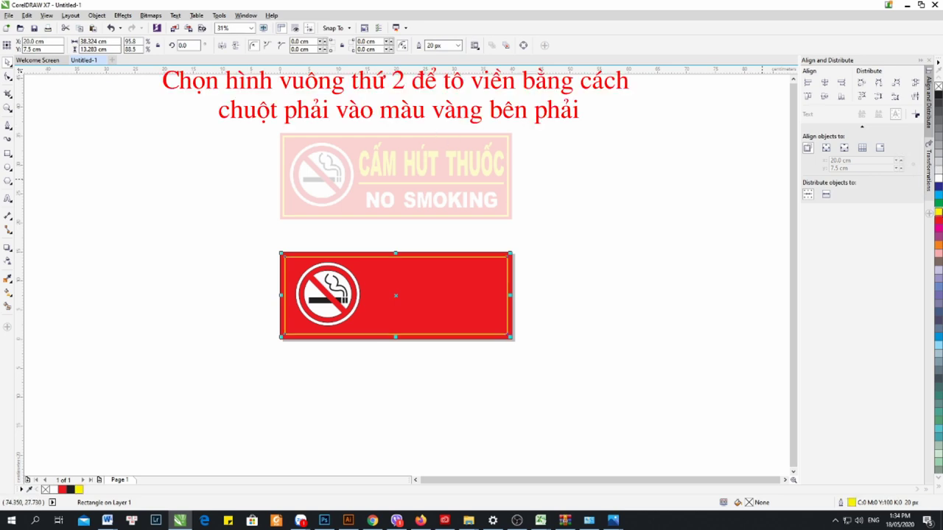
{"action": "left_click", "coordinate": [592, 311]}
{"action": "scroll", "coordinate": [404, 259], "scroll_direction": "up", "scroll_amount": 1}
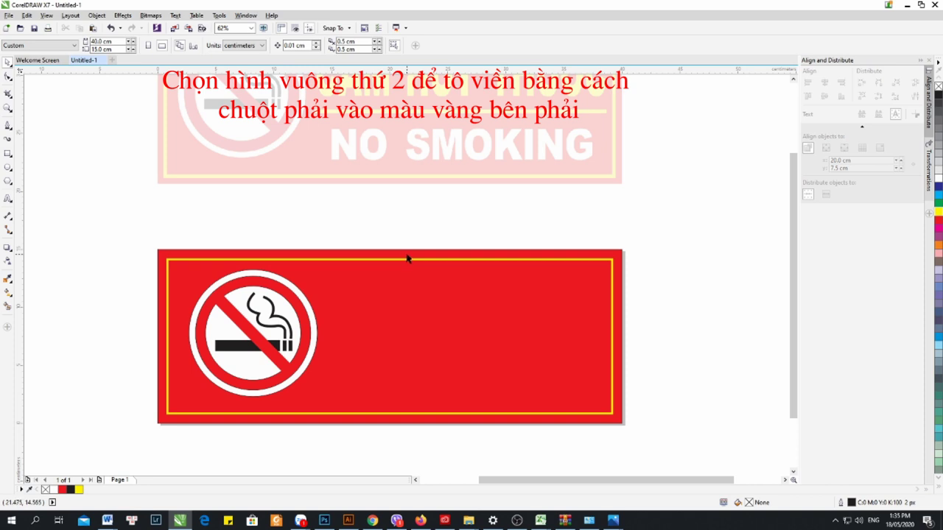
- Thicken the yellow border's outline to 40 px
{"action": "left_click", "coordinate": [612, 272]}
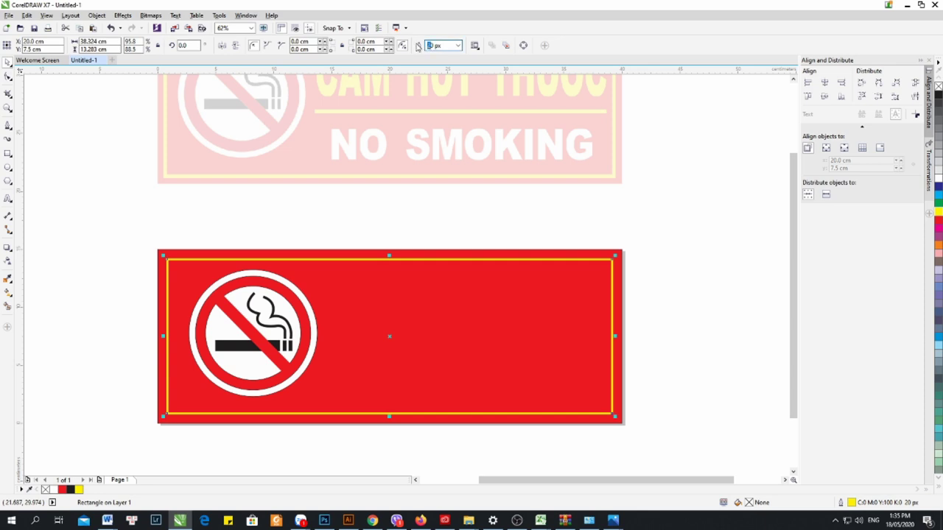
{"action": "key", "text": "Return"}
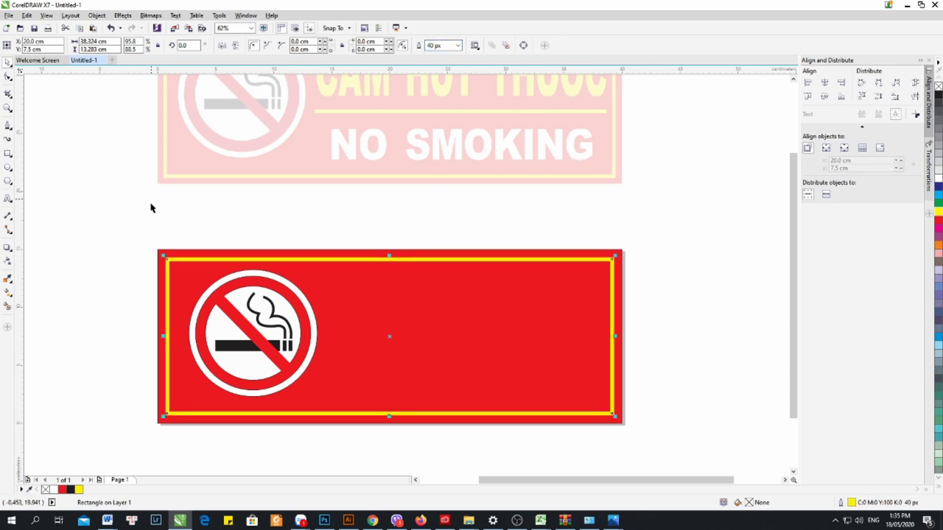
{"action": "left_click", "coordinate": [254, 248]}
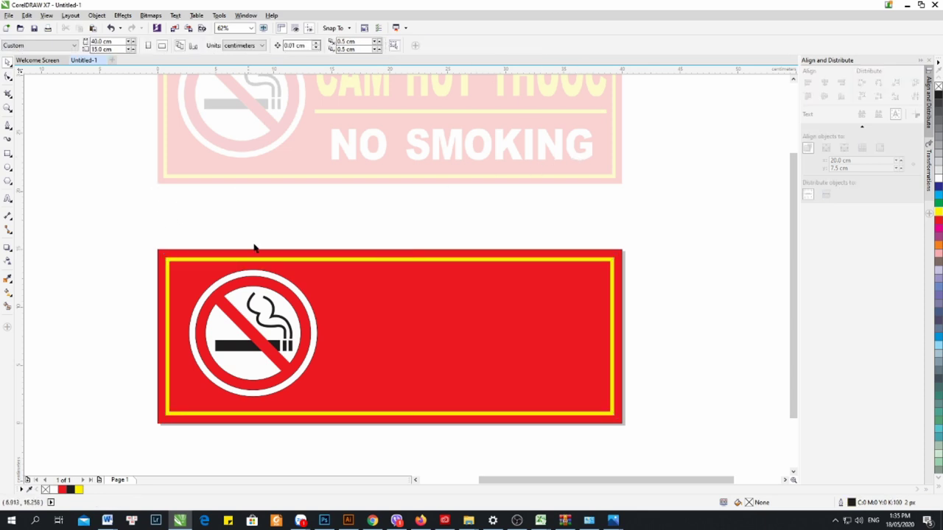
- Draw a thin rectangle about 25.2 x 0.45 cm over the divider line between the reference sign's two text lines
{"action": "left_click", "coordinate": [7, 154]}
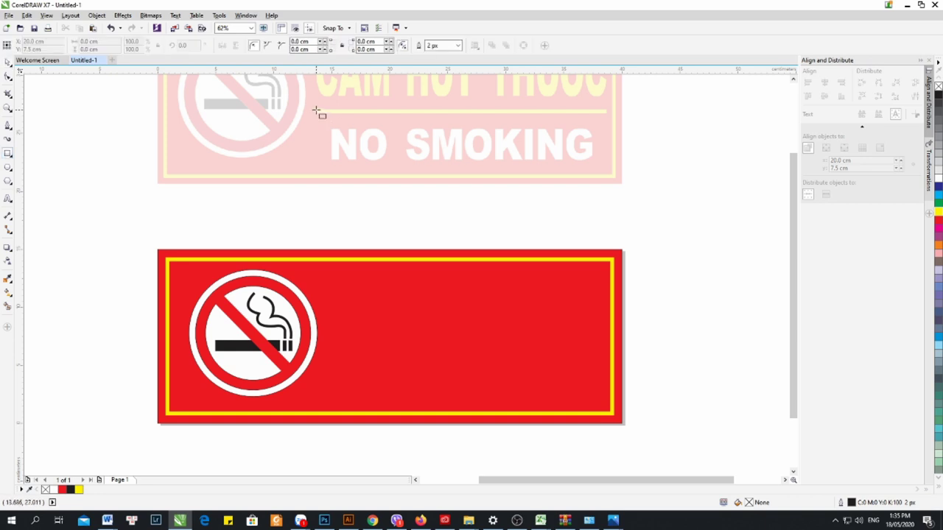
{"action": "scroll", "coordinate": [327, 109], "scroll_direction": "up", "scroll_amount": 2}
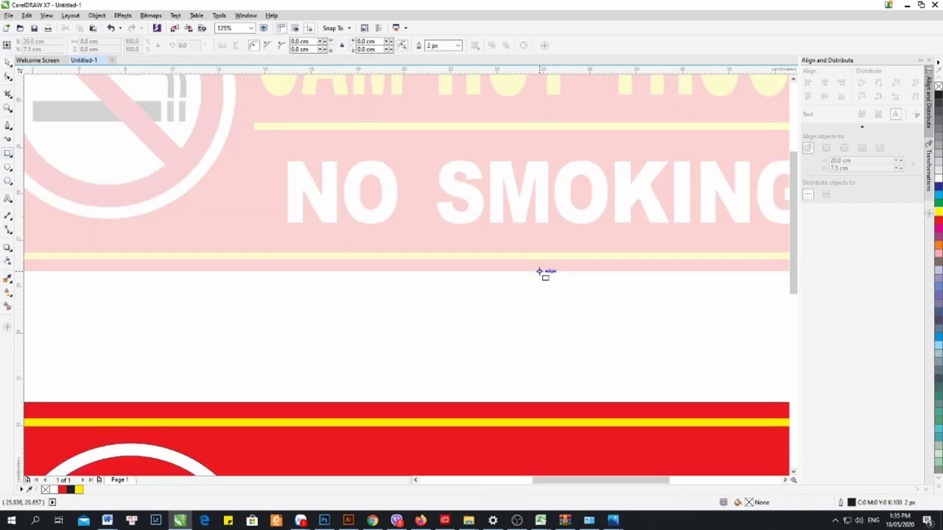
{"action": "left_click_drag", "start_coordinate": [624, 484], "coordinate": [640, 482]}
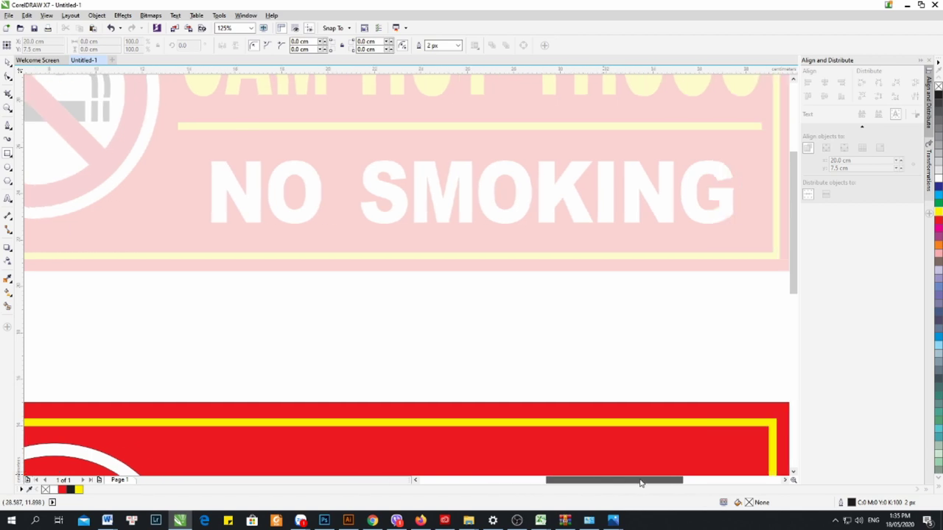
{"action": "left_click_drag", "start_coordinate": [177, 121], "coordinate": [762, 131]}
{"action": "key", "text": "F3"}
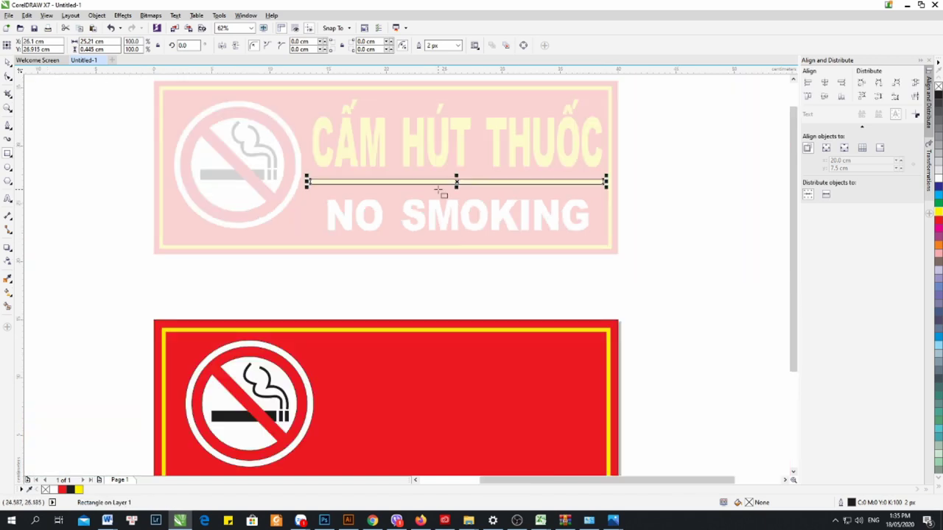
{"action": "scroll", "coordinate": [333, 163], "scroll_direction": "down", "scroll_amount": 1}
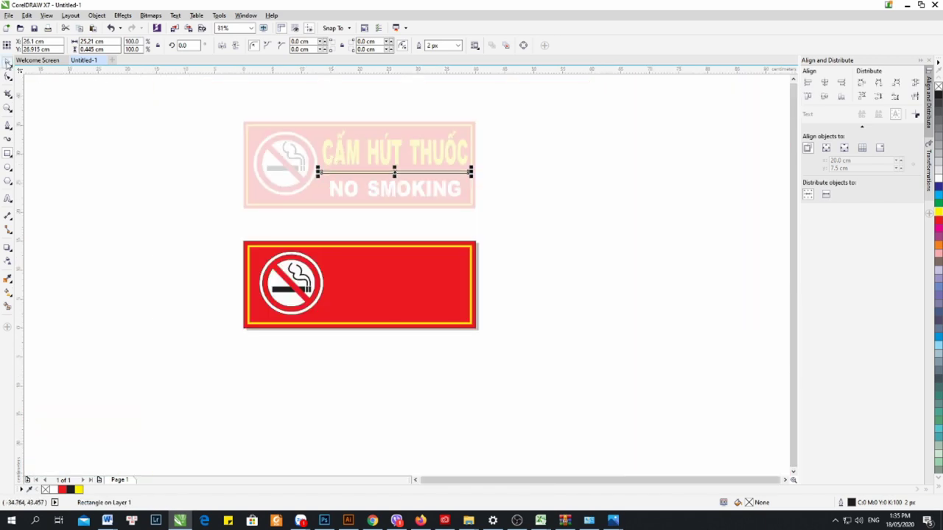
{"action": "scroll", "coordinate": [337, 137], "scroll_direction": "up", "scroll_amount": 1}
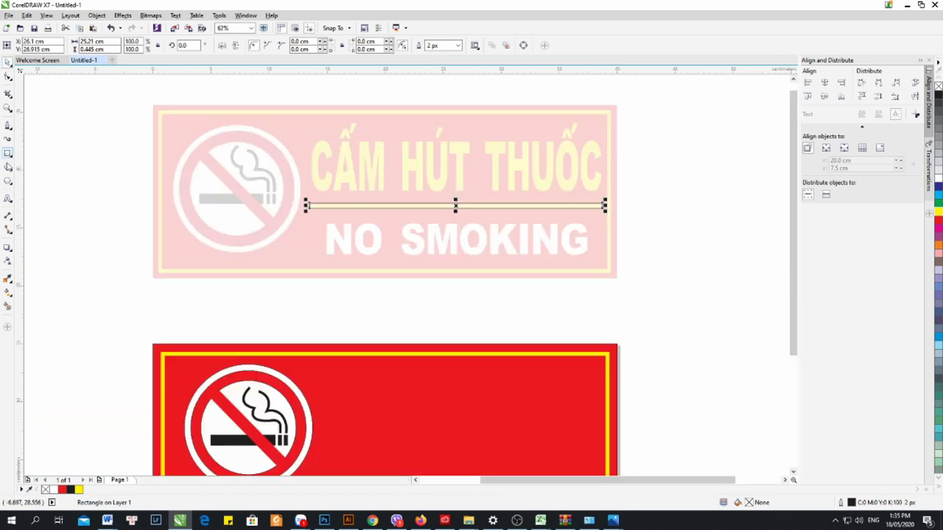
- Start an artistic text "cam" over the reference heading and bring up the Vietnamese keyboard utility for accented letters
{"action": "left_click", "coordinate": [8, 199]}
{"action": "left_click", "coordinate": [330, 181]}
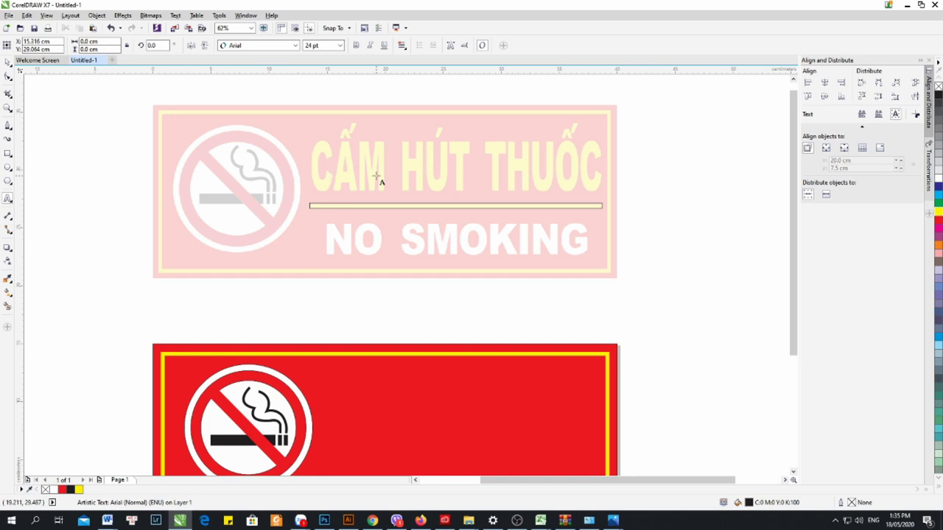
{"action": "type", "text": "cam"}
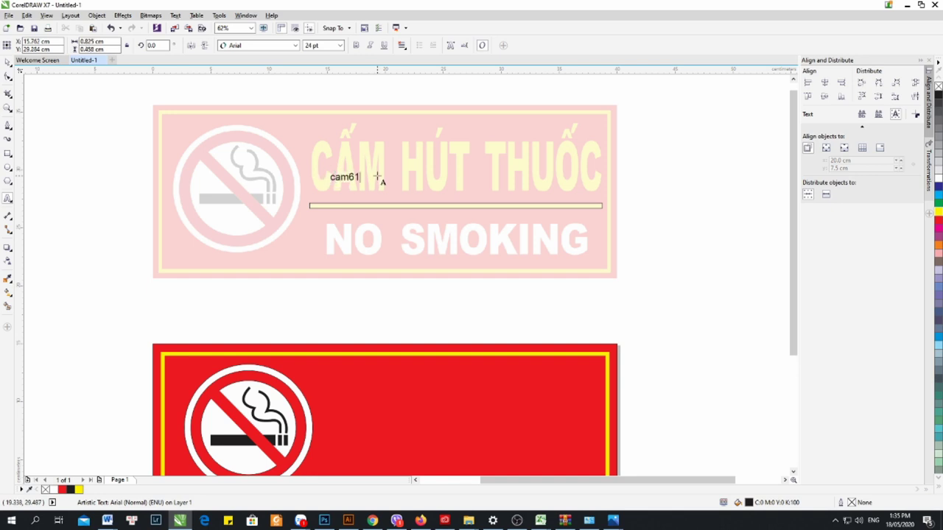
{"action": "type", "text": "61"}
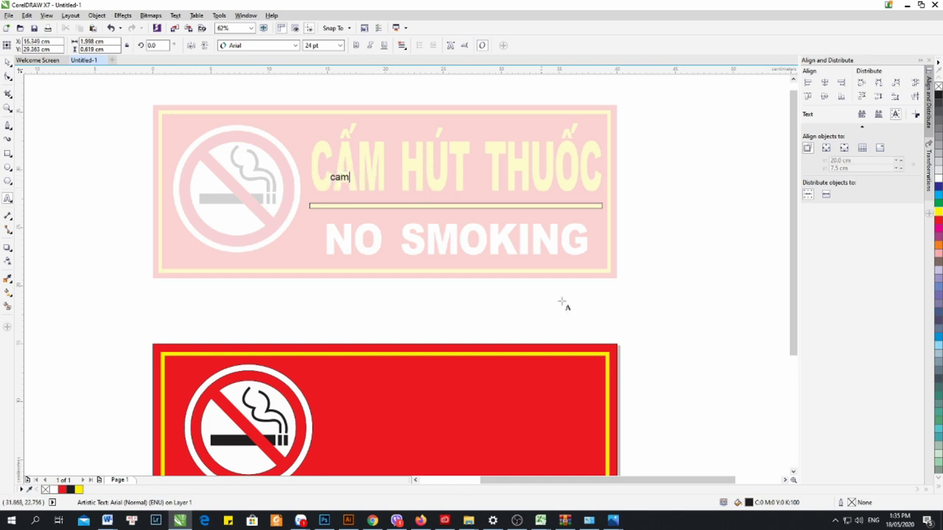
{"action": "key", "text": "ctrl+space"}
{"action": "left_click", "coordinate": [836, 522]}
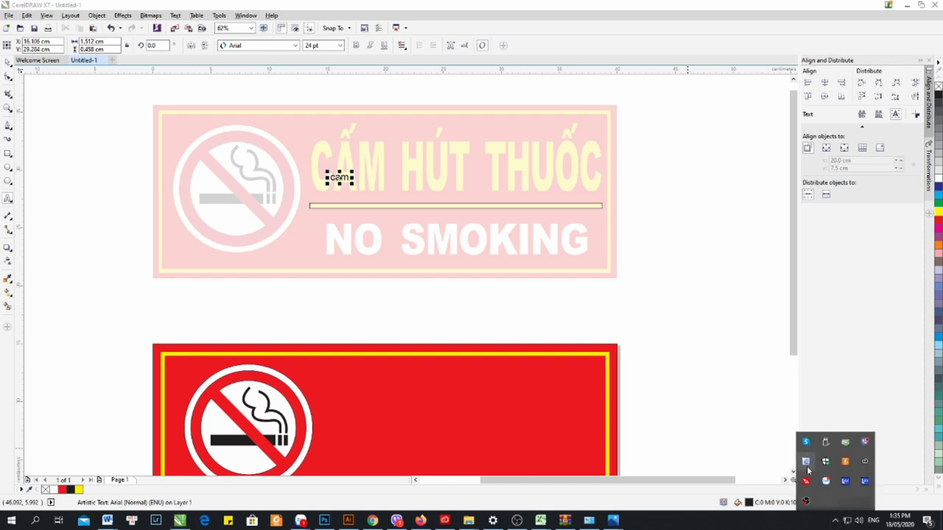
- Correct and complete the heading text with Vietnamese accents so it reads "cấm hút thuốc"
{"action": "scroll", "coordinate": [341, 177], "scroll_direction": "up", "scroll_amount": 2}
{"action": "left_click", "coordinate": [340, 177]}
{"action": "key", "text": "BackSpace"}
{"action": "type", "text": "ấ"}
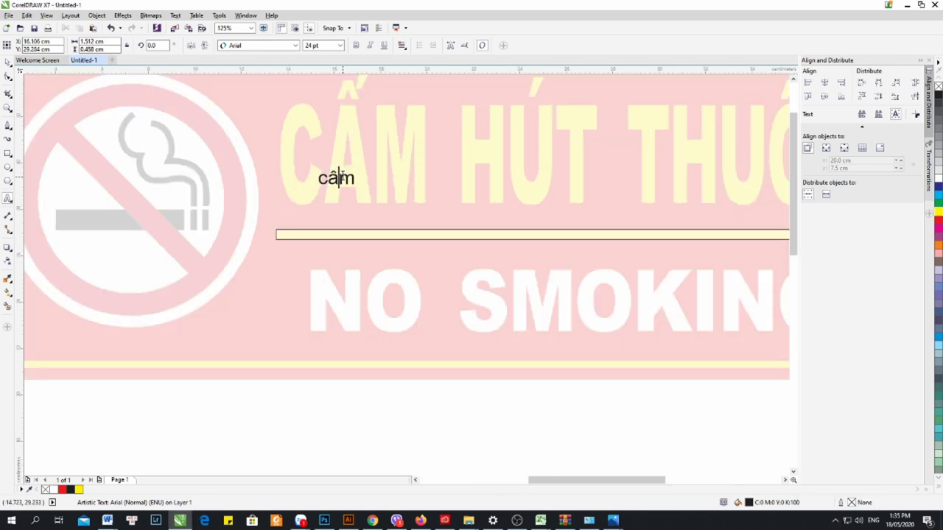
{"action": "type", "text": " hut`"}
{"action": "type", "text": " thuôc"}
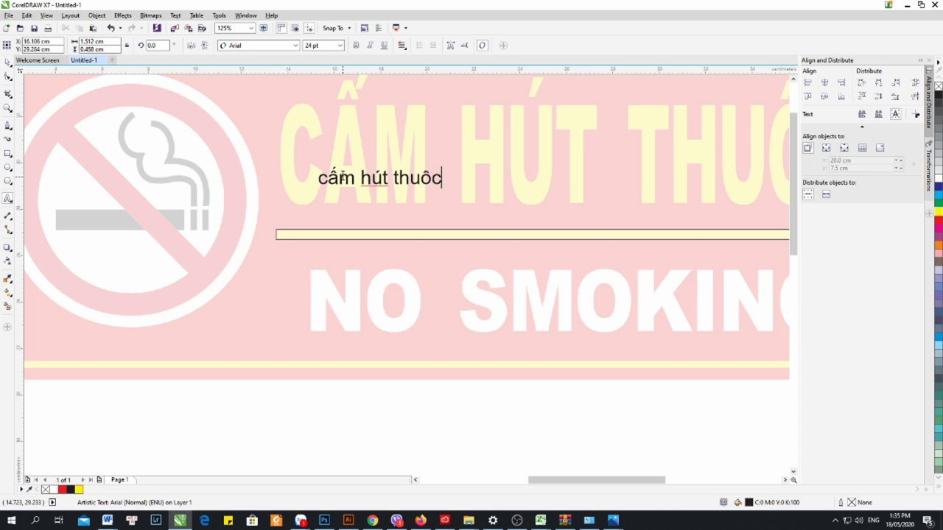
- Convert the whole "cấm hút thuốc" text to UPPERCASE
{"action": "scroll", "coordinate": [317, 177], "scroll_direction": "down", "scroll_amount": 2}
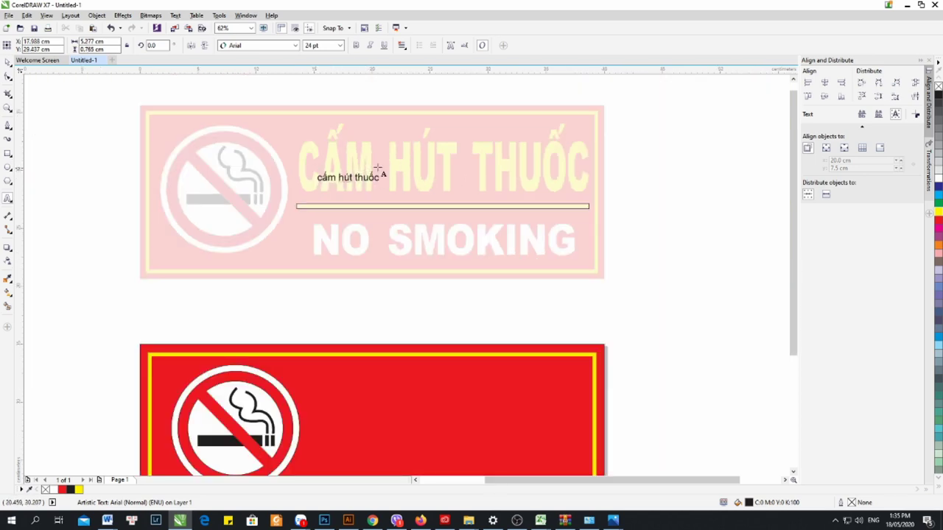
{"action": "key", "text": "ctrl+a"}
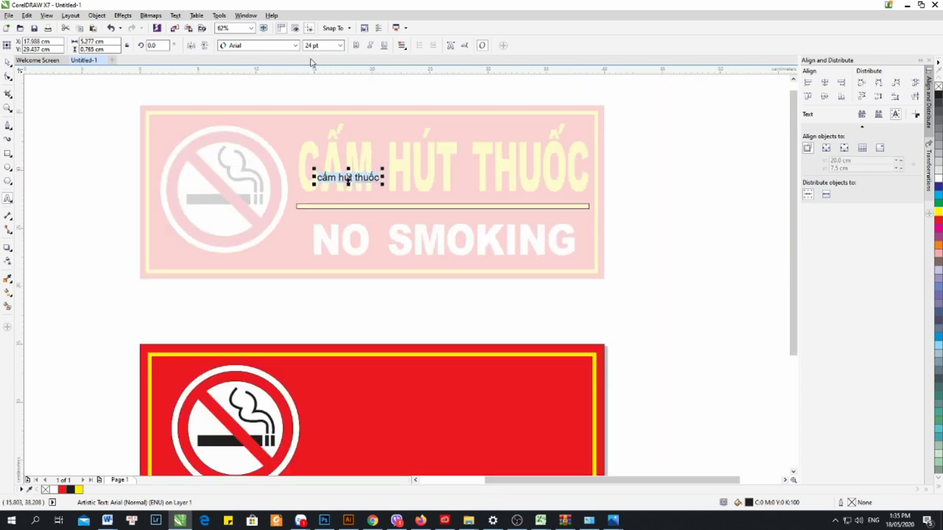
{"action": "key", "text": "shift+F3"}
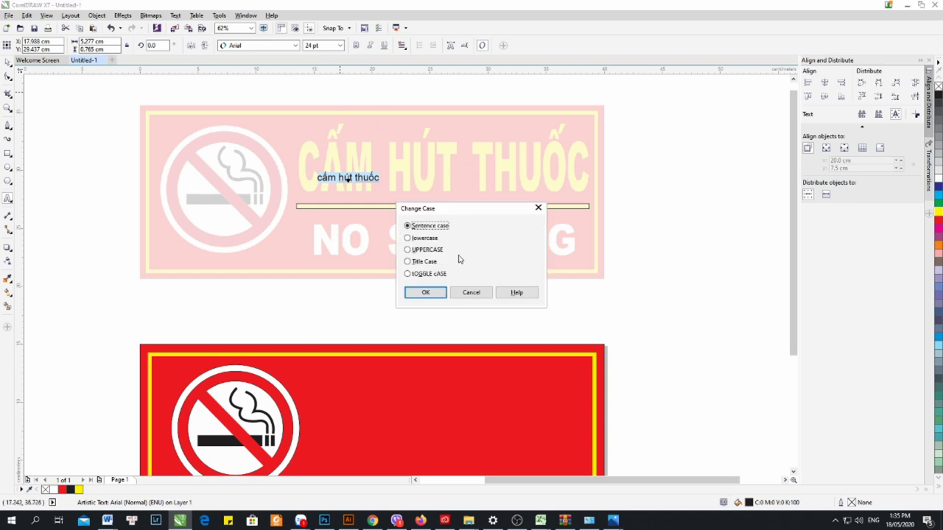
{"action": "left_click", "coordinate": [434, 252]}
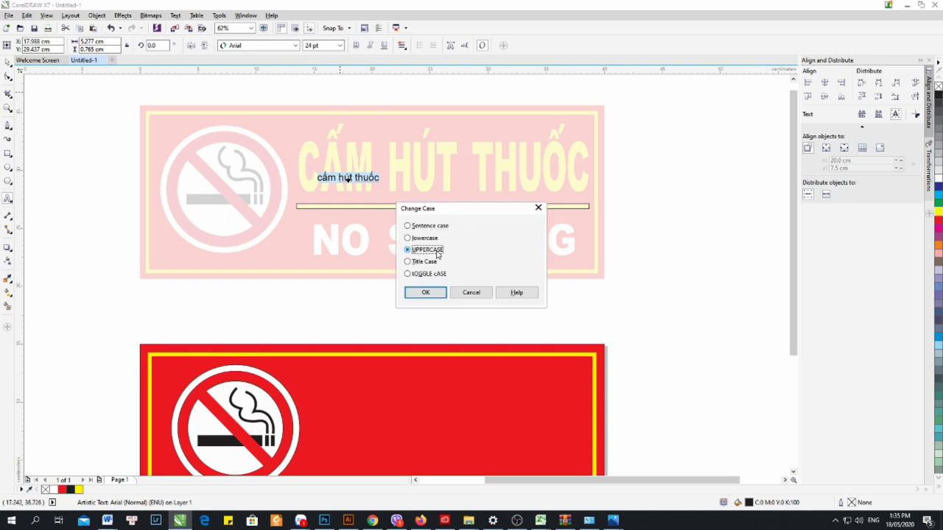
{"action": "left_click", "coordinate": [427, 292]}
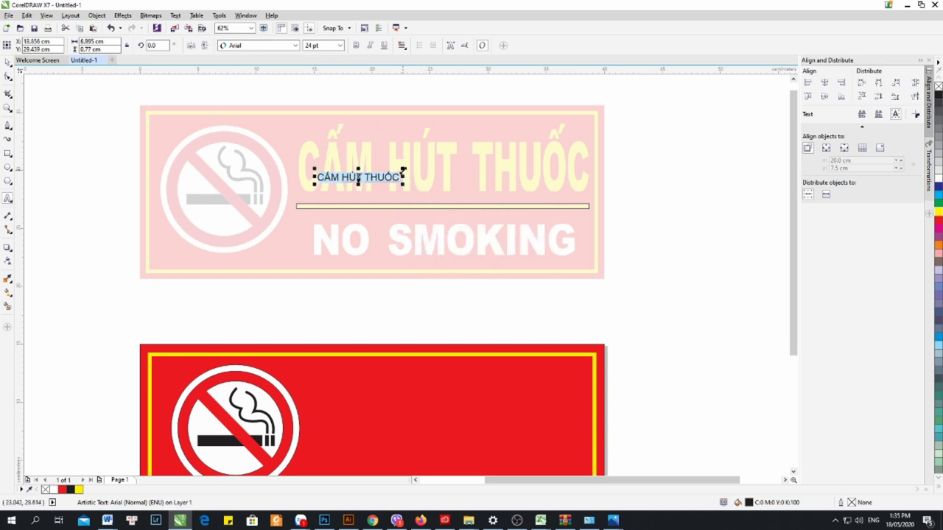
- Enlarge the CẤM HÚT THUỐC text to about 24.7 cm wide and place it over the reference heading
{"action": "left_click_drag", "start_coordinate": [403, 170], "coordinate": [518, 162]}
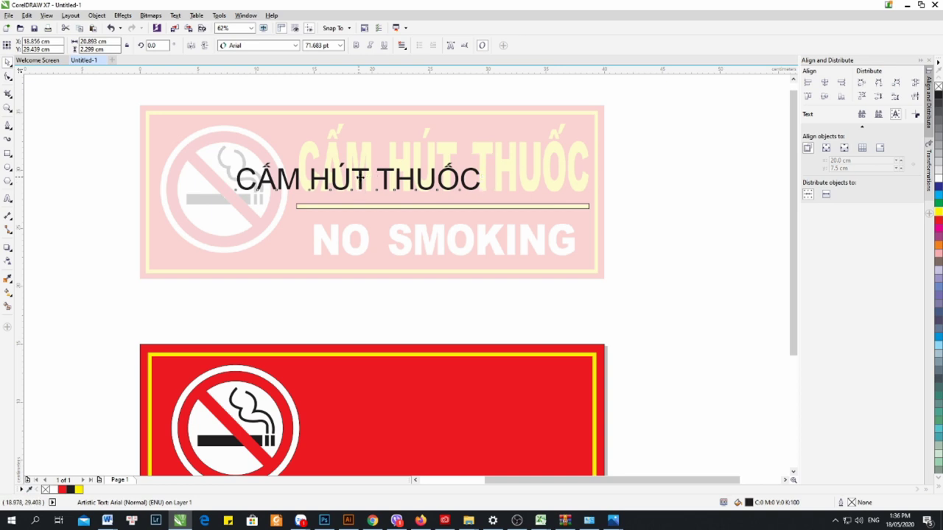
{"action": "left_click_drag", "start_coordinate": [357, 179], "coordinate": [421, 177]}
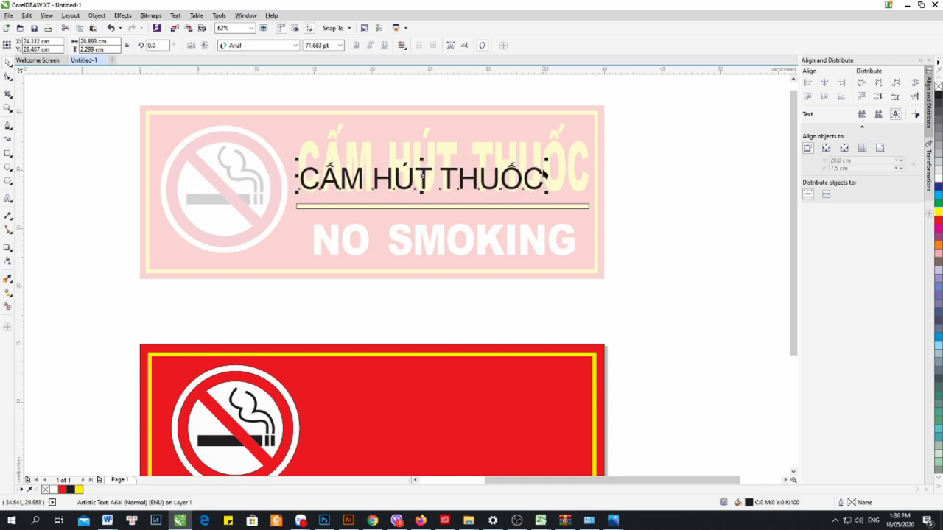
{"action": "left_click_drag", "start_coordinate": [547, 157], "coordinate": [589, 152]}
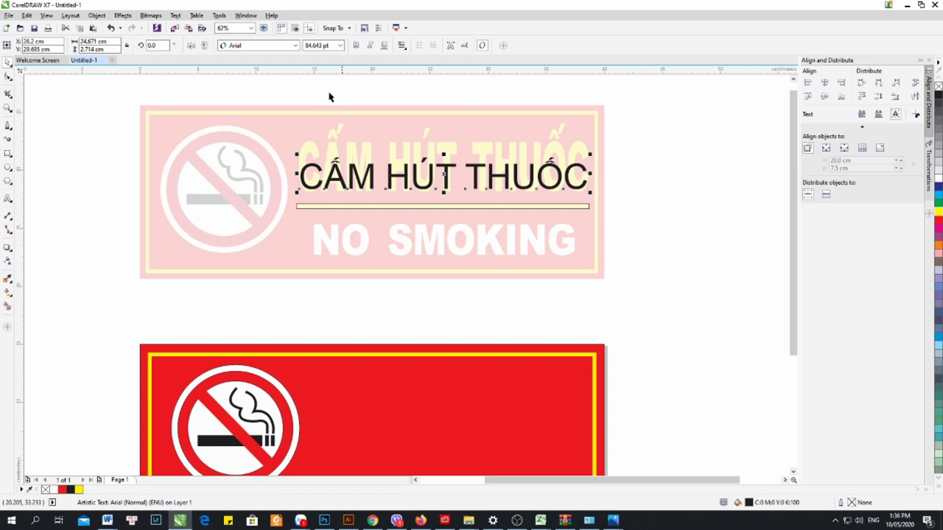
- Try bold on the CẤM HÚT THUỐC heading and set its font to UTM Swiss 721 Black Condensed
{"action": "left_click", "coordinate": [356, 45]}
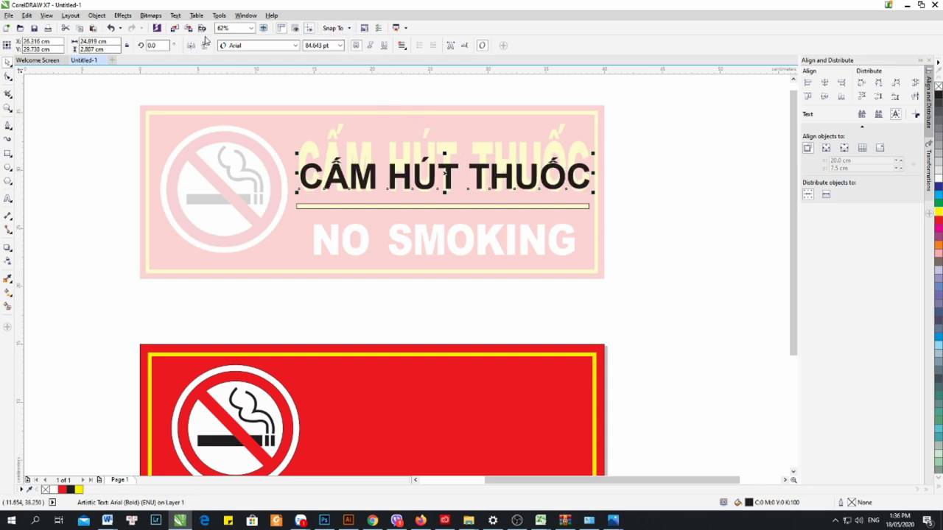
{"action": "left_click", "coordinate": [272, 46]}
{"action": "left_click", "coordinate": [272, 46]}
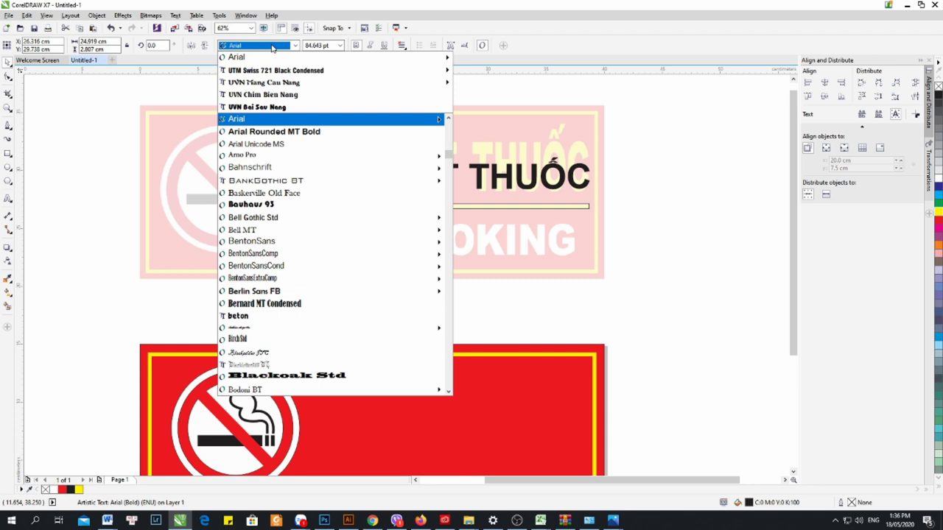
{"action": "left_click", "coordinate": [274, 70]}
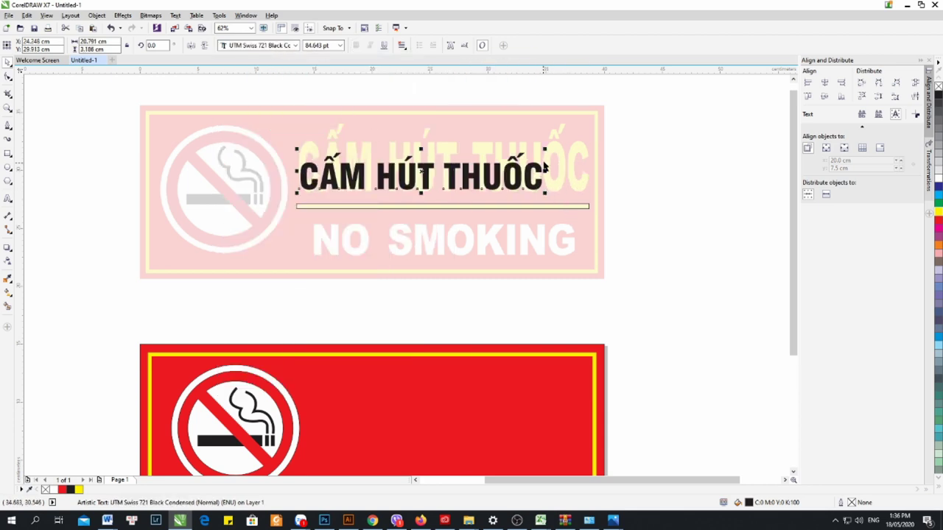
- Stretch the CẤM HÚT THUỐC heading to about 24.8 x 5.7 cm and align it over the reference heading
{"action": "left_click_drag", "start_coordinate": [545, 150], "coordinate": [580, 135]}
{"action": "left_click_drag", "start_coordinate": [421, 172], "coordinate": [442, 167]}
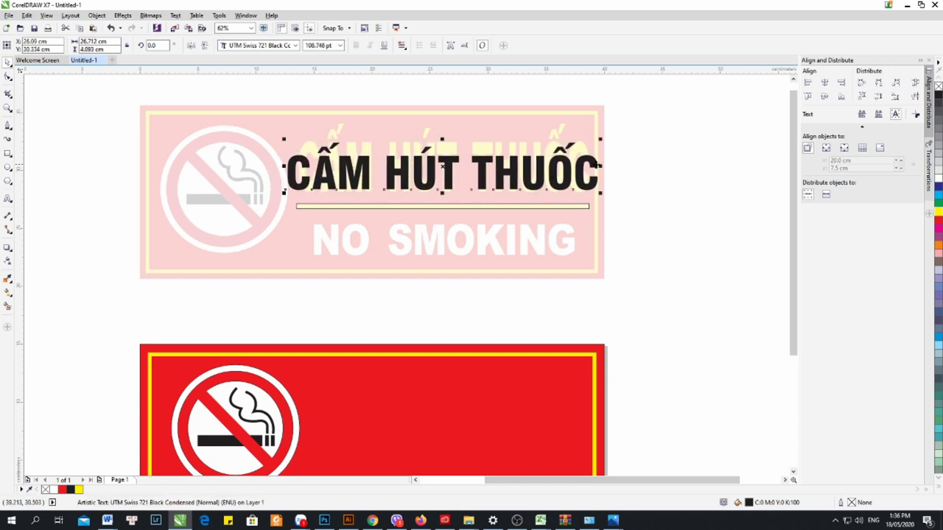
{"action": "left_click_drag", "start_coordinate": [603, 166], "coordinate": [593, 167]}
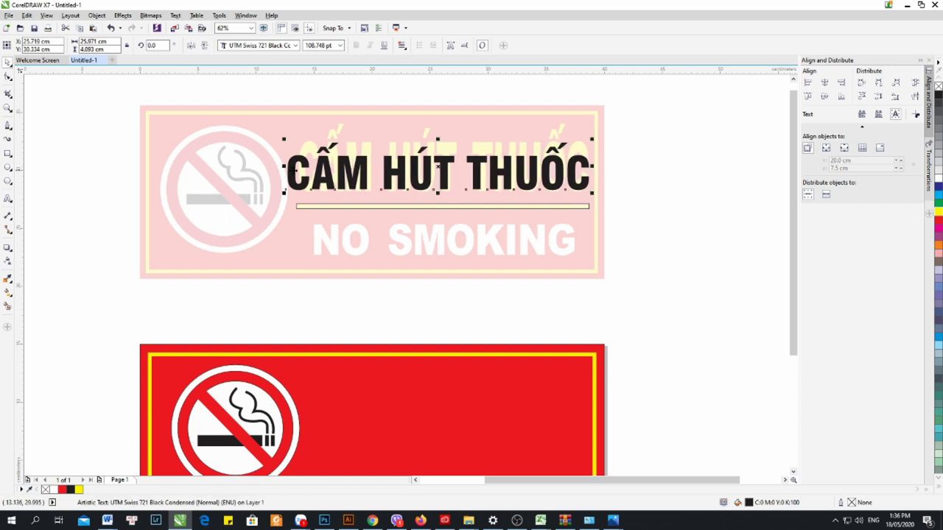
{"action": "left_click_drag", "start_coordinate": [284, 166], "coordinate": [296, 167]}
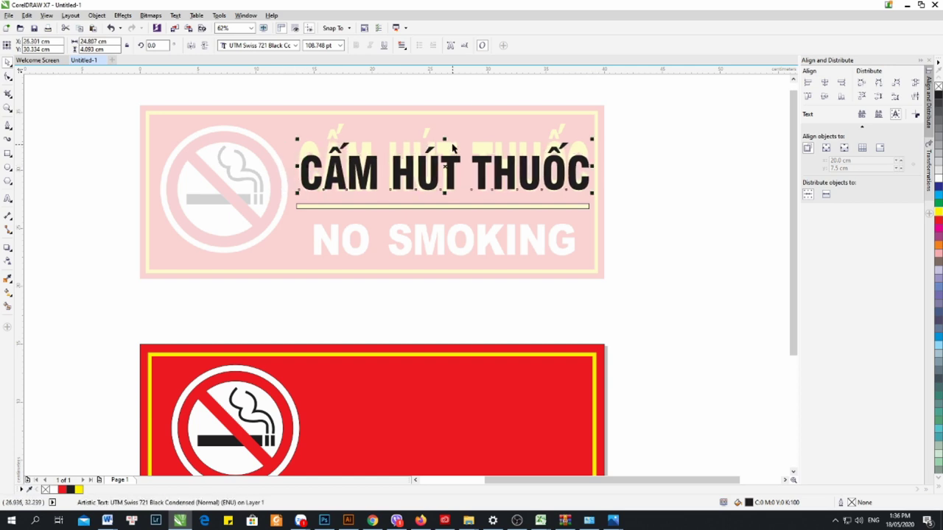
{"action": "left_click_drag", "start_coordinate": [446, 148], "coordinate": [446, 120]}
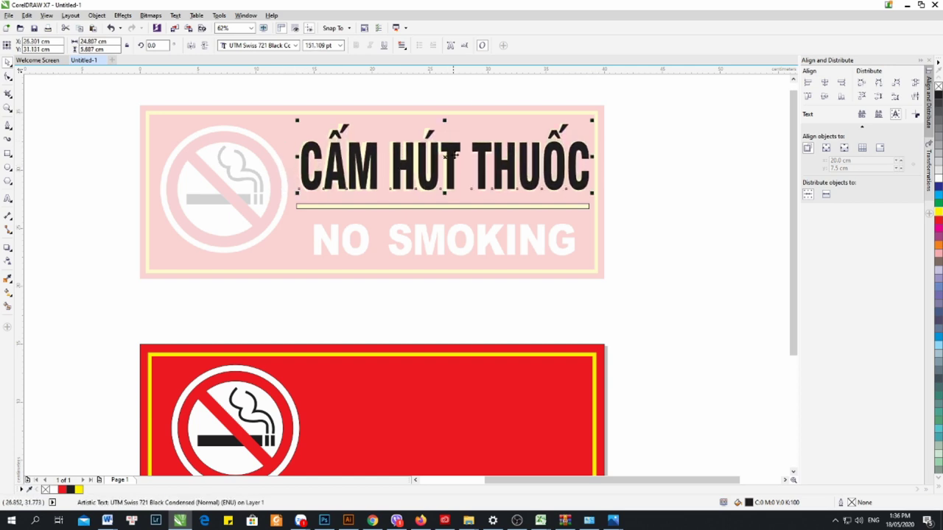
{"action": "left_click_drag", "start_coordinate": [444, 160], "coordinate": [441, 159]}
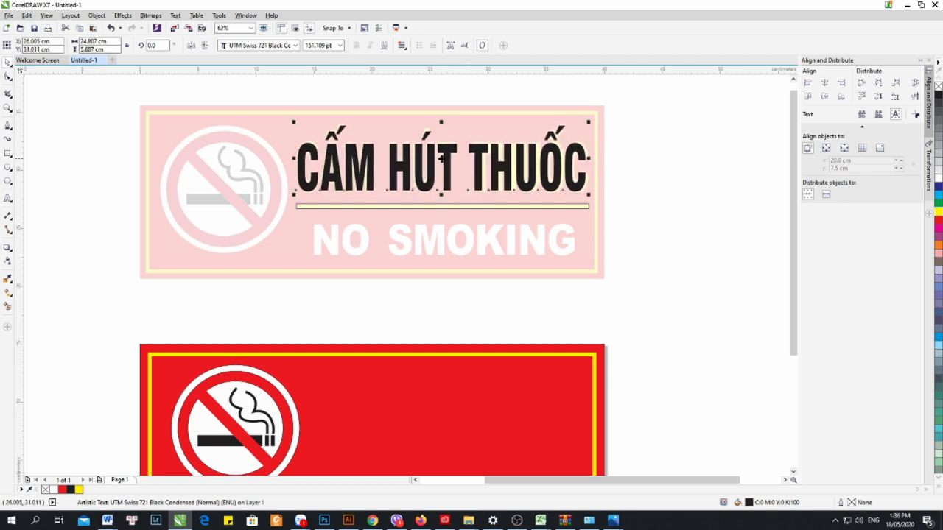
- Add the artistic text "no smoking" over the reference's lower text line
{"action": "left_click", "coordinate": [7, 199]}
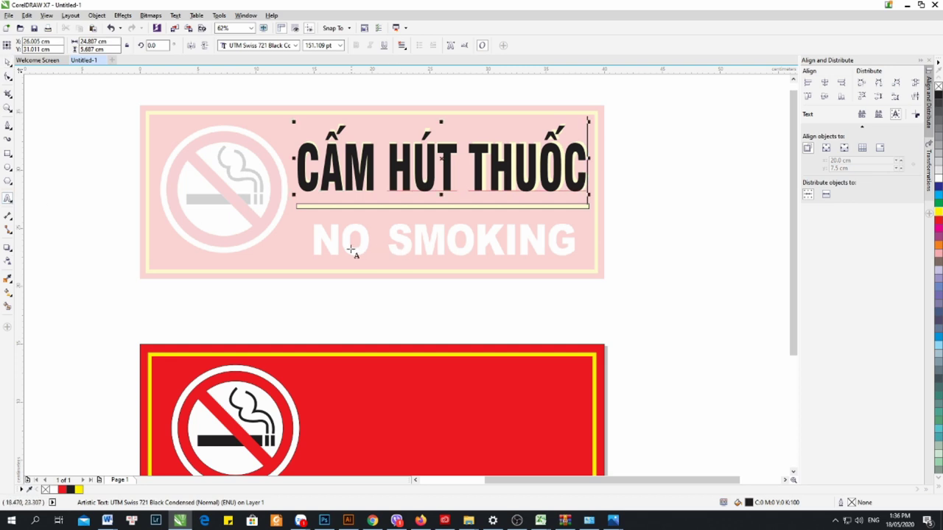
{"action": "left_click", "coordinate": [338, 246]}
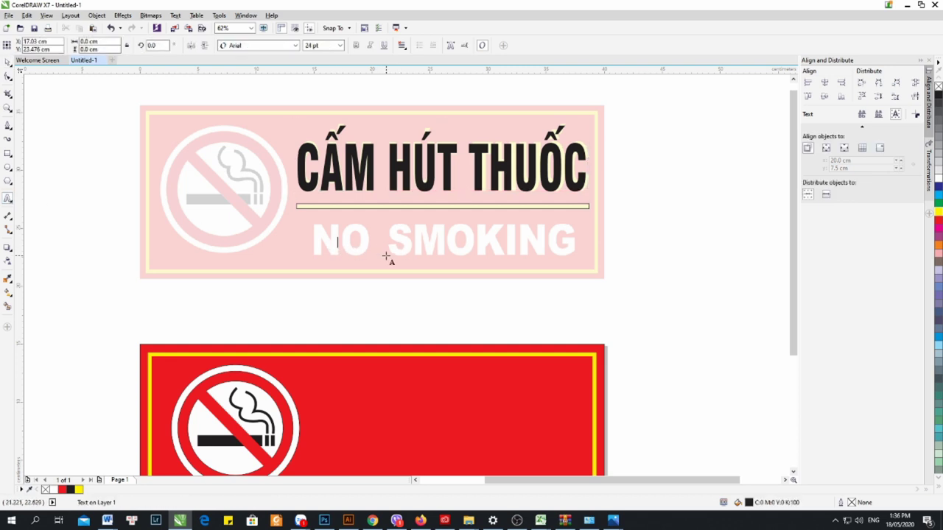
{"action": "type", "text": "no"}
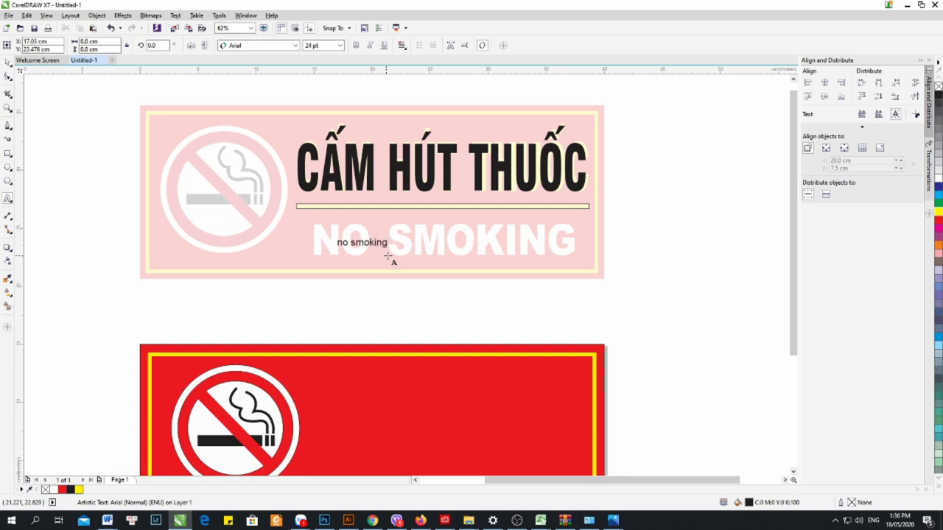
{"action": "type", "text": " smoking"}
- Convert the whole "no smoking" text to UPPERCASE
{"action": "key", "text": "ctrl+a"}
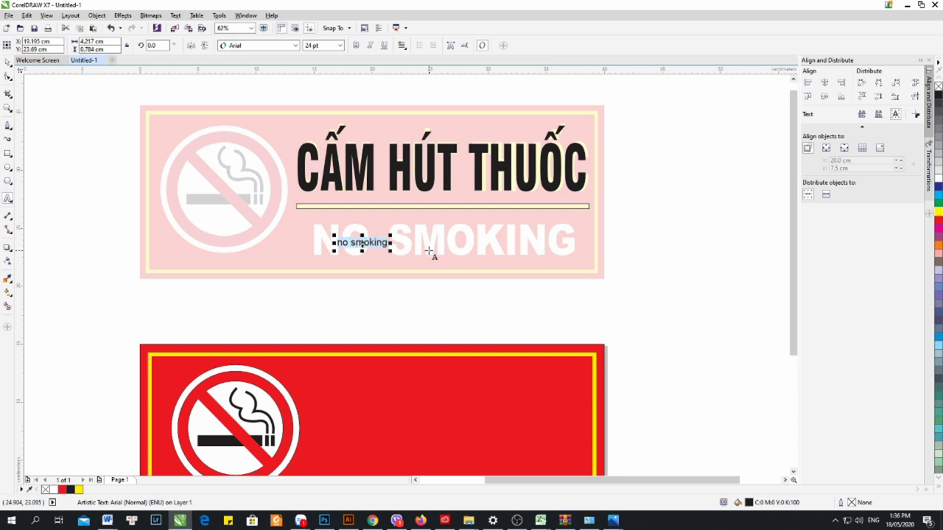
{"action": "key", "text": "shift+F3"}
{"action": "left_click", "coordinate": [423, 251]}
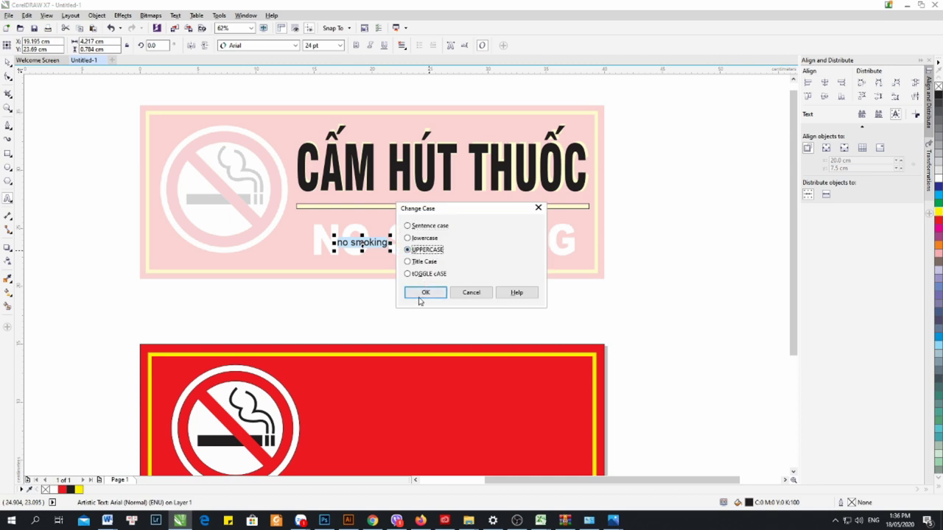
{"action": "left_click", "coordinate": [423, 294]}
- Set the font of the NO SMOKING text to UTM Swiss 721 Black Condensed
{"action": "left_click", "coordinate": [7, 62]}
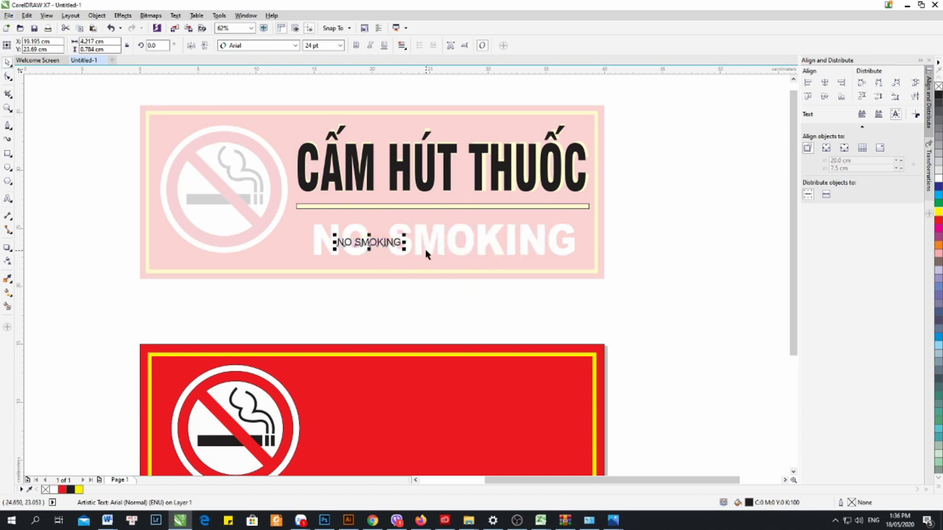
{"action": "left_click", "coordinate": [295, 45]}
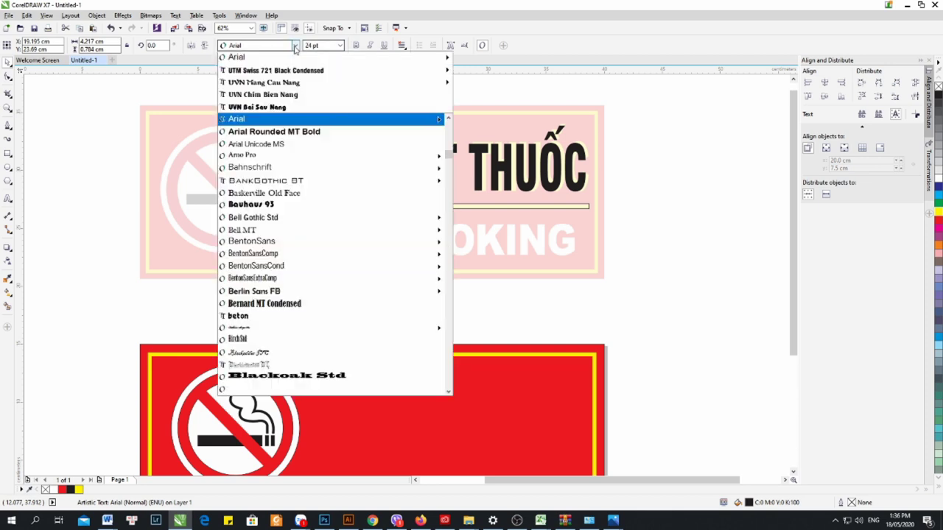
{"action": "left_click", "coordinate": [274, 68]}
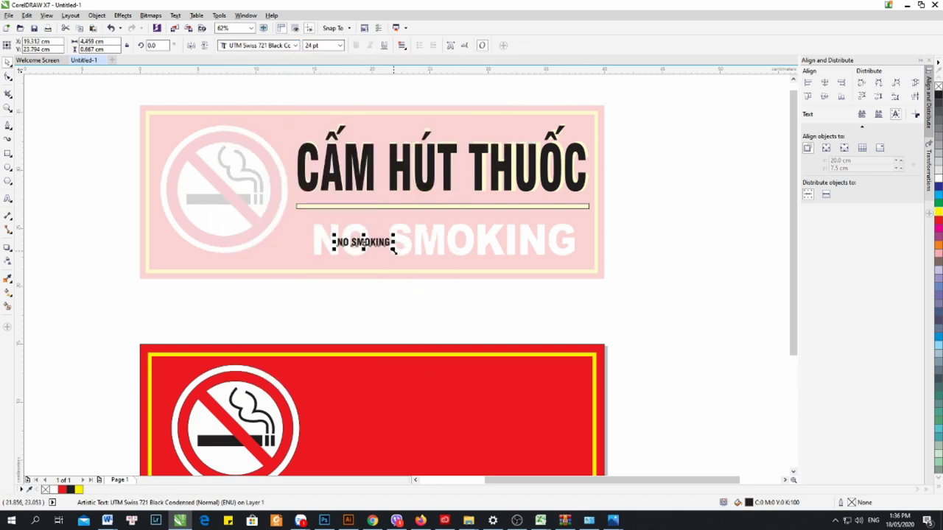
- Enlarge and stretch the NO SMOKING text to about 22.4 x 2.7 cm, aligned over the reference's lower text line
{"action": "left_click_drag", "start_coordinate": [394, 249], "coordinate": [552, 274]}
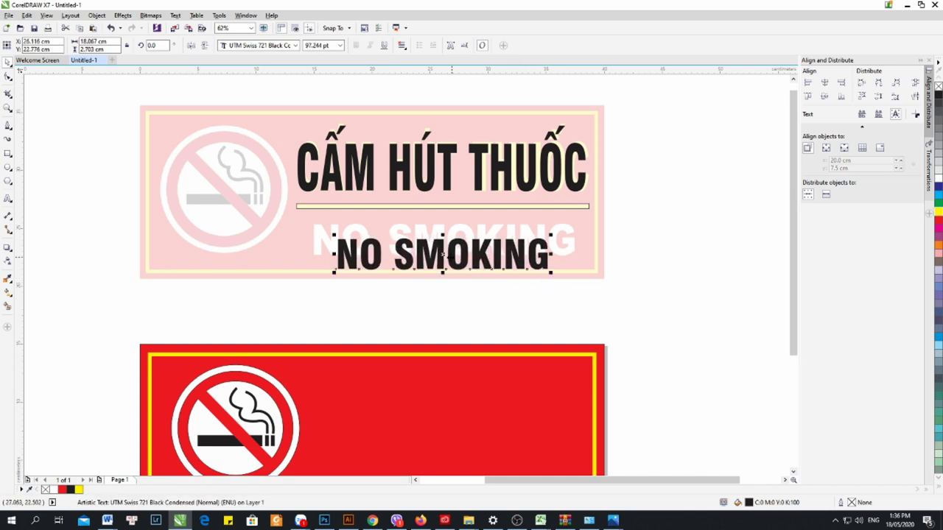
{"action": "mouse_move", "coordinate": [443, 254]}
{"action": "left_mouse_down"}
{"action": "mouse_move", "coordinate": [419, 232]}
{"action": "mouse_move", "coordinate": [431, 241]}
{"action": "left_mouse_up"}
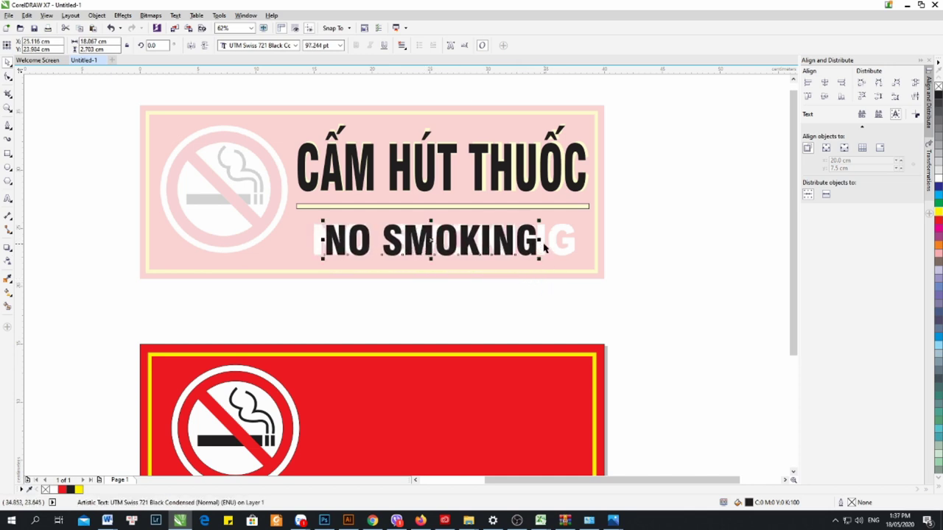
{"action": "left_click_drag", "start_coordinate": [541, 240], "coordinate": [578, 240]}
{"action": "left_click_drag", "start_coordinate": [322, 240], "coordinate": [310, 235]}
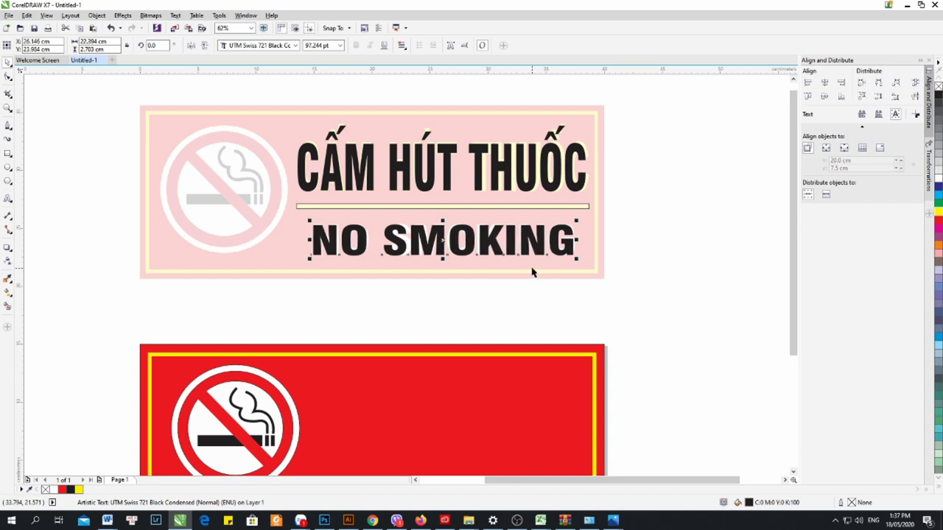
{"action": "scroll", "coordinate": [388, 215], "scroll_direction": "down", "scroll_amount": 2}
{"action": "left_click", "coordinate": [602, 209]}
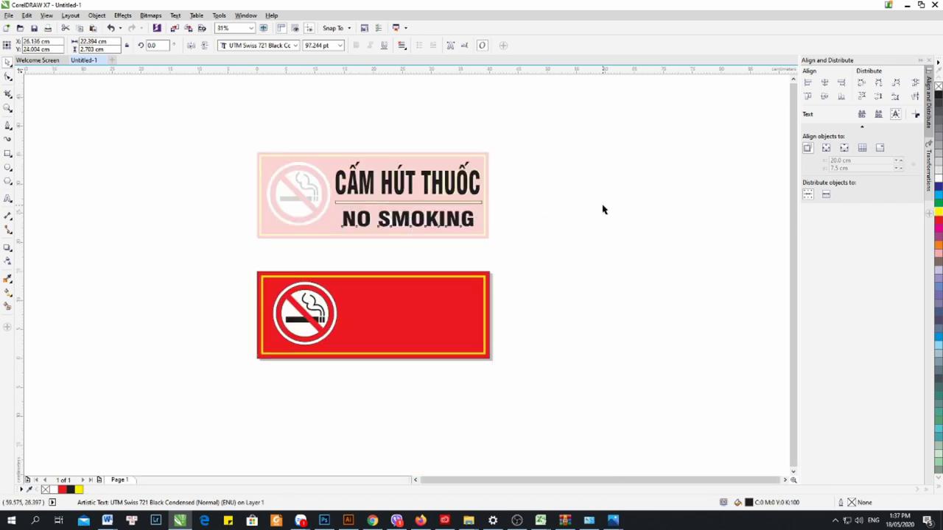
- Fill the divider bar between the two text lines with yellow and remove its outline
{"action": "left_click", "coordinate": [432, 202]}
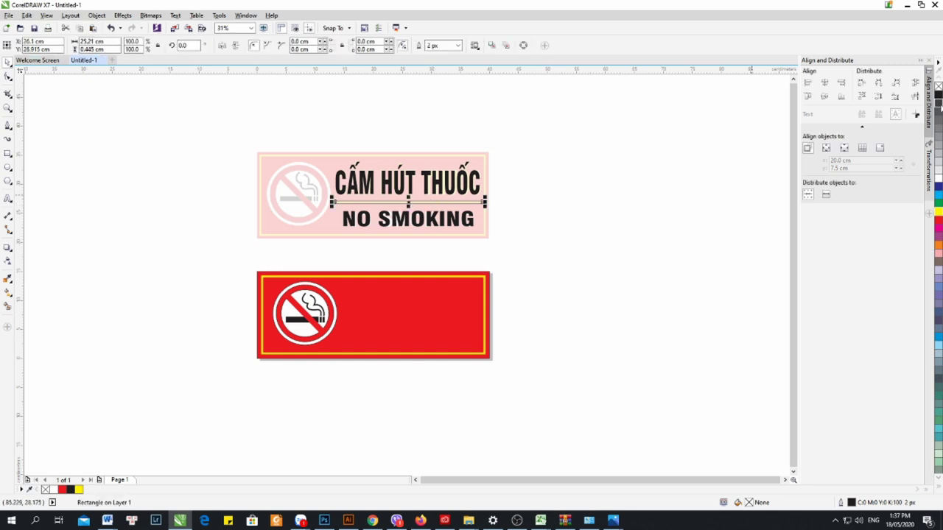
{"action": "left_click", "coordinate": [940, 212]}
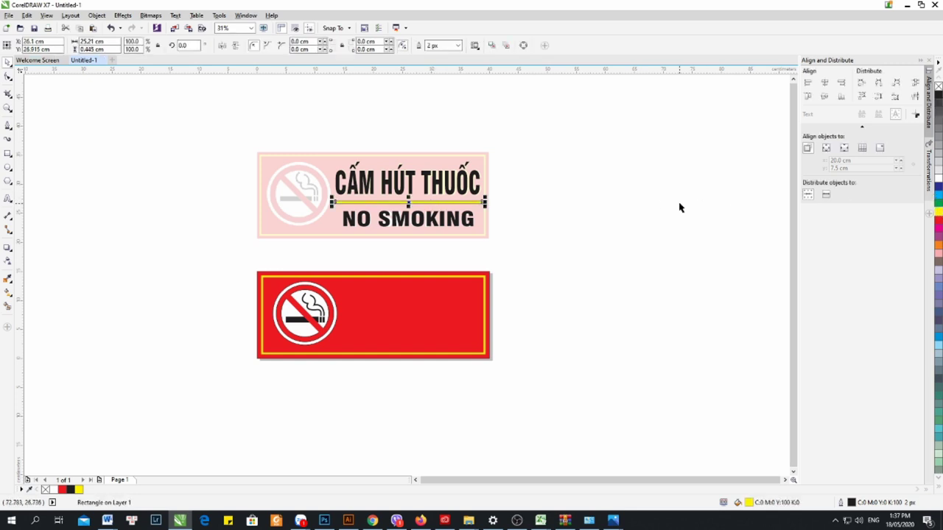
{"action": "left_click", "coordinate": [696, 155]}
- Move both text lines and the divider bar together from the reference down onto the red sign
{"action": "left_click_drag", "start_coordinate": [319, 138], "coordinate": [555, 248]}
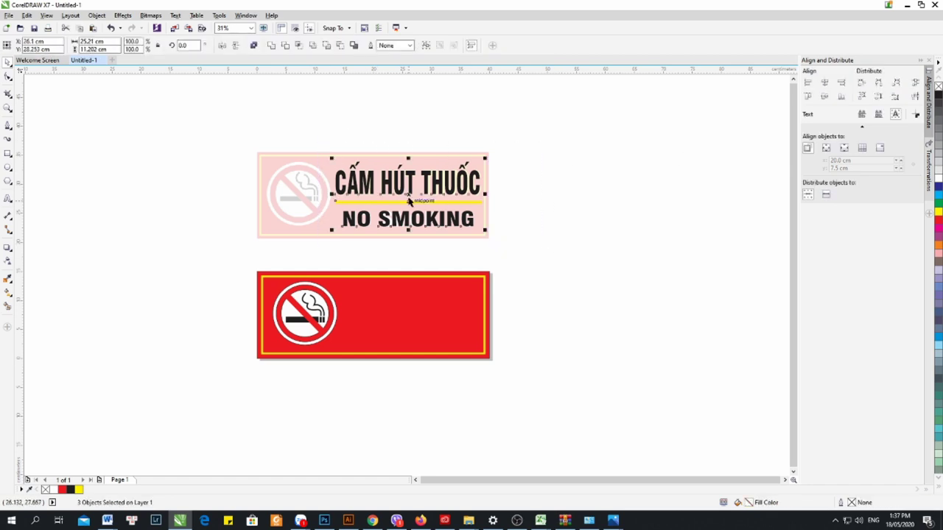
{"action": "left_click_drag", "start_coordinate": [409, 197], "coordinate": [414, 312]}
{"action": "left_click", "coordinate": [546, 300]}
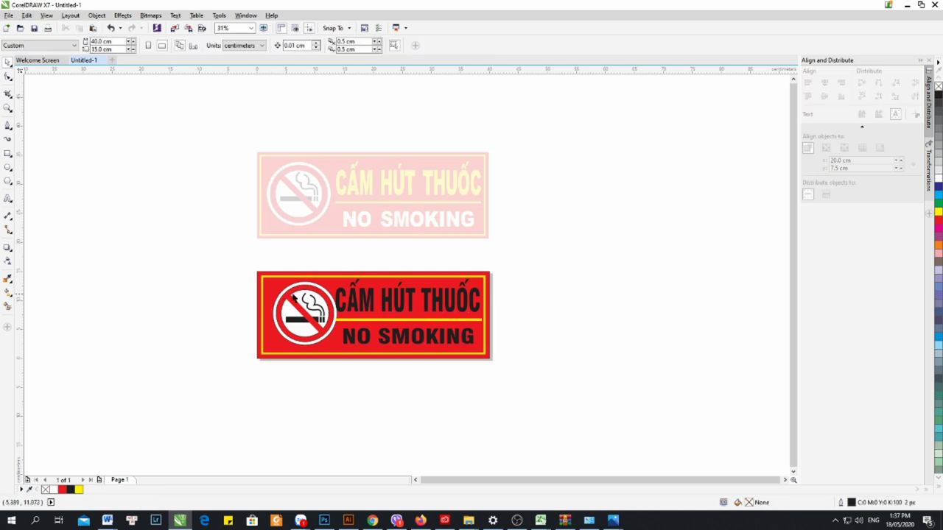
- Fill the CẤM HÚT THUỐC heading with yellow and the NO SMOKING text with white
{"action": "scroll", "coordinate": [354, 305], "scroll_direction": "up", "scroll_amount": 2}
{"action": "left_click", "coordinate": [381, 303]}
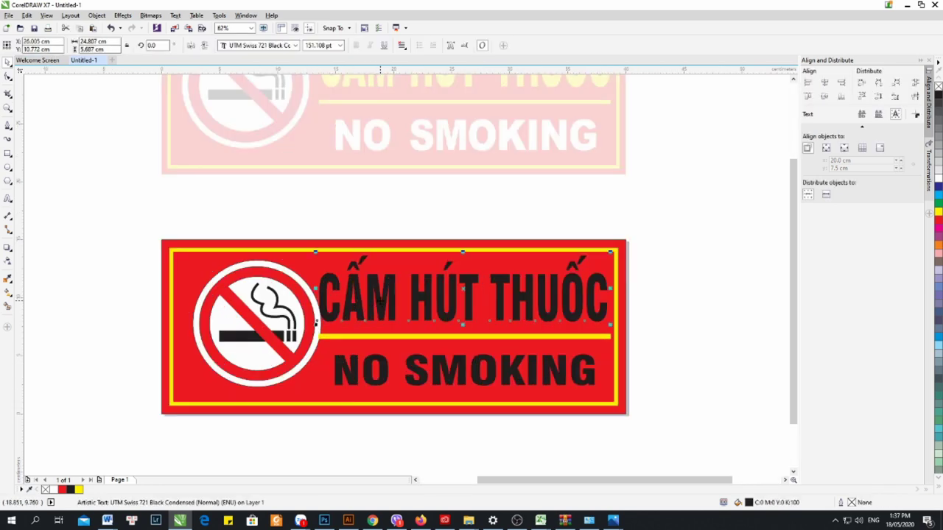
{"action": "left_click", "coordinate": [938, 213]}
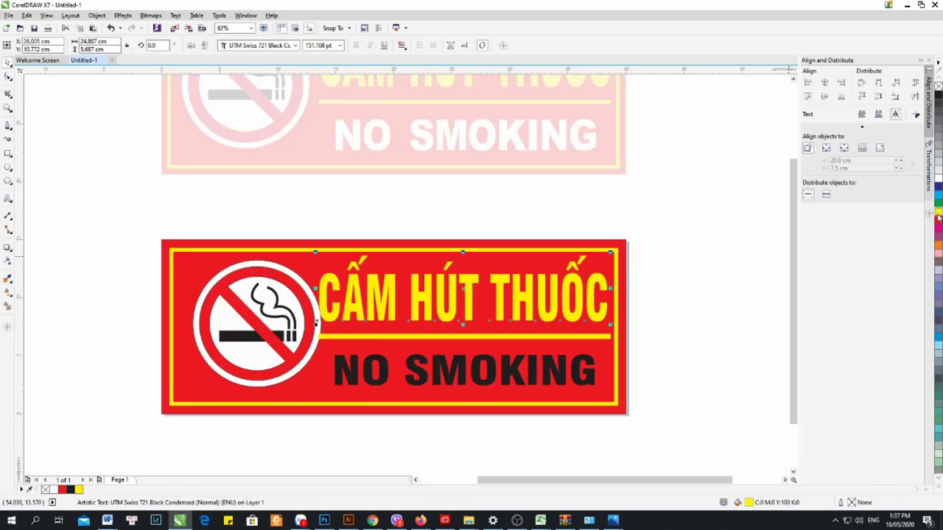
{"action": "key", "text": "Escape"}
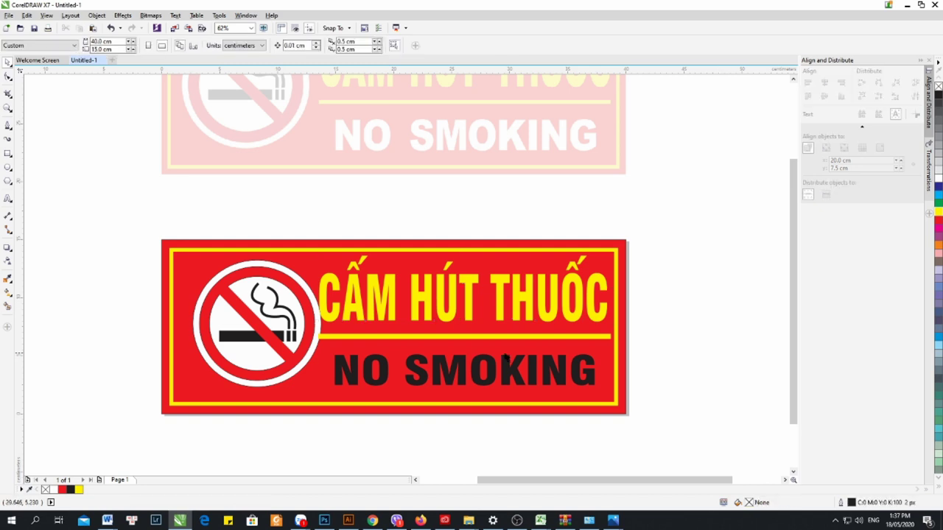
{"action": "left_click", "coordinate": [484, 386]}
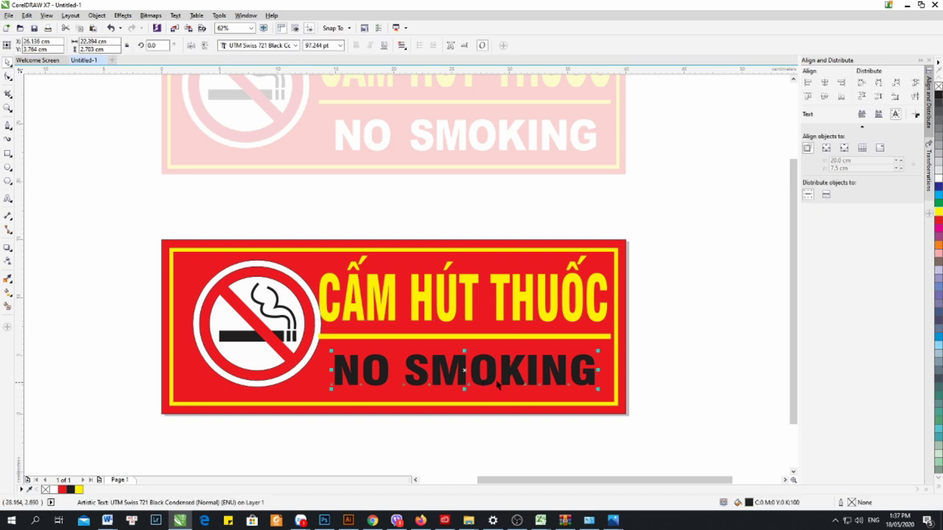
{"action": "left_click", "coordinate": [939, 179]}
{"action": "key", "text": "Escape"}
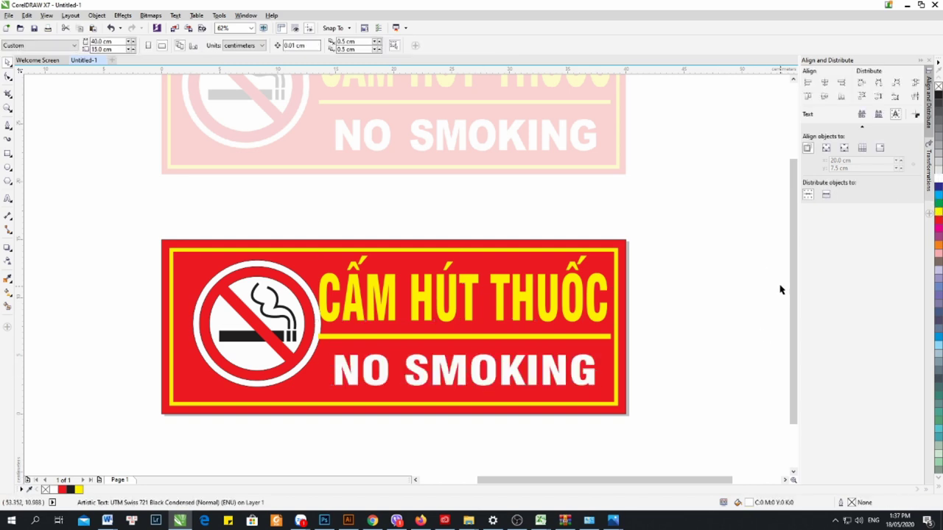
- Shift the grouped no-smoking symbol left, clear of the text, to an X position of about 7.3 cm
{"action": "left_click_drag", "start_coordinate": [174, 222], "coordinate": [325, 442]}
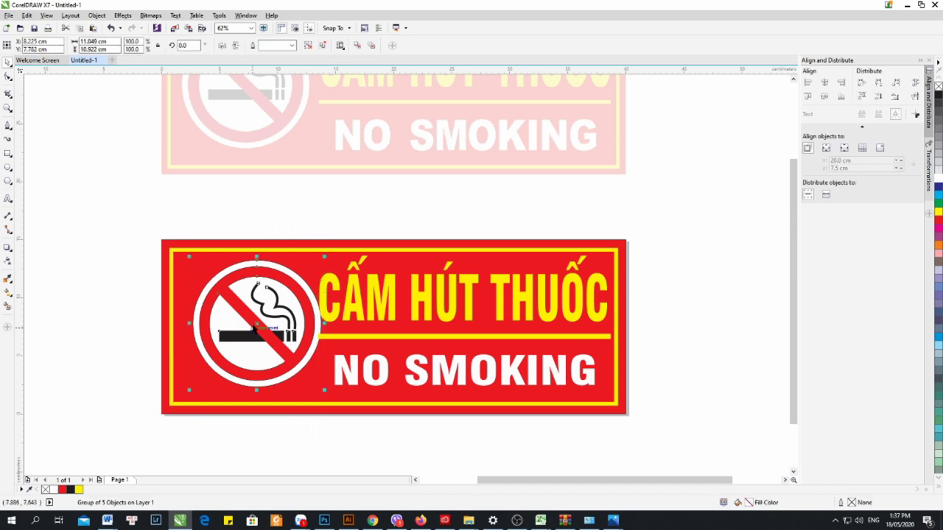
{"action": "left_click_drag", "start_coordinate": [254, 326], "coordinate": [245, 324]}
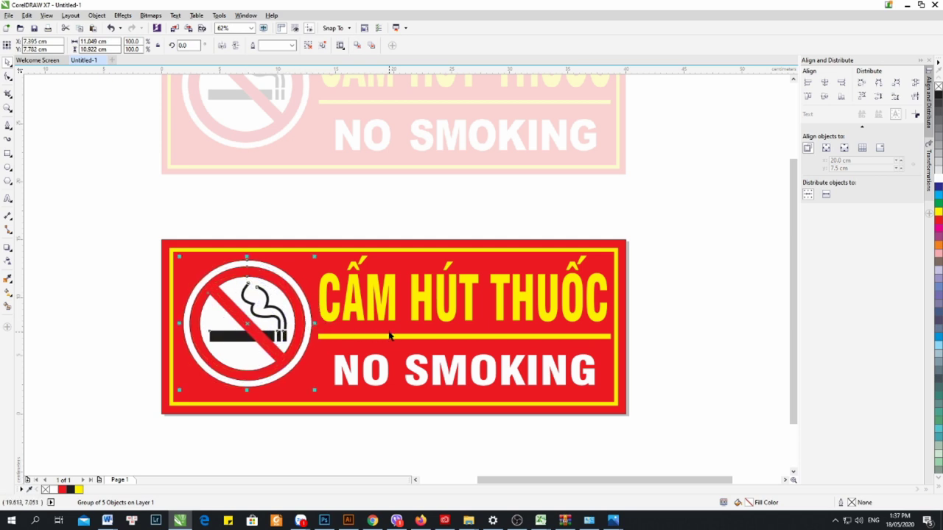
{"action": "scroll", "coordinate": [326, 329], "scroll_direction": "down", "scroll_amount": 1}
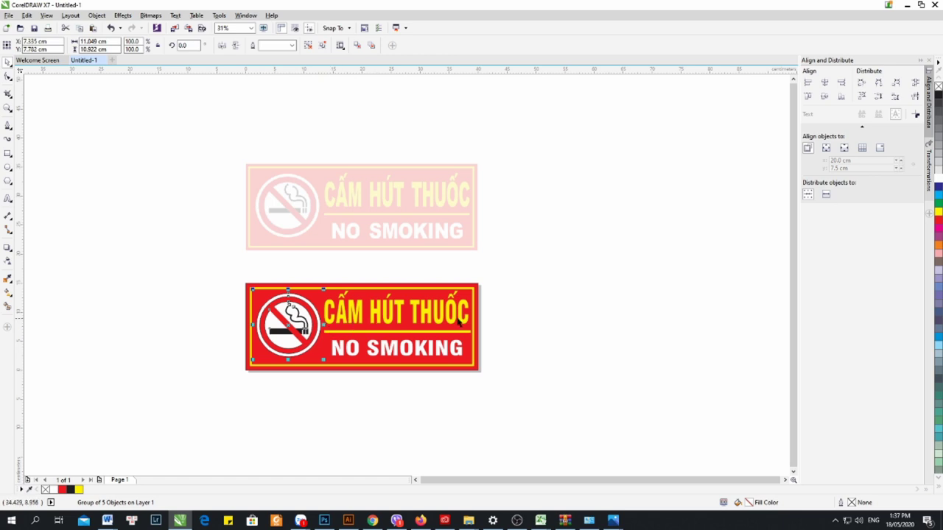
{"action": "left_click", "coordinate": [623, 319]}
- Group the CẤM HÚT THUỐC heading, the divider bar and the NO SMOKING text
{"action": "scroll", "coordinate": [406, 327], "scroll_direction": "up", "scroll_amount": 1}
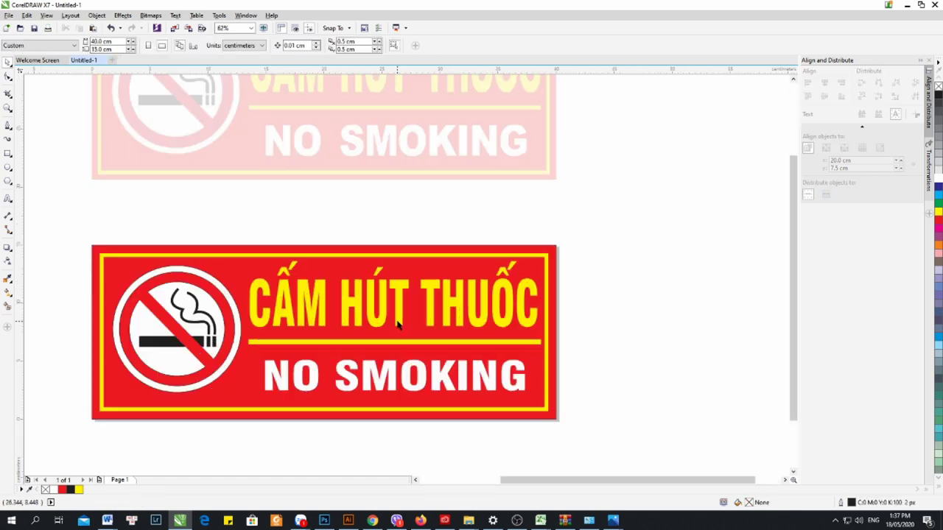
{"action": "left_click", "coordinate": [452, 310]}
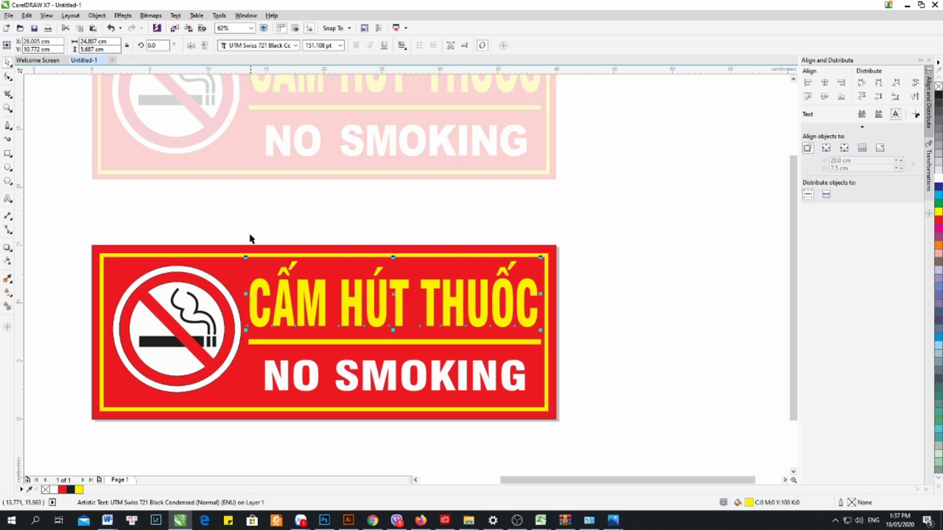
{"action": "left_click_drag", "start_coordinate": [238, 237], "coordinate": [564, 403]}
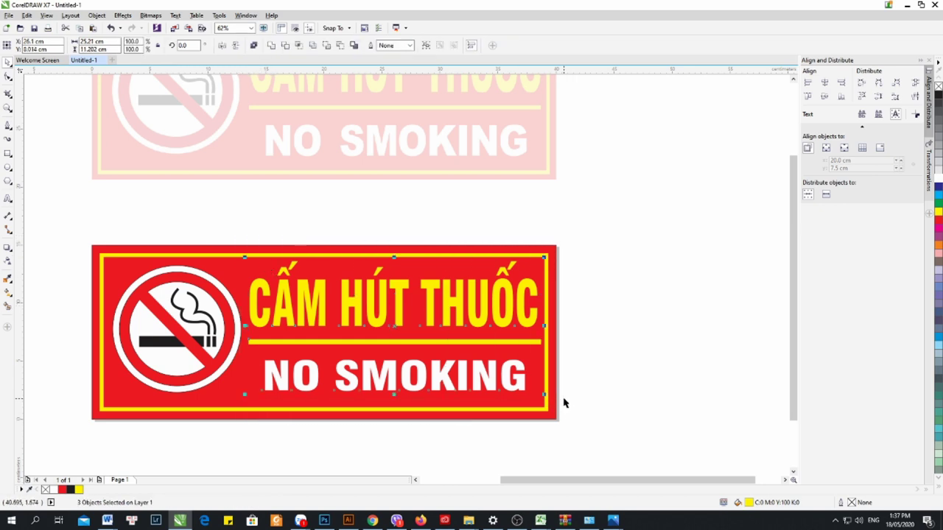
{"action": "right_click", "coordinate": [430, 319]}
{"action": "mouse_move", "coordinate": [459, 242]}
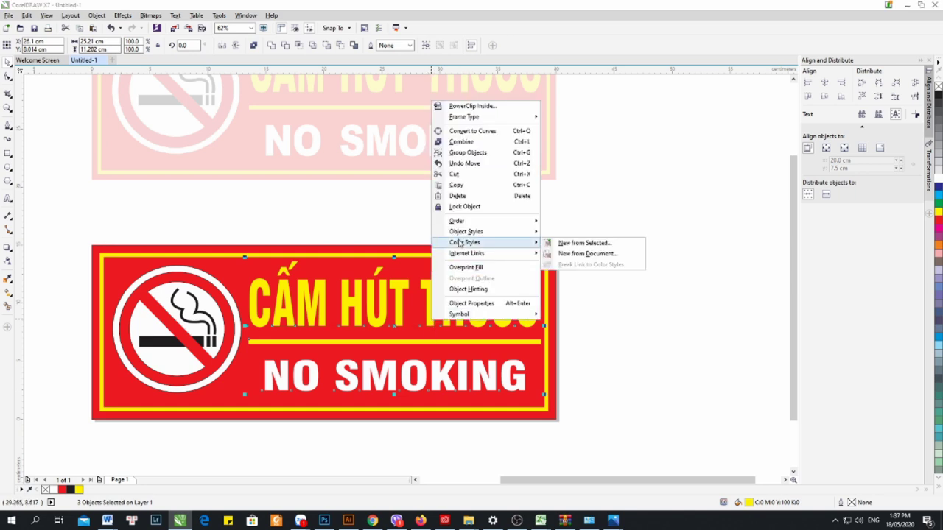
{"action": "left_click", "coordinate": [471, 152]}
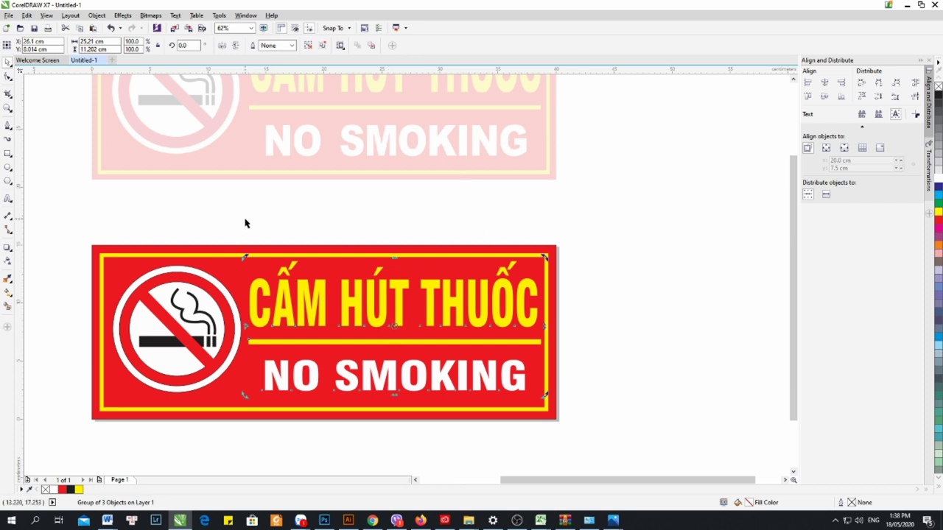
- Try to centre the text group horizontally on the yellow border rectangle
{"action": "left_click", "coordinate": [245, 221]}
{"action": "left_click", "coordinate": [291, 301]}
{"action": "left_click", "coordinate": [233, 270], "text": "shift"}
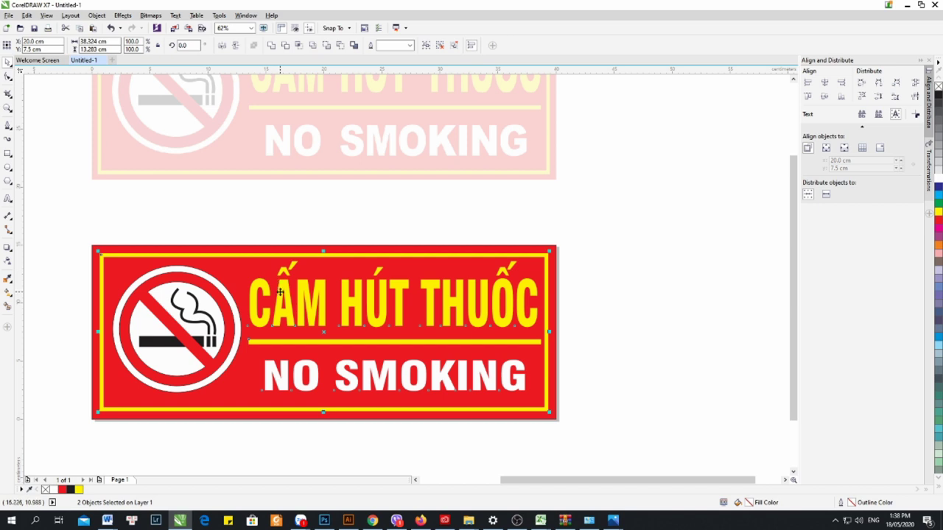
{"action": "key", "text": "c"}
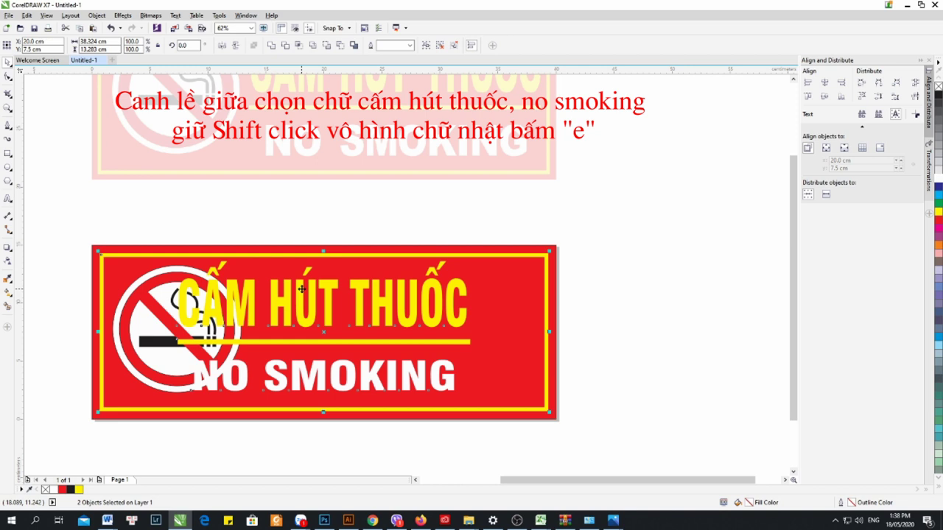
{"action": "key", "text": "ctrl+z"}
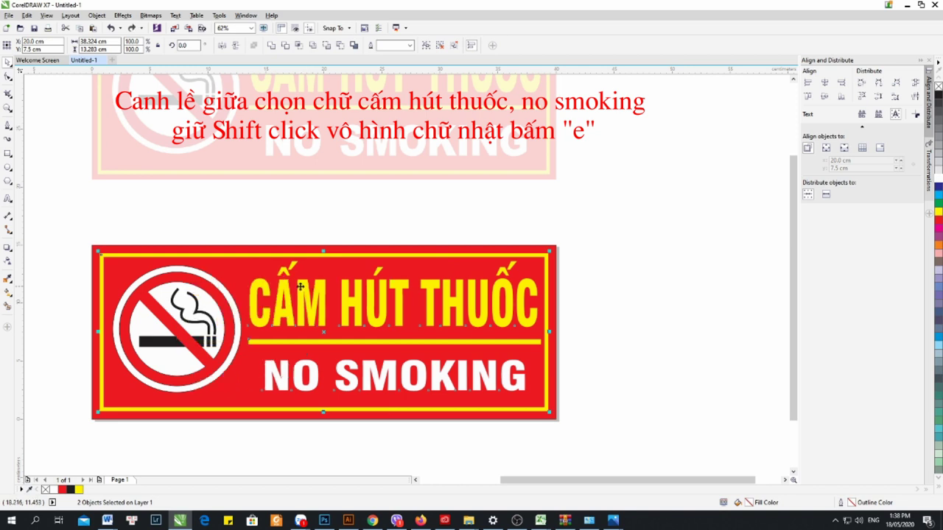
- Centre the text group vertically on the yellow border rectangle
{"action": "left_click", "coordinate": [259, 218]}
{"action": "left_click", "coordinate": [287, 304]}
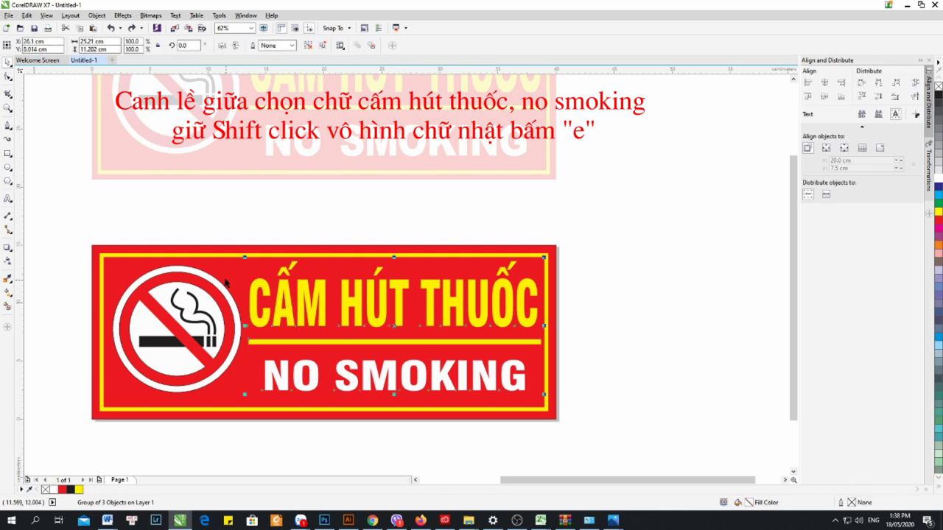
{"action": "left_click", "coordinate": [224, 271], "text": "shift"}
{"action": "key", "text": "e"}
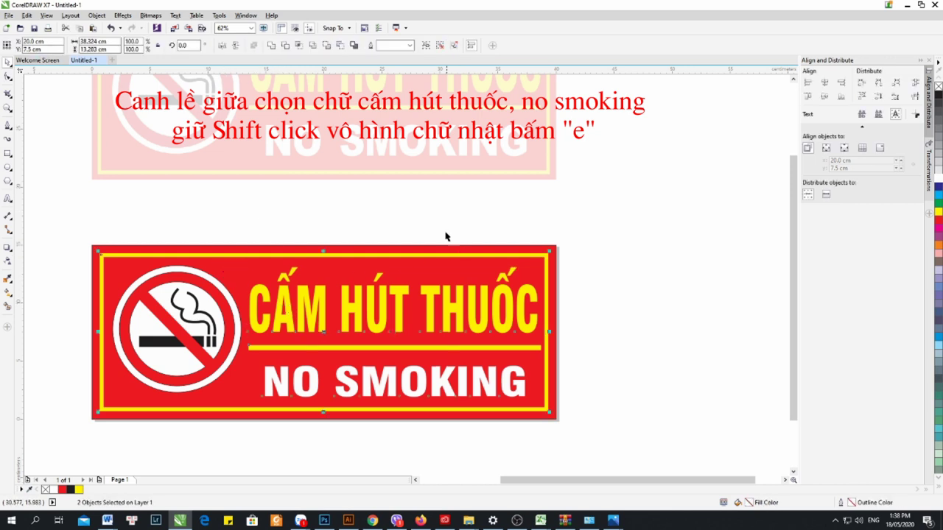
{"action": "left_click", "coordinate": [423, 244]}
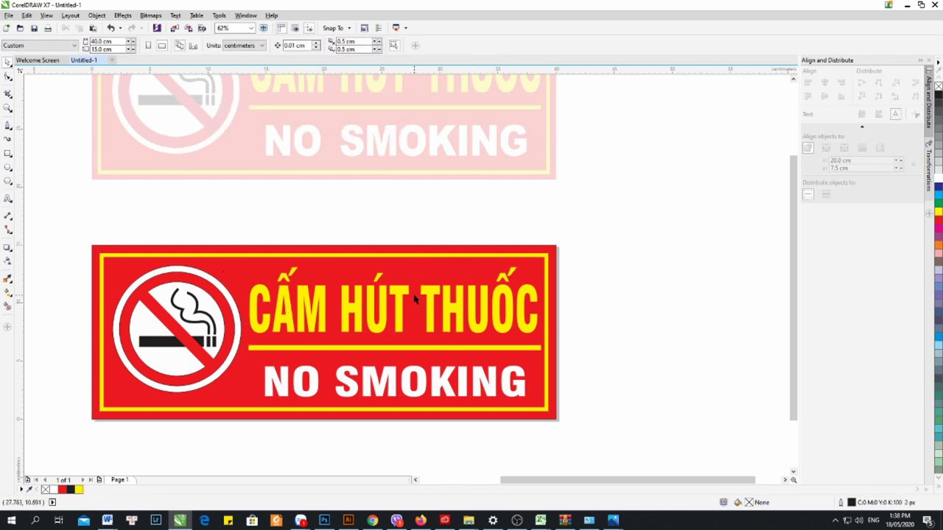
- Nudge the text group left to about X 26.05 cm and scale it down slightly to widen its gap from the border
{"action": "scroll", "coordinate": [436, 317], "scroll_direction": "down", "scroll_amount": 2}
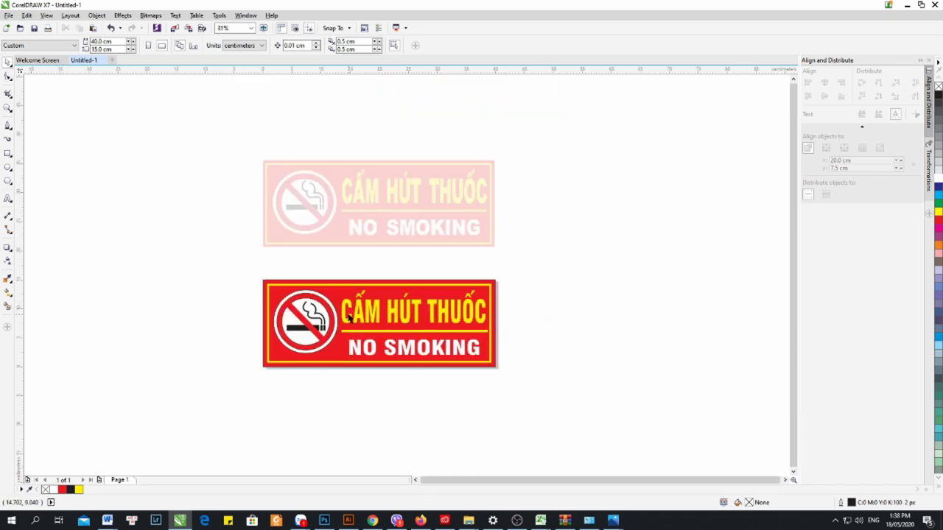
{"action": "left_click", "coordinate": [457, 322]}
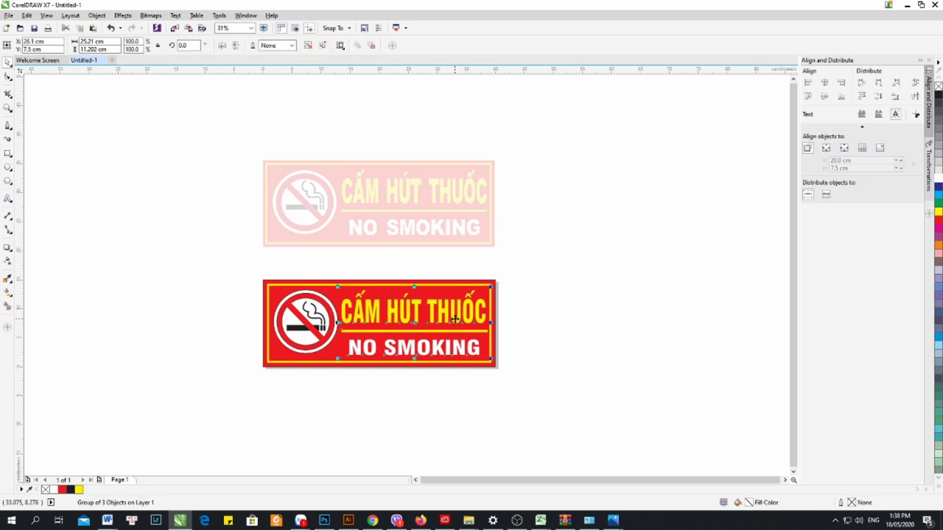
{"action": "scroll", "coordinate": [410, 323], "scroll_direction": "up", "scroll_amount": 2}
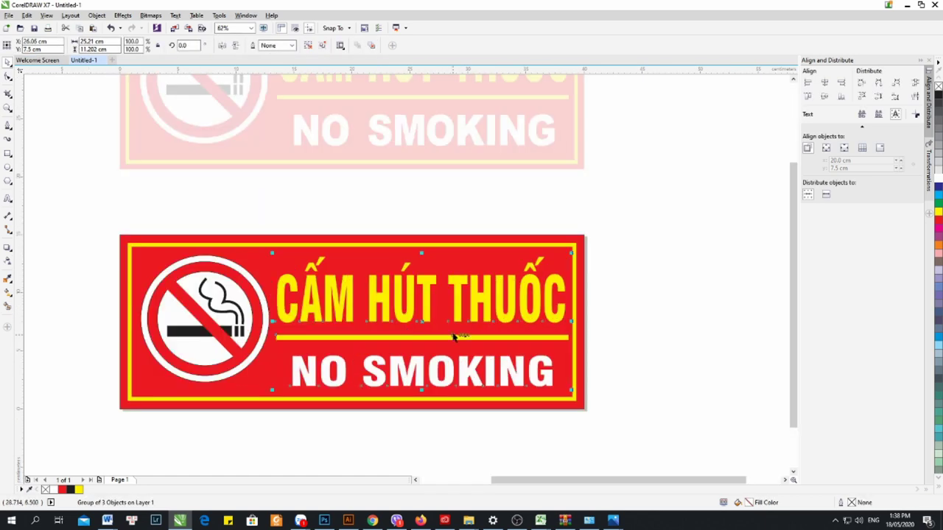
{"action": "scroll", "coordinate": [567, 264], "scroll_direction": "up", "scroll_amount": 2}
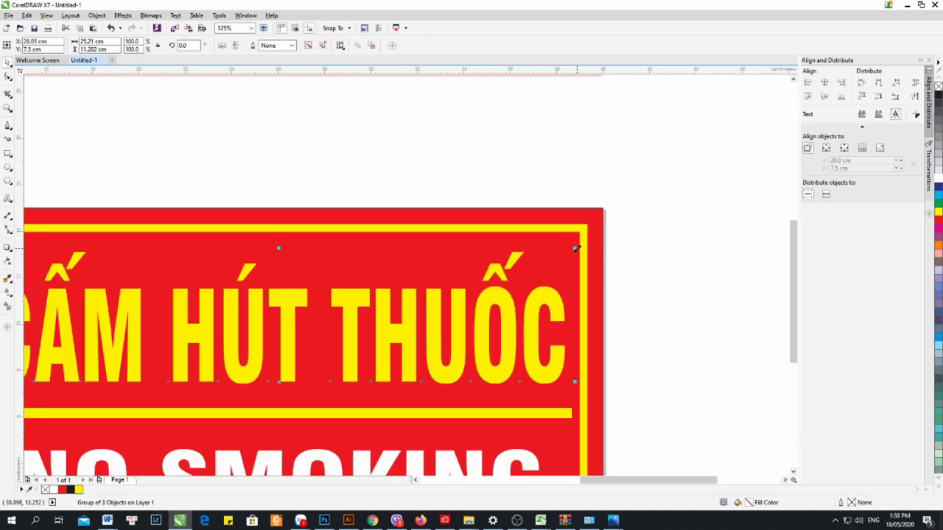
{"action": "scroll", "coordinate": [567, 249], "scroll_direction": "down", "scroll_amount": 2}
{"action": "left_click", "coordinate": [619, 261]}
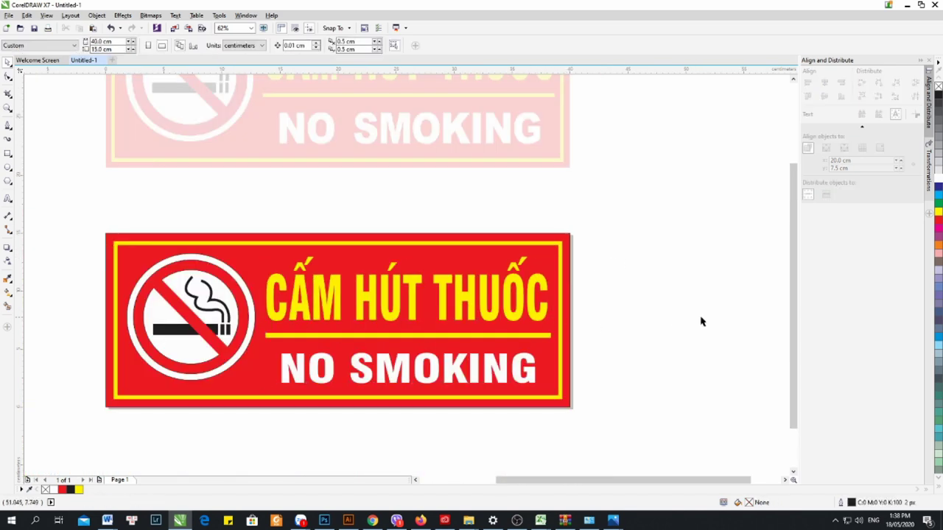
- Centre the no-smoking symbol vertically on the yellow border rectangle
{"action": "left_click", "coordinate": [194, 318]}
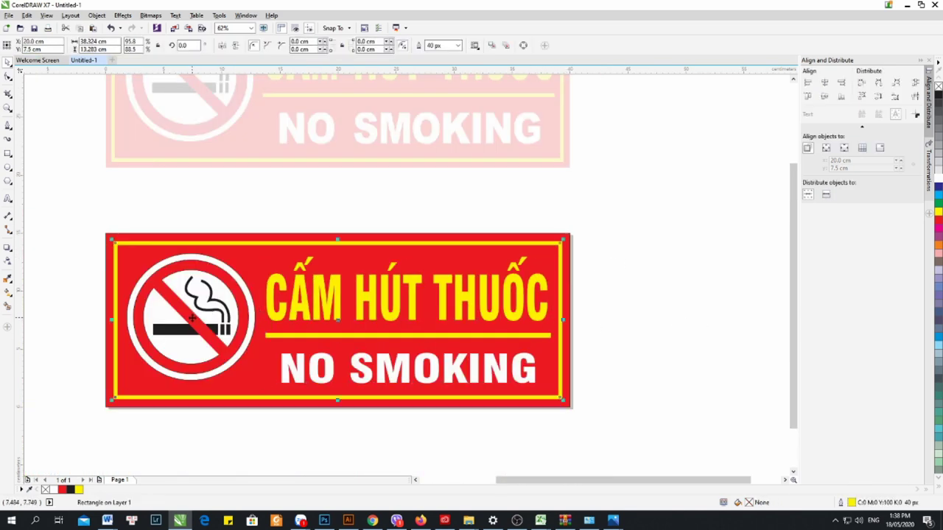
{"action": "left_click_drag", "start_coordinate": [81, 200], "coordinate": [266, 416]}
{"action": "key", "text": "e"}
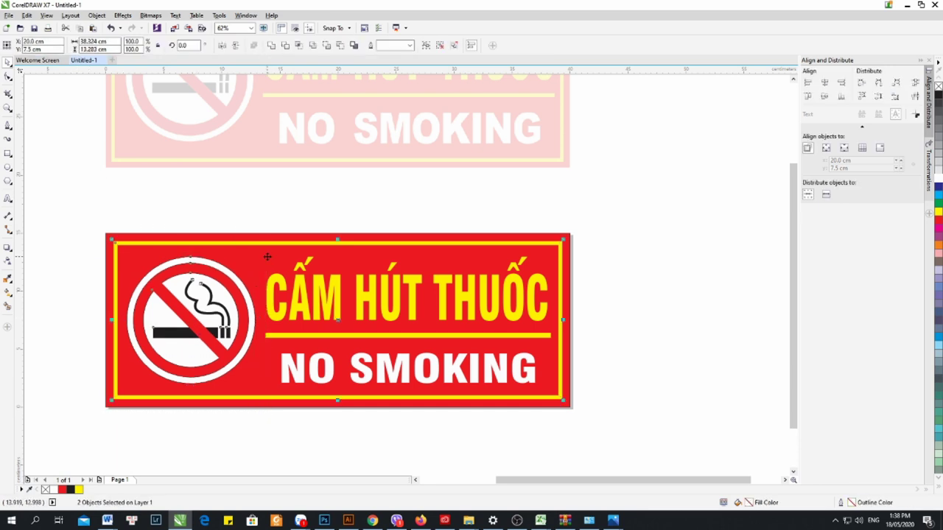
- Save the drawing as a CorelDRAW CDR file named cam hut thuoc on New Volume (E:)
{"action": "scroll", "coordinate": [457, 320], "scroll_direction": "down", "scroll_amount": 1}
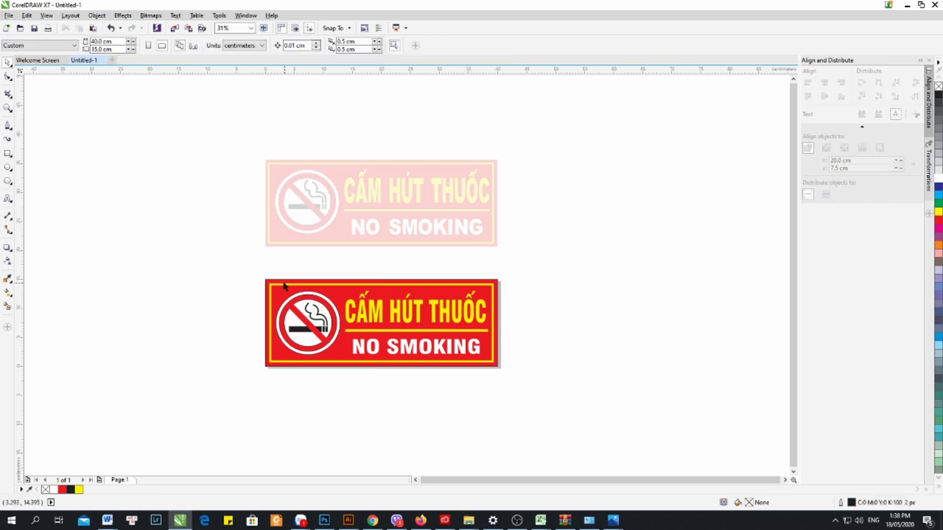
{"action": "mouse_move", "coordinate": [243, 264]}
{"action": "left_mouse_down"}
{"action": "mouse_move", "coordinate": [553, 410]}
{"action": "mouse_move", "coordinate": [275, 311]}
{"action": "mouse_move", "coordinate": [274, 320]}
{"action": "left_mouse_up"}
{"action": "key", "text": "ctrl+s"}
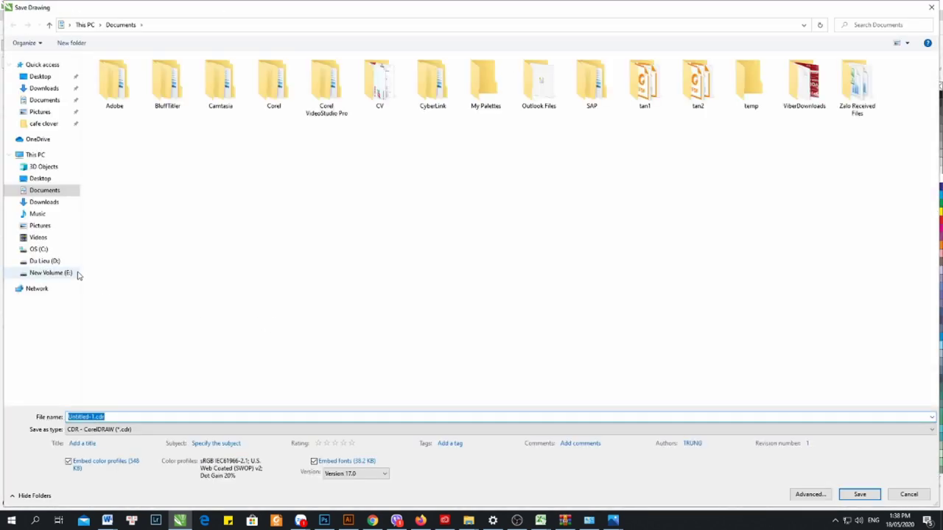
{"action": "left_click", "coordinate": [51, 273]}
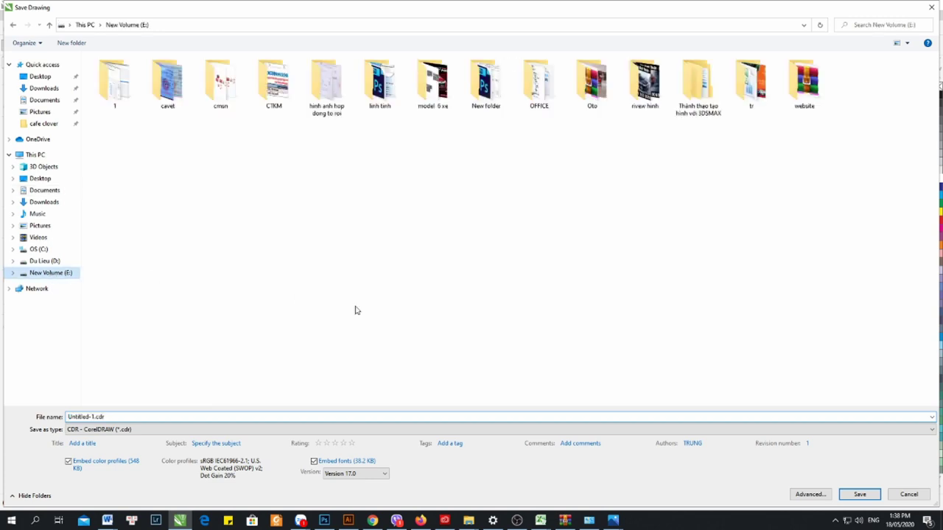
{"action": "left_click", "coordinate": [226, 416]}
{"action": "type", "text": "cam hut thuocf"}
{"action": "left_click", "coordinate": [859, 494]}
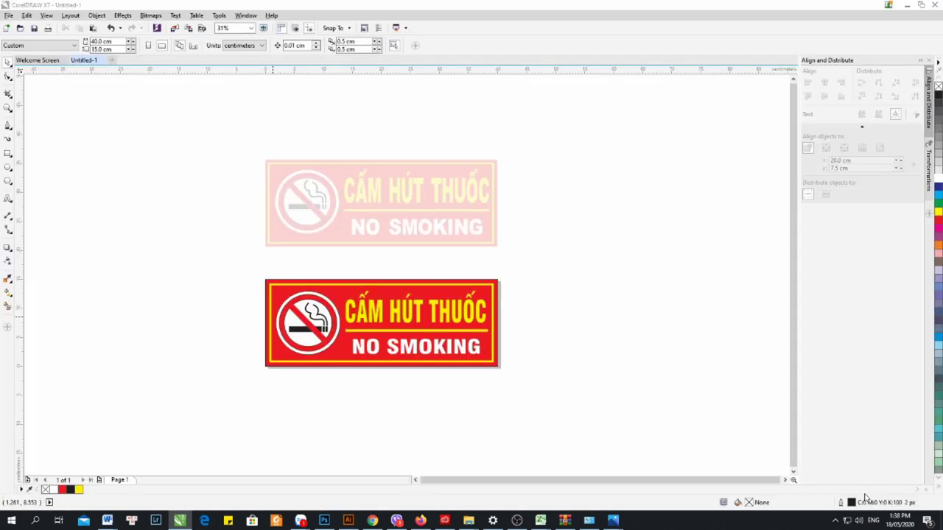
{"action": "left_click", "coordinate": [333, 209]}
{"action": "right_click", "coordinate": [335, 209]}
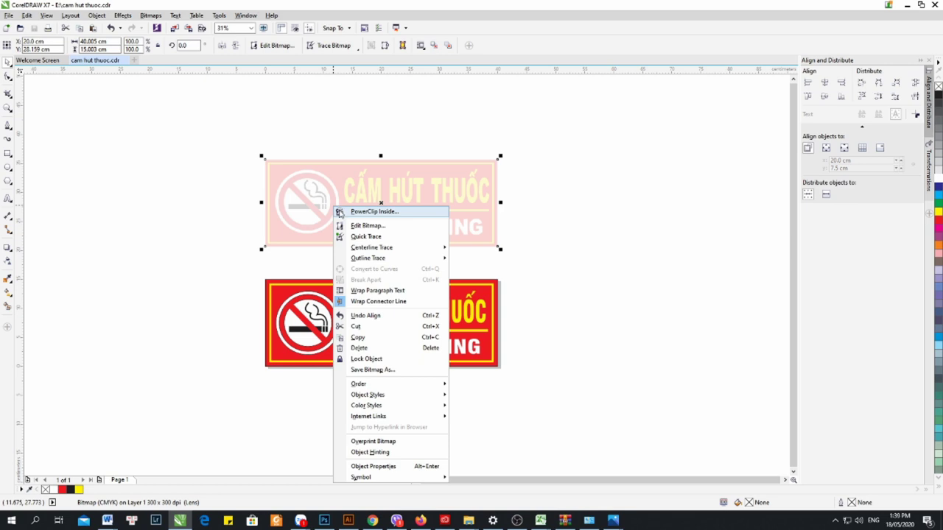
{"action": "left_click", "coordinate": [206, 244]}
- Export only the finished sign's objects as the CMYK JPEG cam hut thuoc.jpg on New Volume (E:), at High quality 80%
{"action": "left_click_drag", "start_coordinate": [206, 244], "coordinate": [545, 408]}
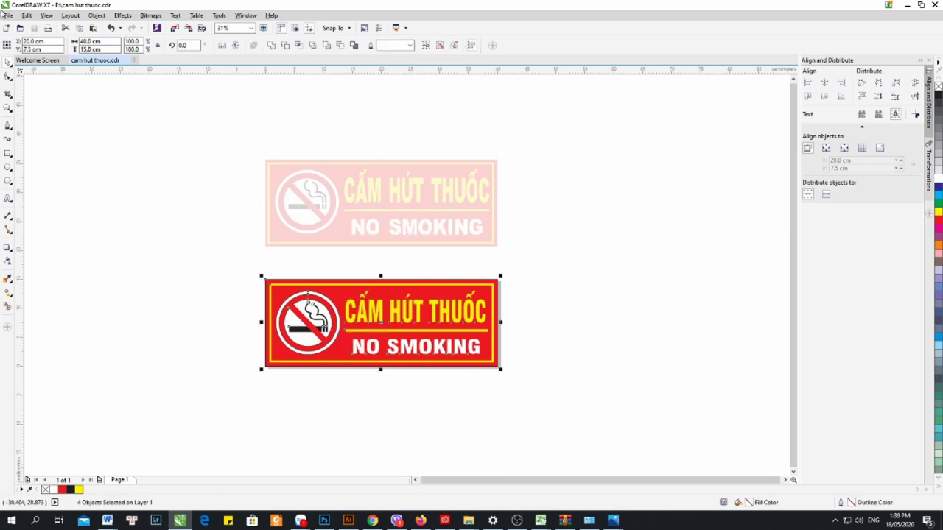
{"action": "left_click", "coordinate": [4, 14]}
{"action": "key", "text": "Escape"}
{"action": "key", "text": "ctrl+e"}
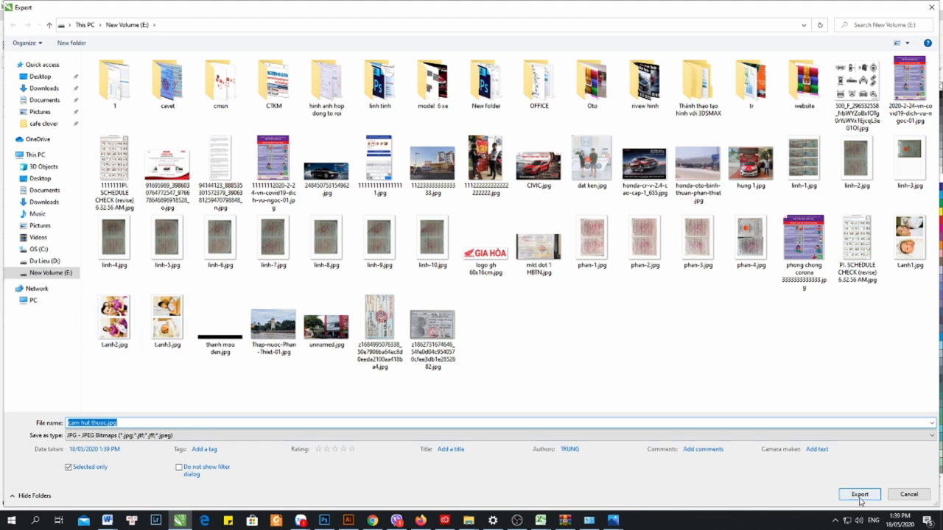
{"action": "left_click", "coordinate": [68, 468]}
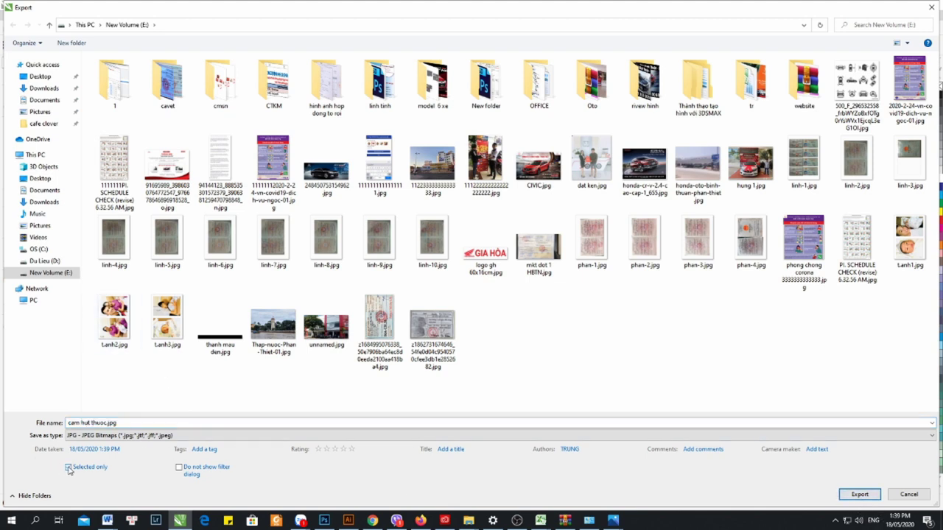
{"action": "left_click", "coordinate": [858, 494]}
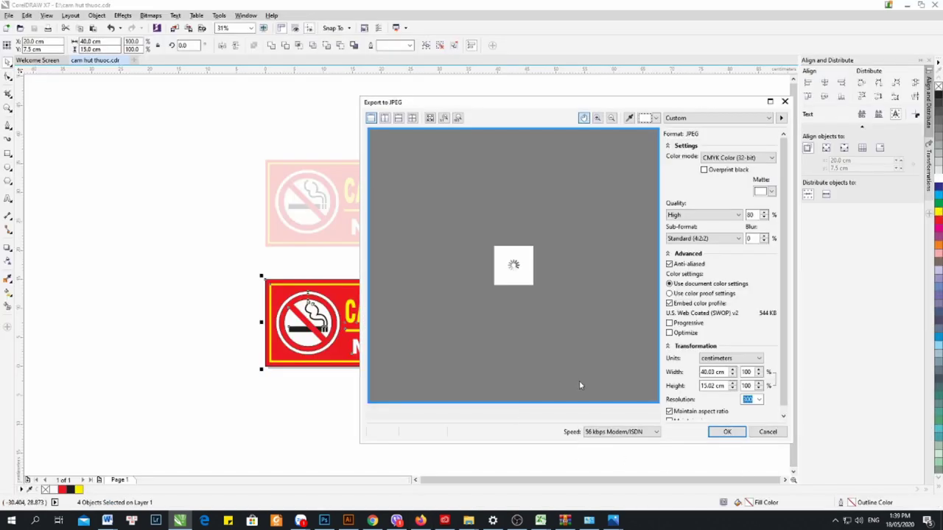
{"action": "left_click", "coordinate": [728, 433]}
- Switch to File Explorer, find cam hut thuoc.jpg on New Volume (E:) and open it to check the exported sign
{"action": "mouse_move", "coordinate": [468, 520]}
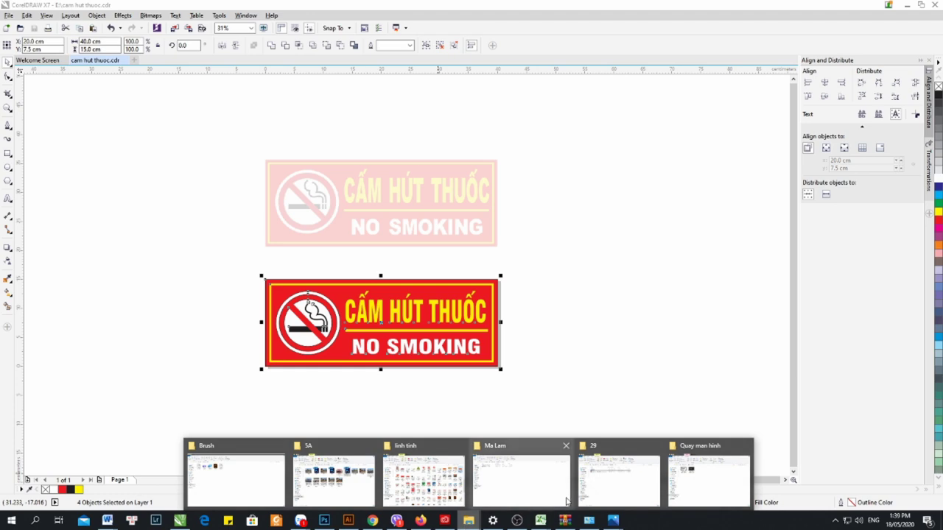
{"action": "mouse_move", "coordinate": [566, 501]}
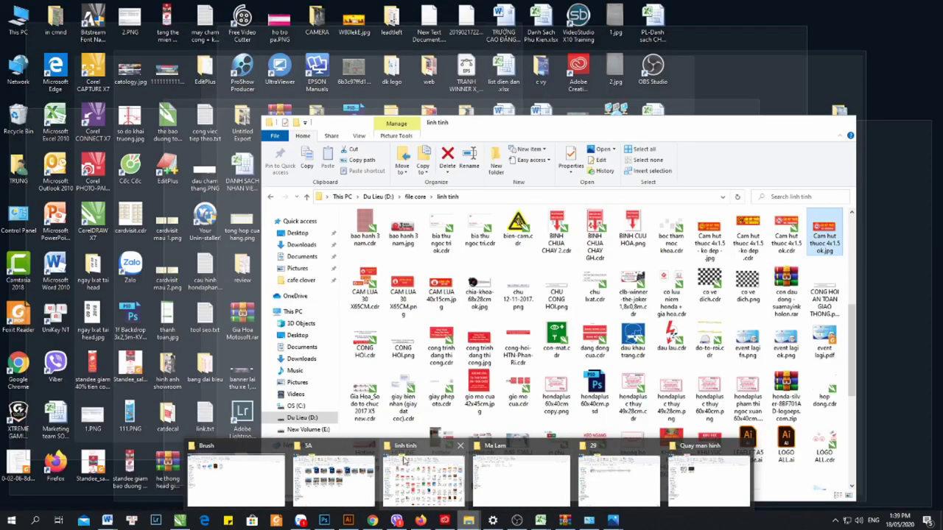
{"action": "left_click", "coordinate": [416, 475]}
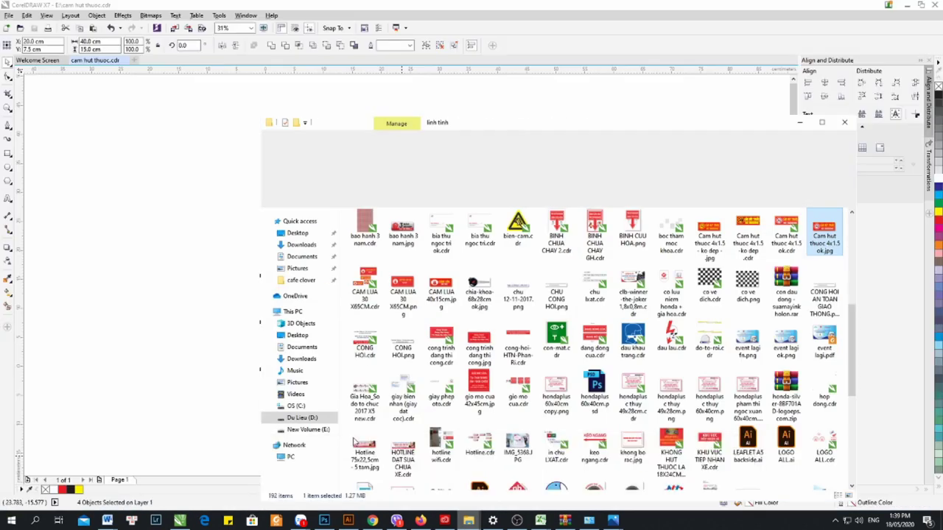
{"action": "left_click", "coordinate": [308, 429]}
{"action": "scroll", "coordinate": [559, 368], "scroll_direction": "down", "scroll_amount": 10}
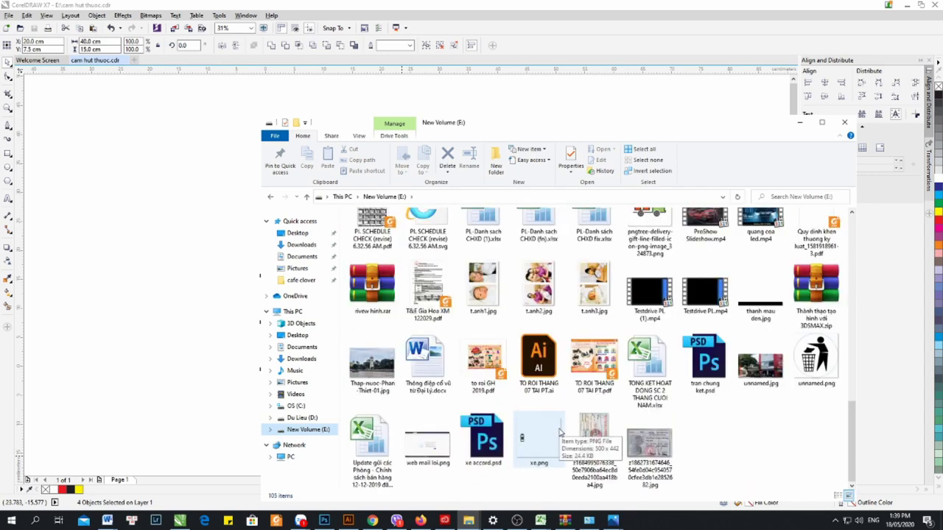
{"action": "scroll", "coordinate": [711, 438], "scroll_direction": "up", "scroll_amount": 4}
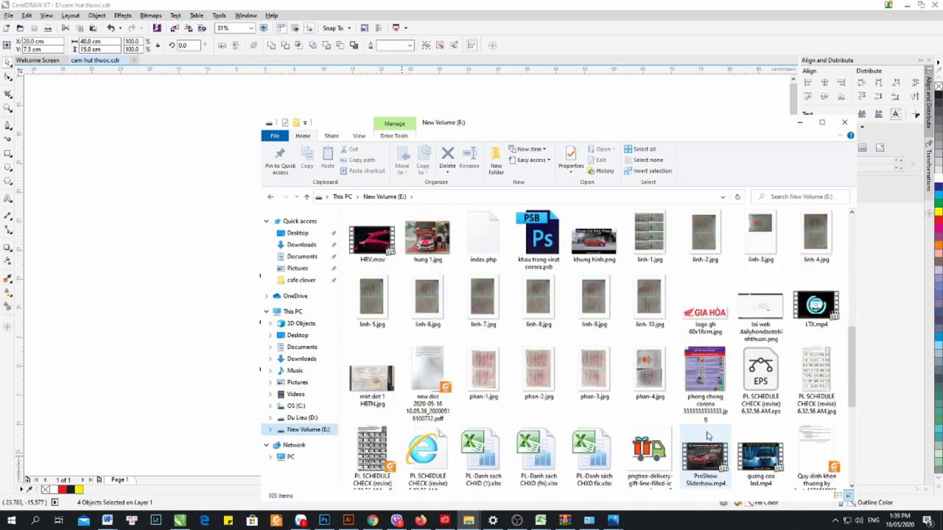
{"action": "scroll", "coordinate": [706, 436], "scroll_direction": "up", "scroll_amount": 5}
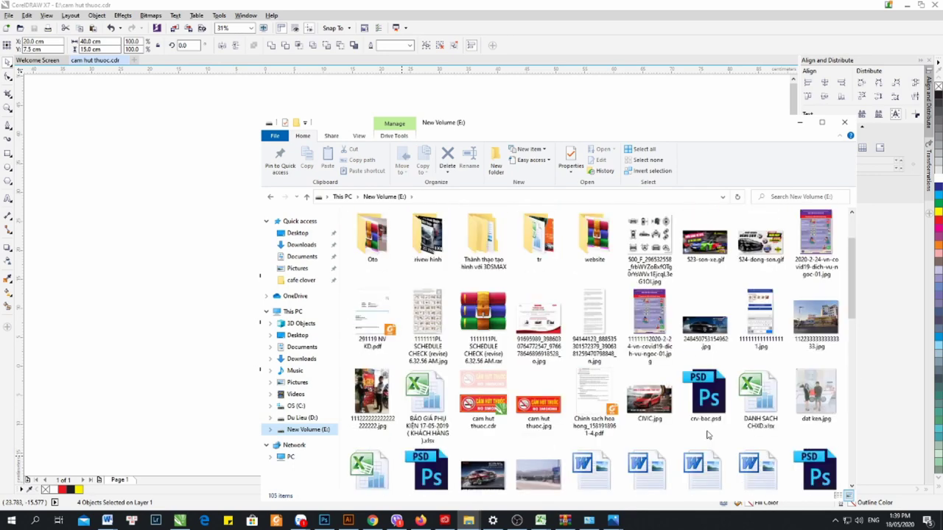
{"action": "double_click", "coordinate": [548, 412]}
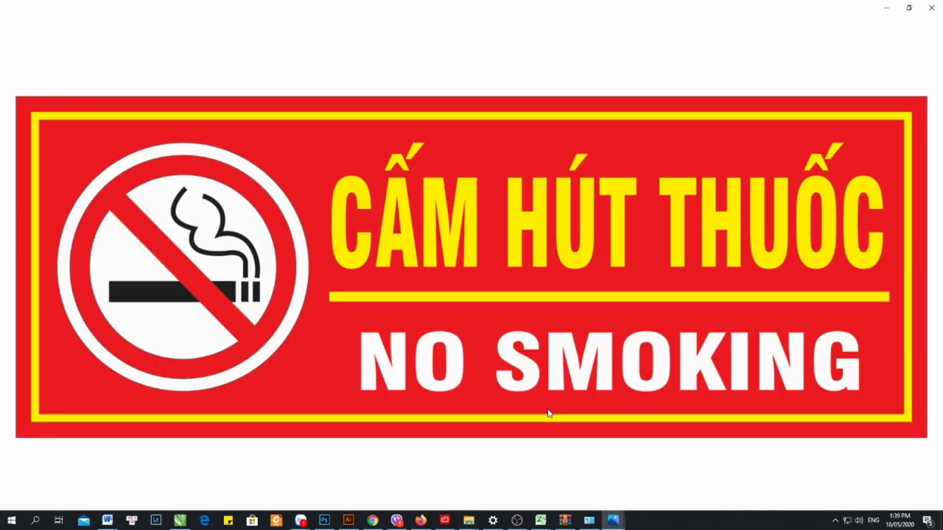